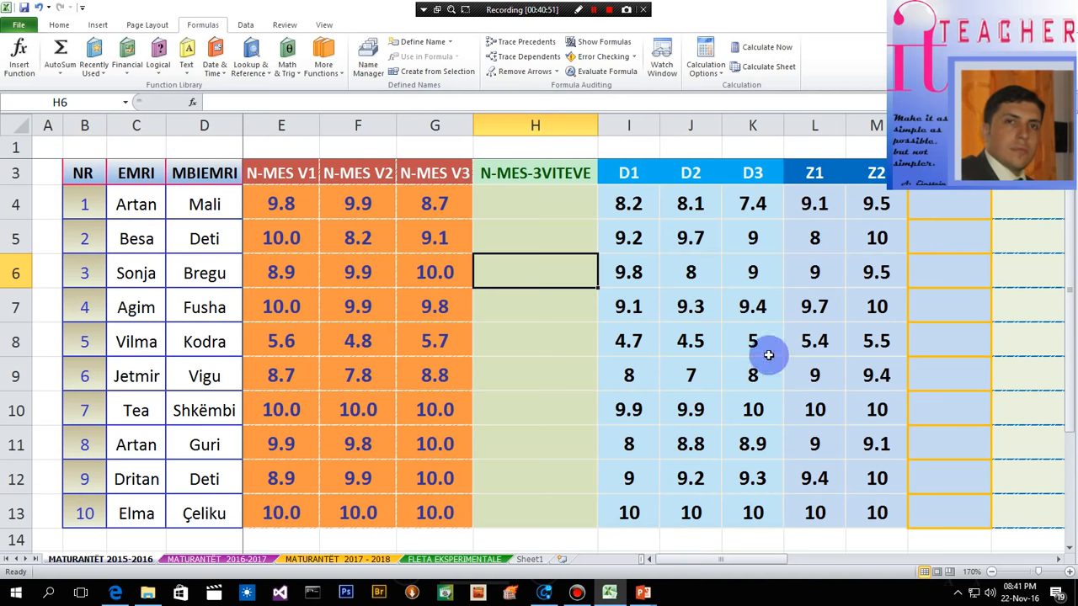
- Calculate the average of the three yearly grades E4:G4 in cell H4 with the AVERAGE function
click(523, 215)
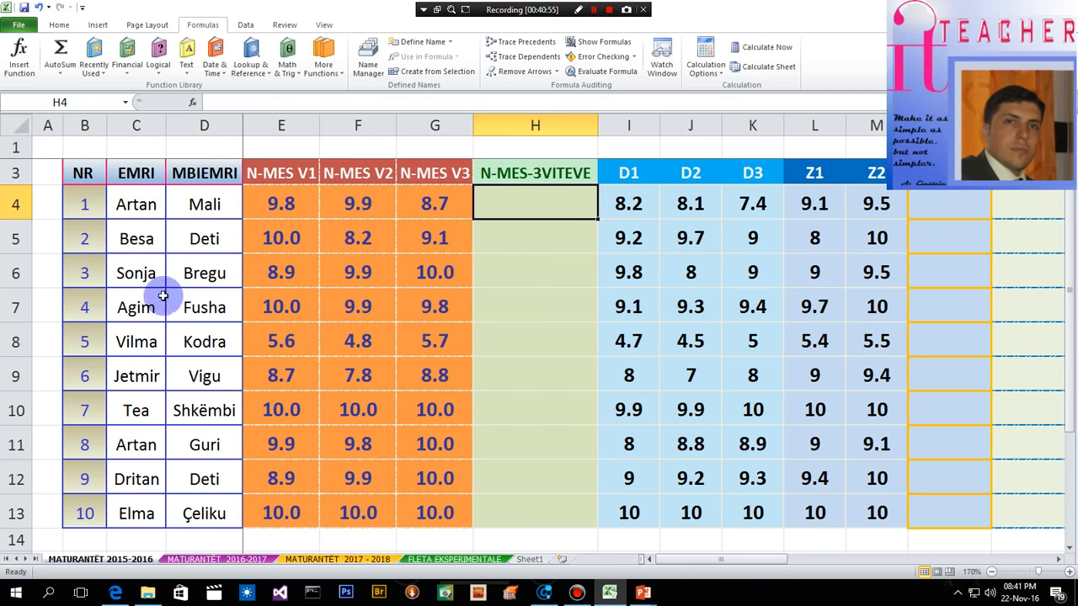
drag(293, 204, 449, 204)
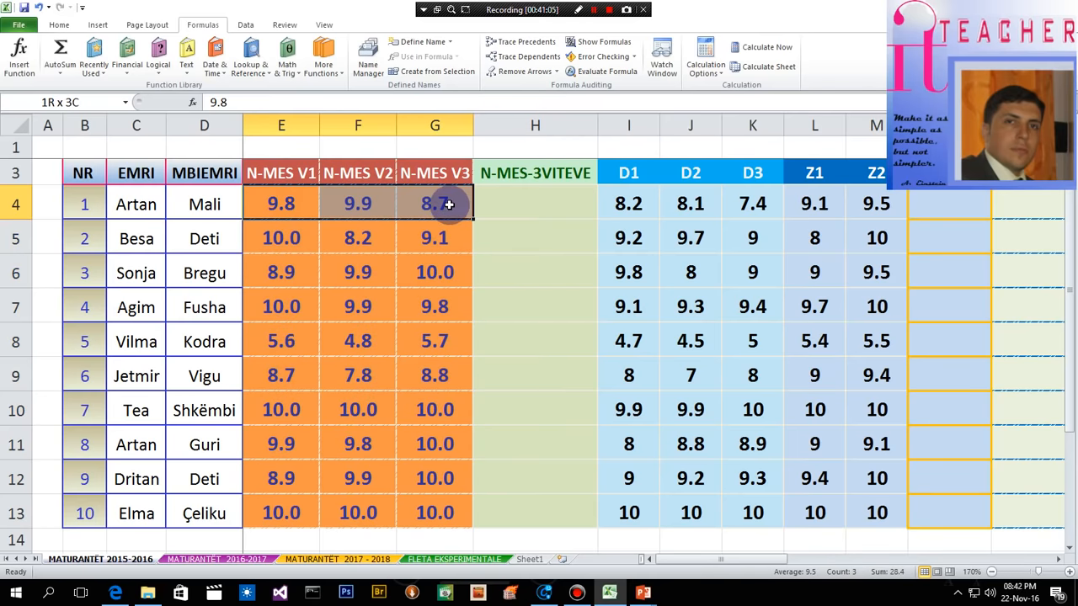
drag(449, 204, 454, 513)
click(513, 201)
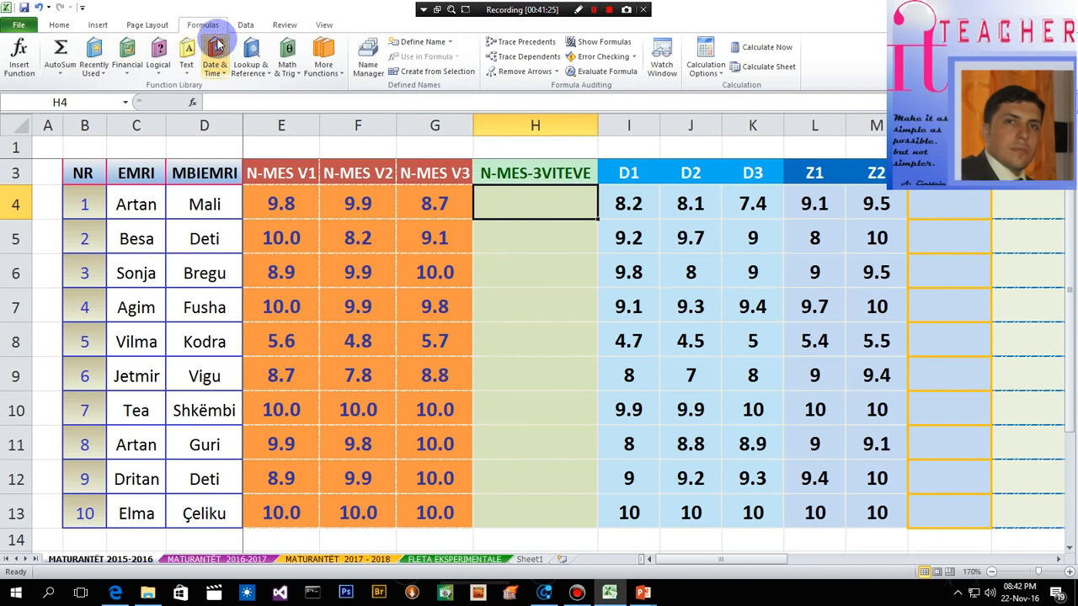
click(102, 76)
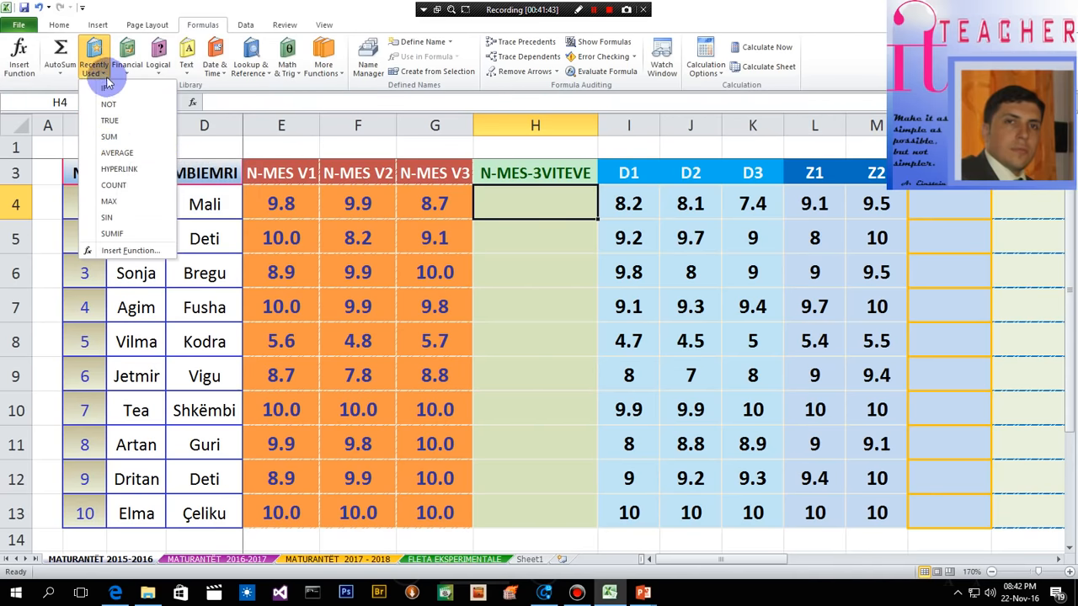
click(102, 72)
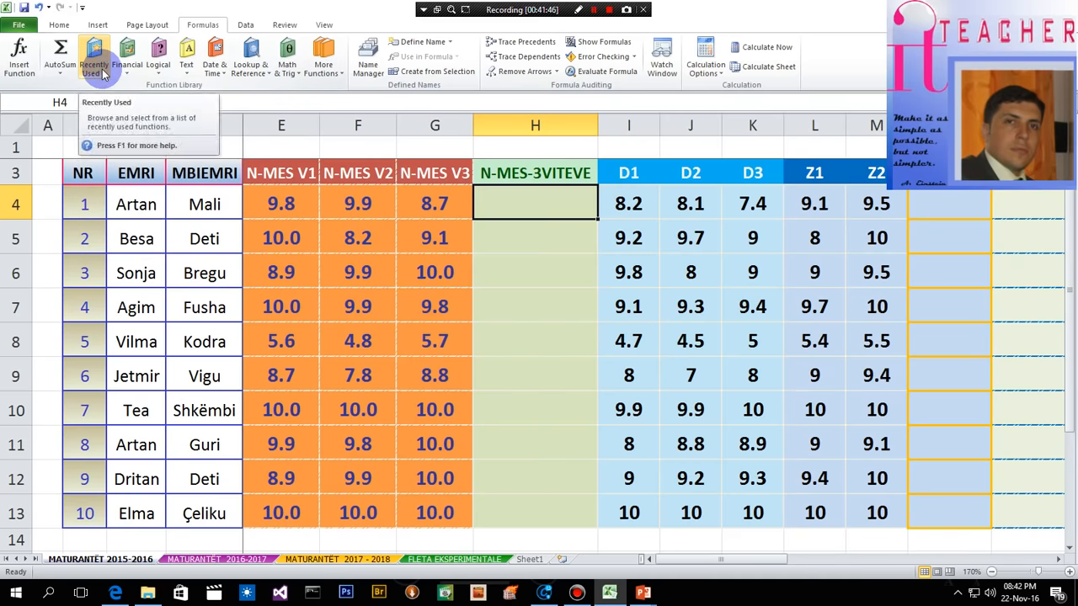
click(61, 73)
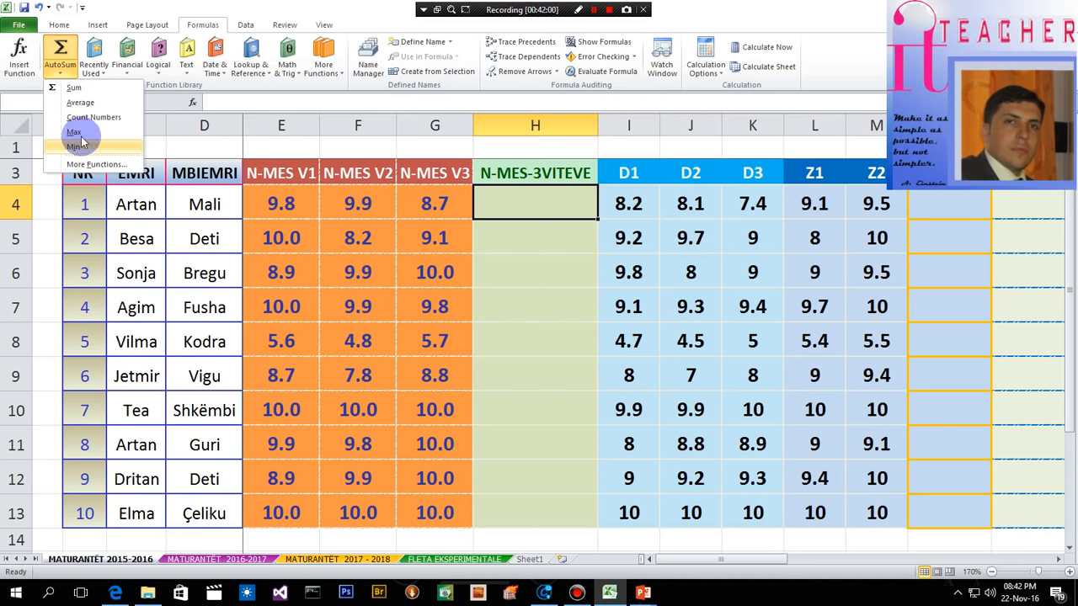
click(60, 72)
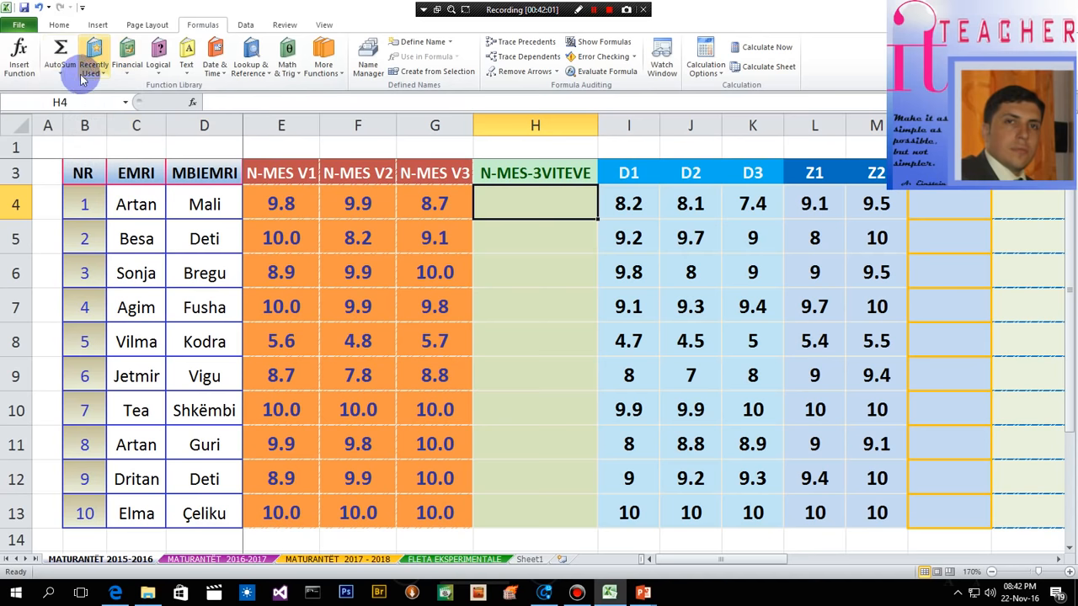
click(64, 78)
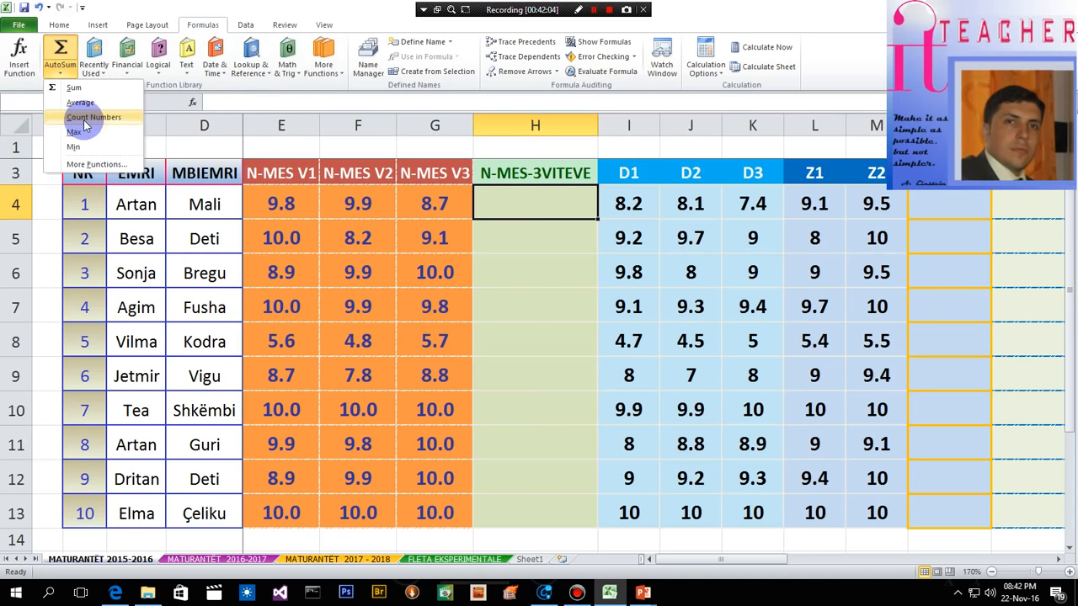
click(78, 102)
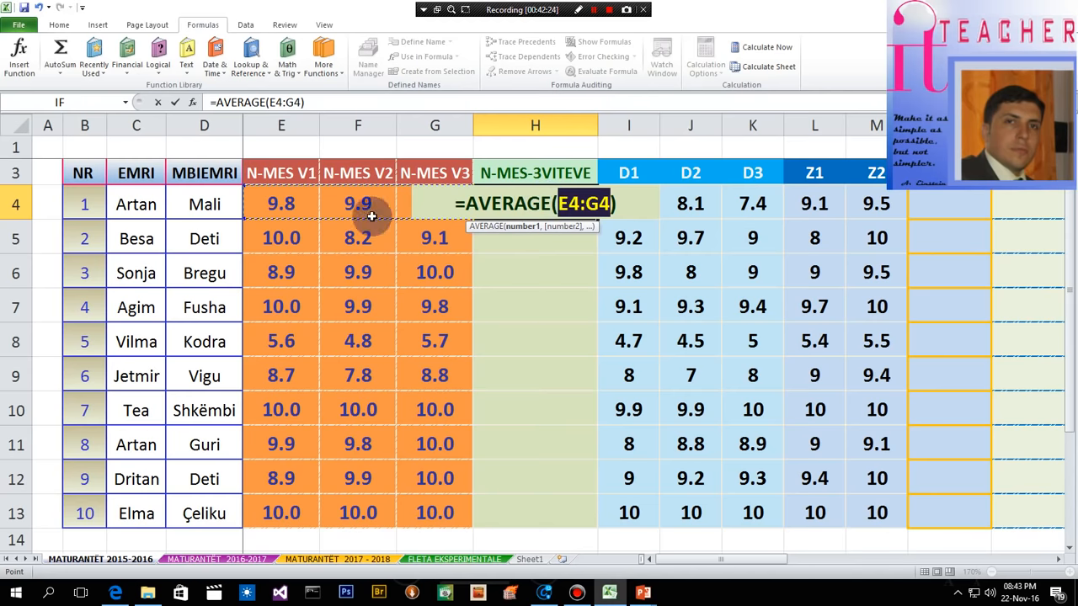
drag(285, 202, 428, 204)
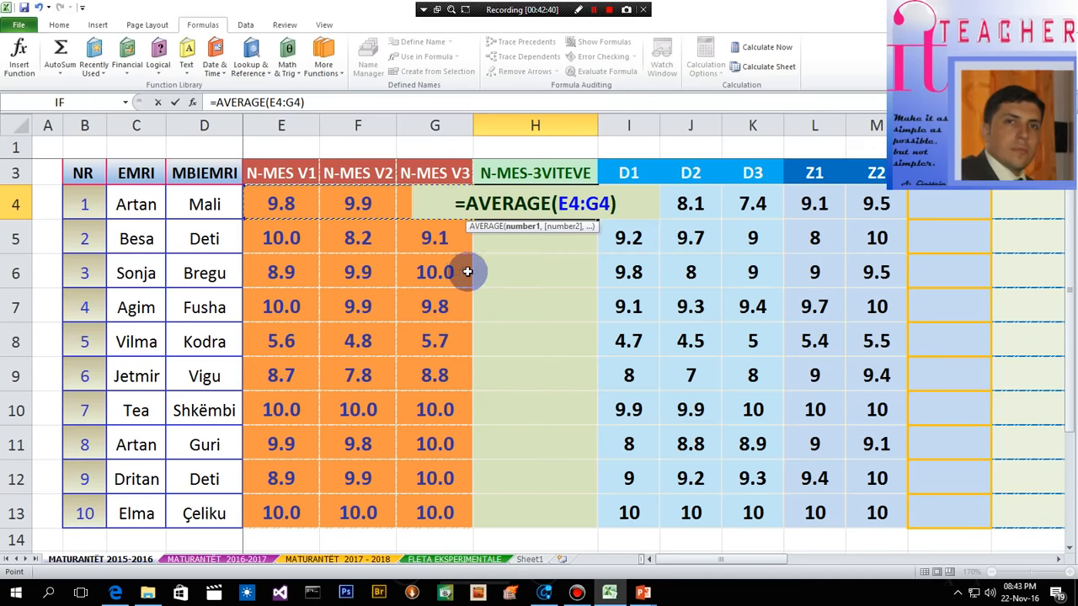
key(Return)
- Wrap the AVERAGE formula in H4 in a ROUND function with 1 decimal digit: =ROUND(AVERAGE(E4:G4),1)
click(534, 205)
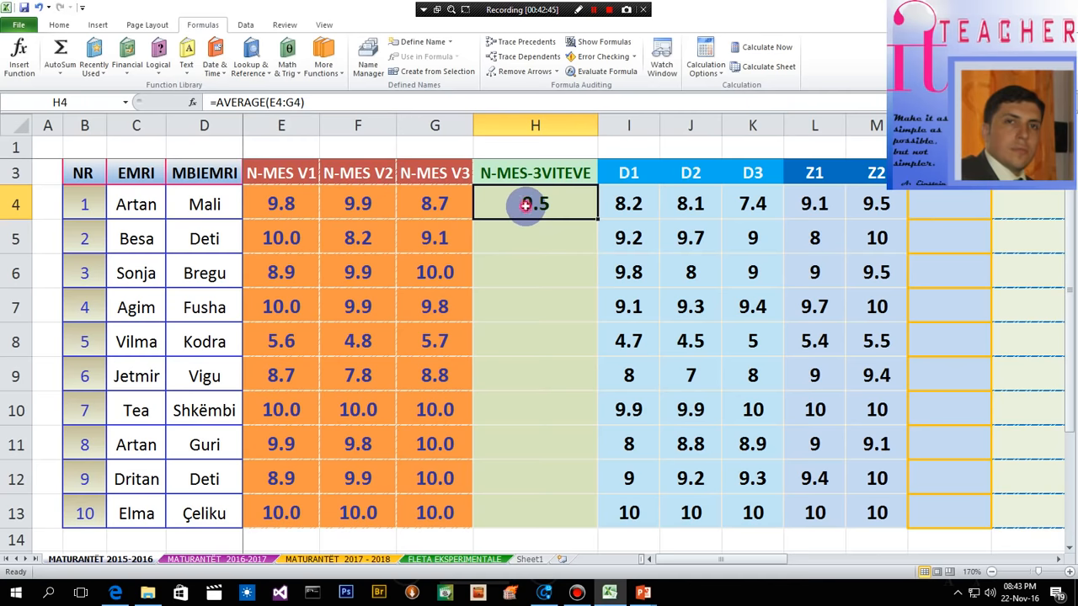
double_click(525, 204)
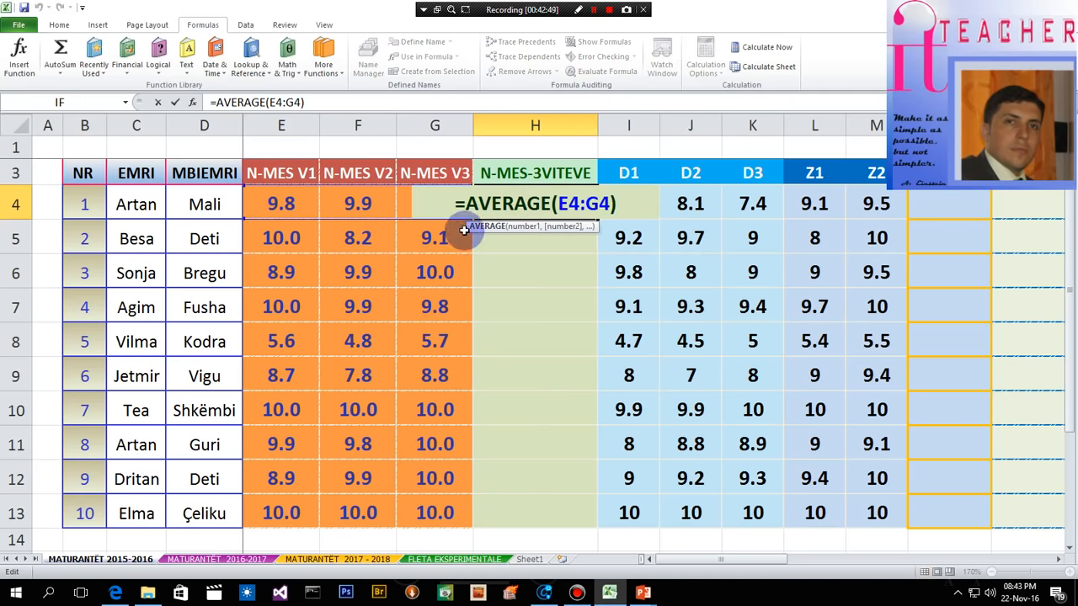
click(466, 205)
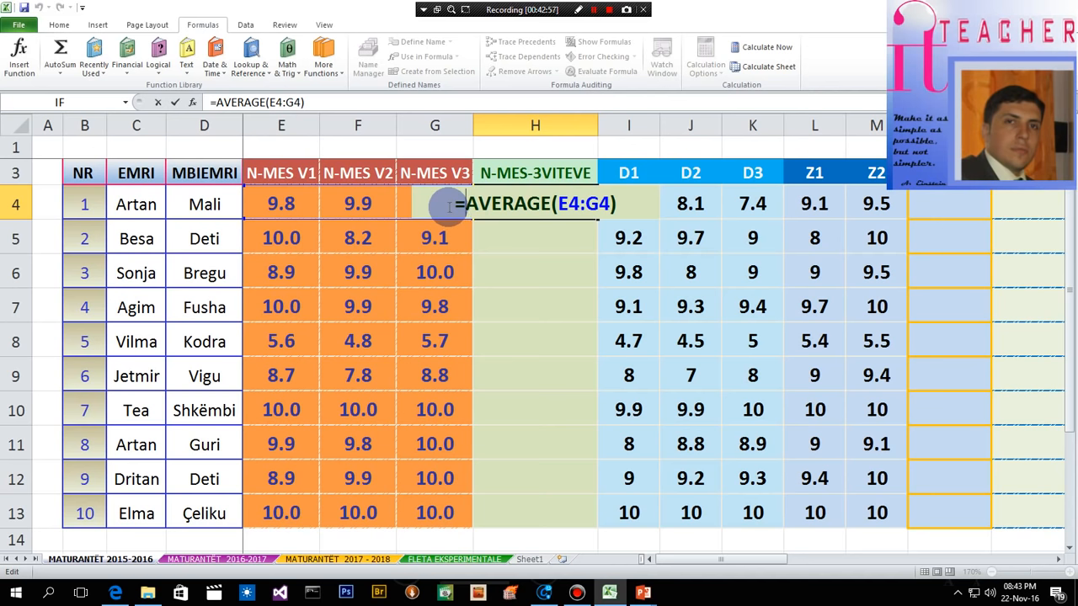
text(rou)
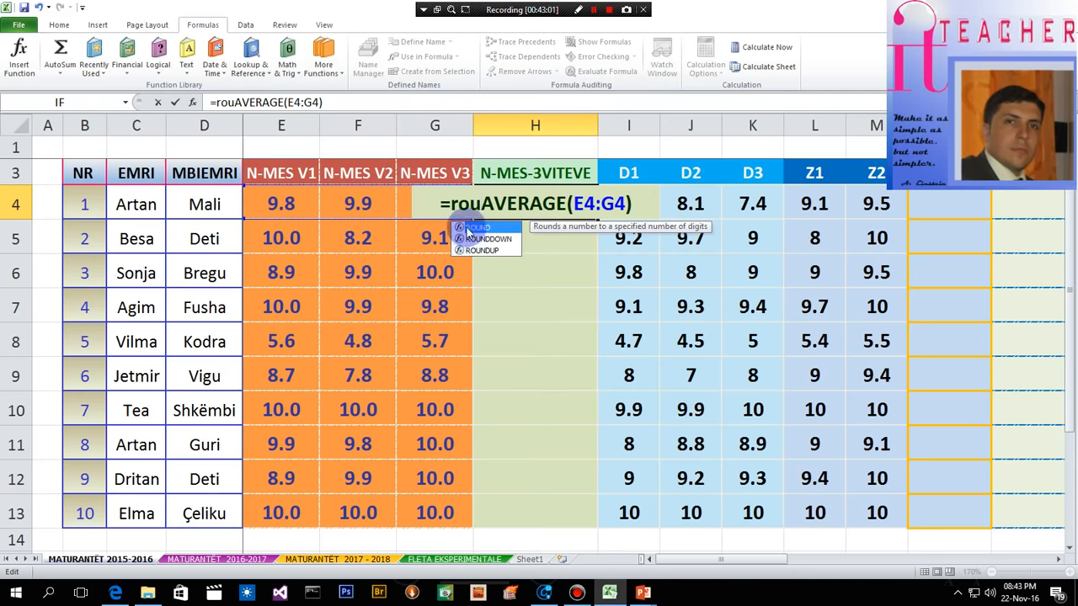
double_click(468, 229)
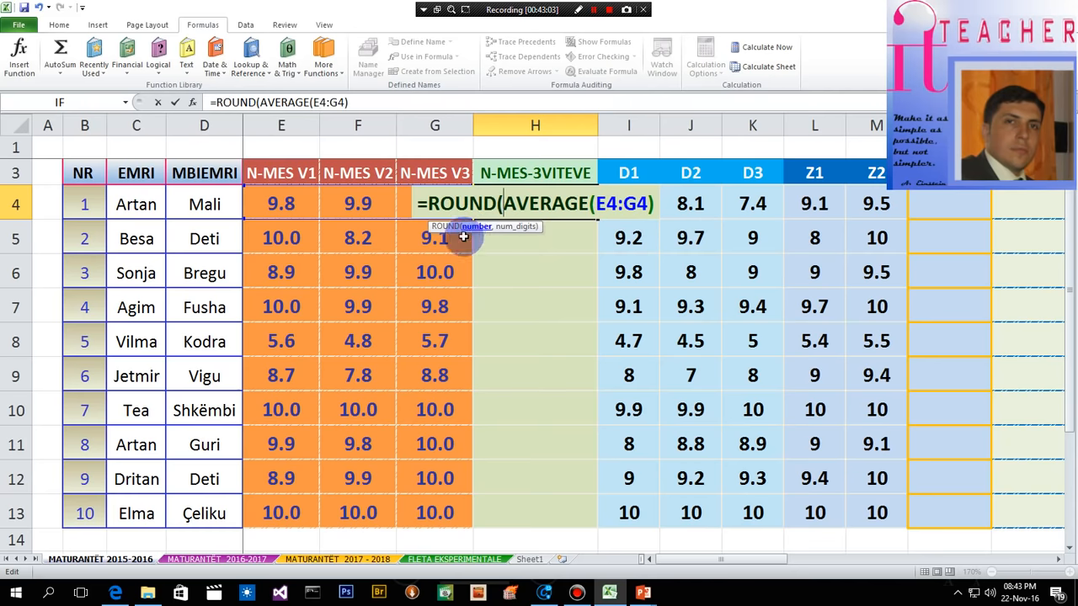
click(647, 204)
click(650, 204)
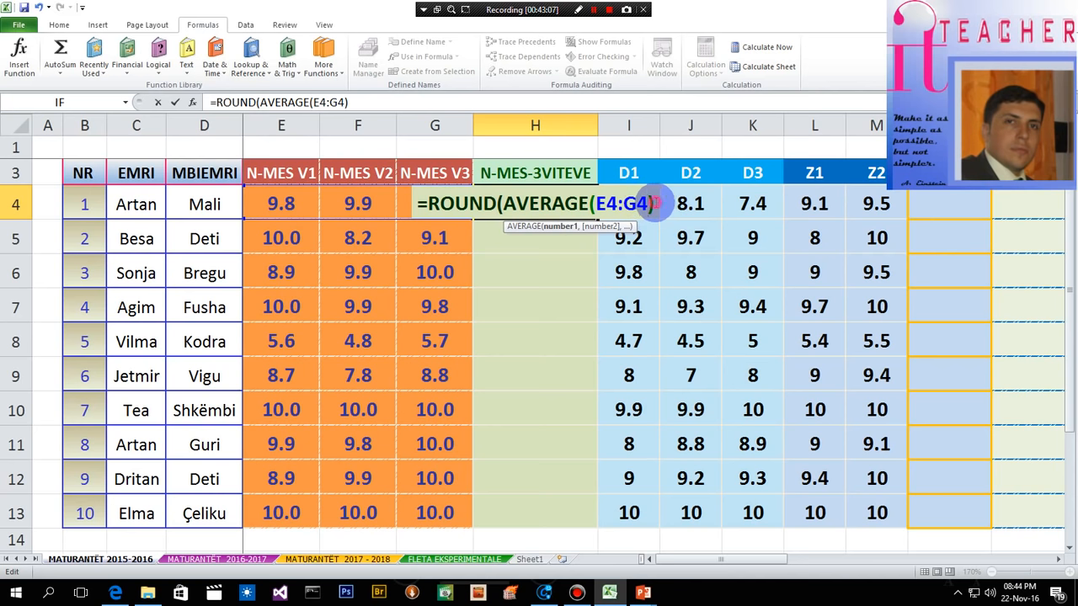
click(654, 204)
text(,1)
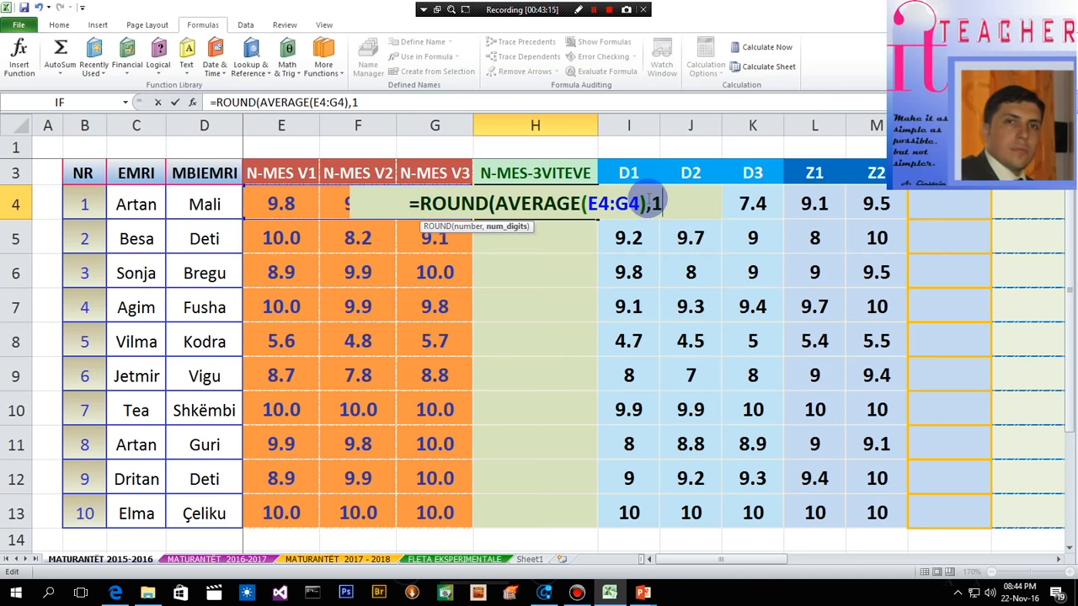
text())
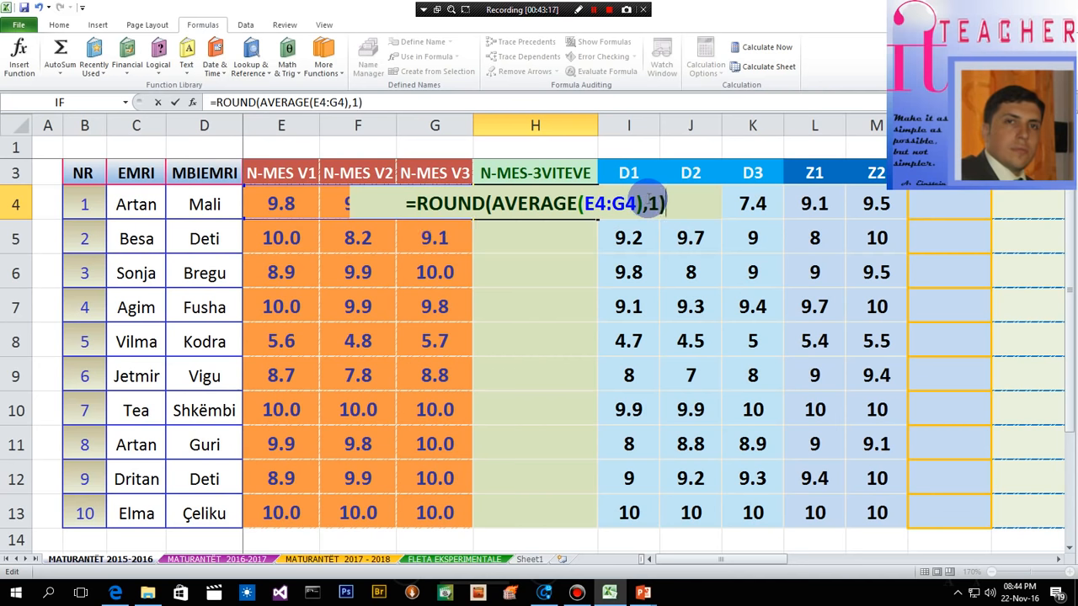
key(Return)
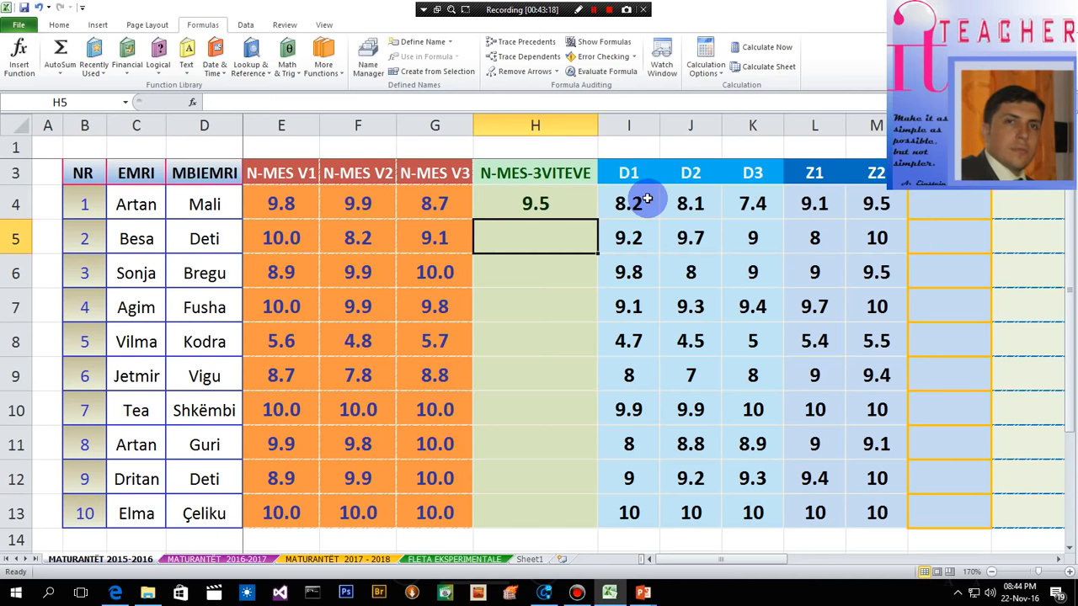
- Display H4 with six decimal places and check its rounding formula
click(566, 203)
click(59, 25)
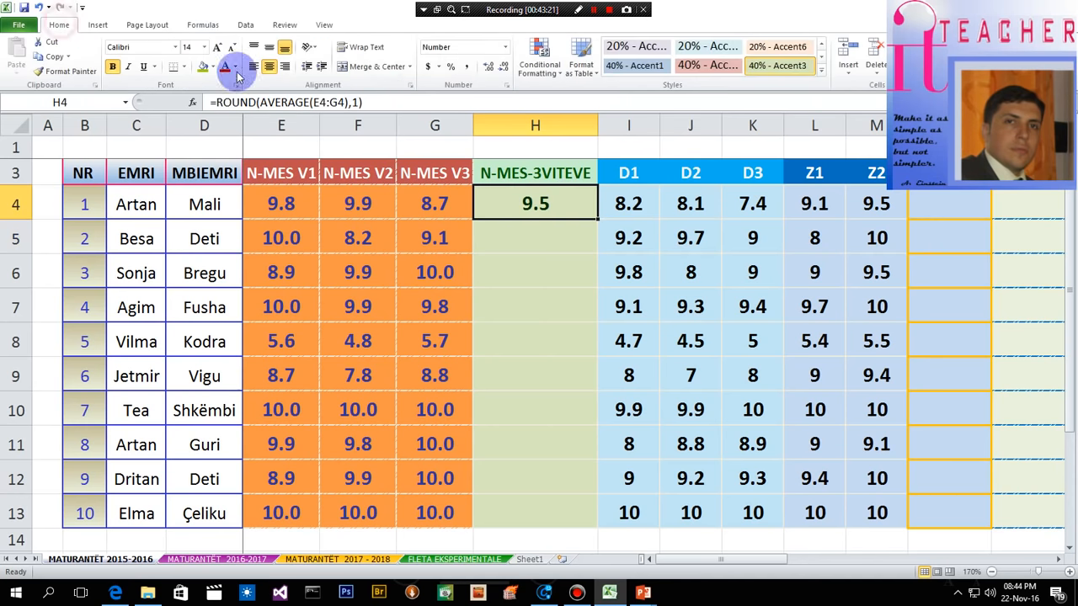
click(488, 67)
click(488, 67)
click(488, 67)
click(488, 68)
click(488, 68)
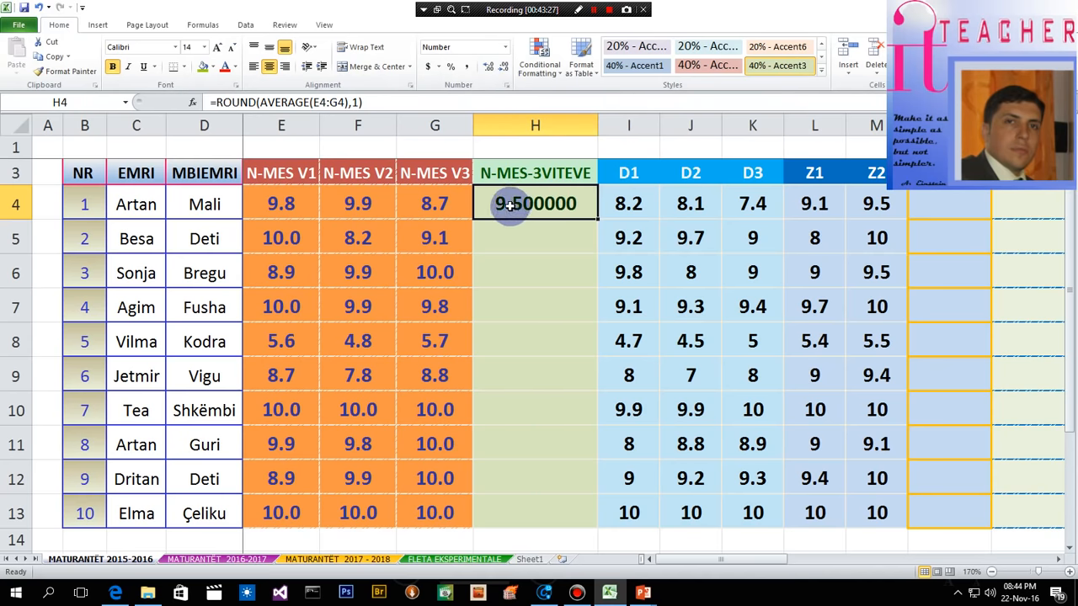
double_click(576, 204)
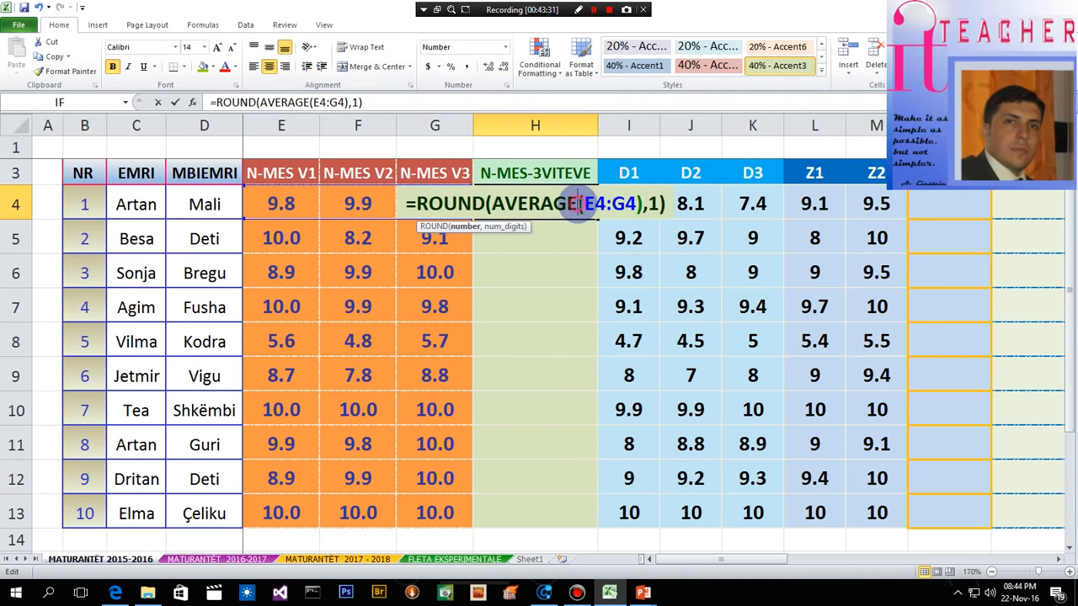
key(Return)
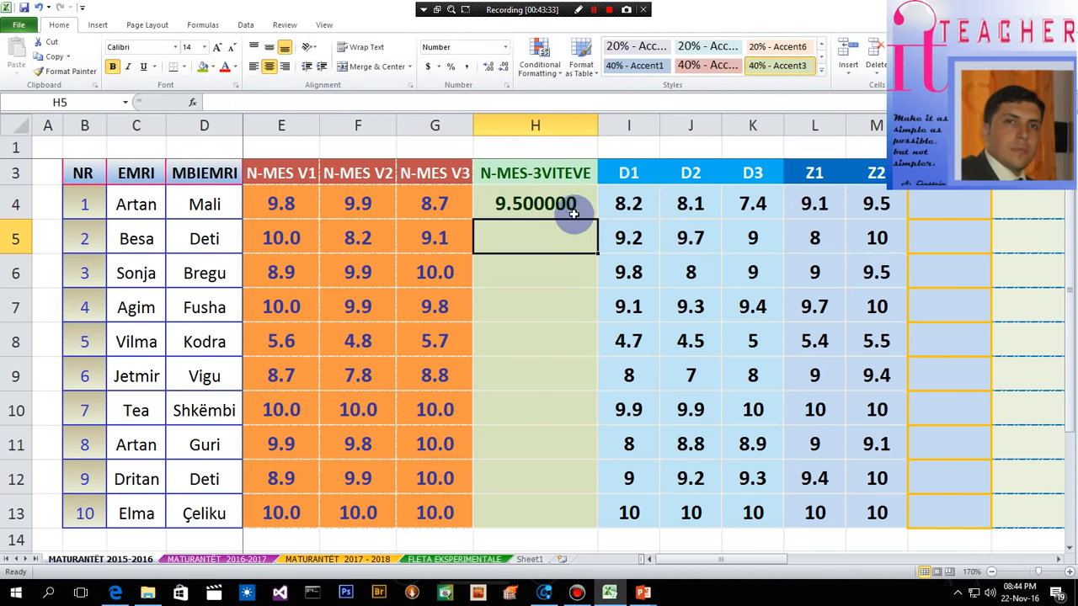
click(574, 204)
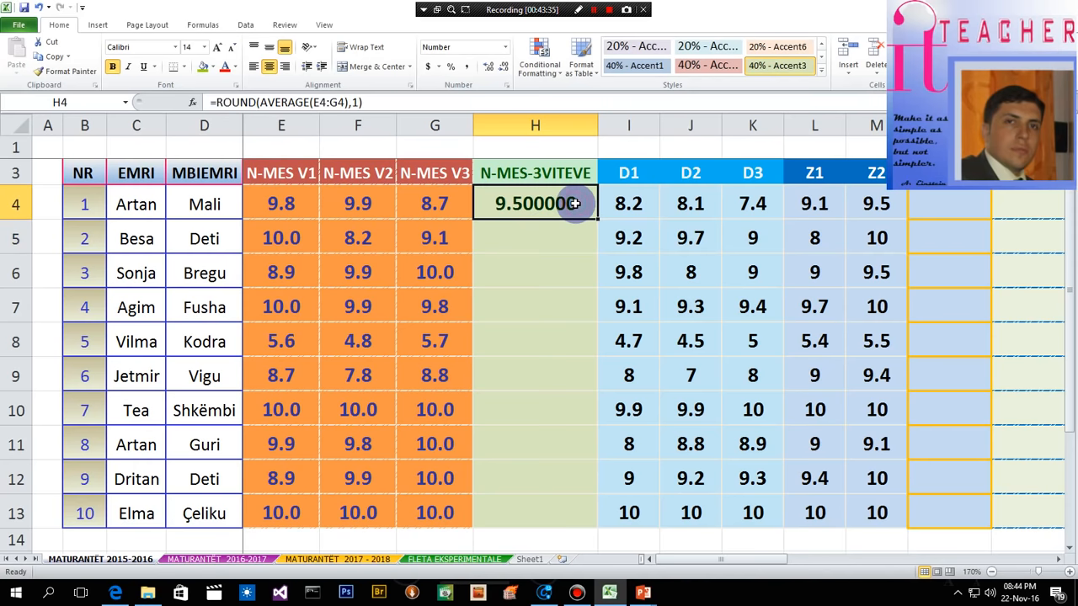
double_click(575, 204)
key(Return)
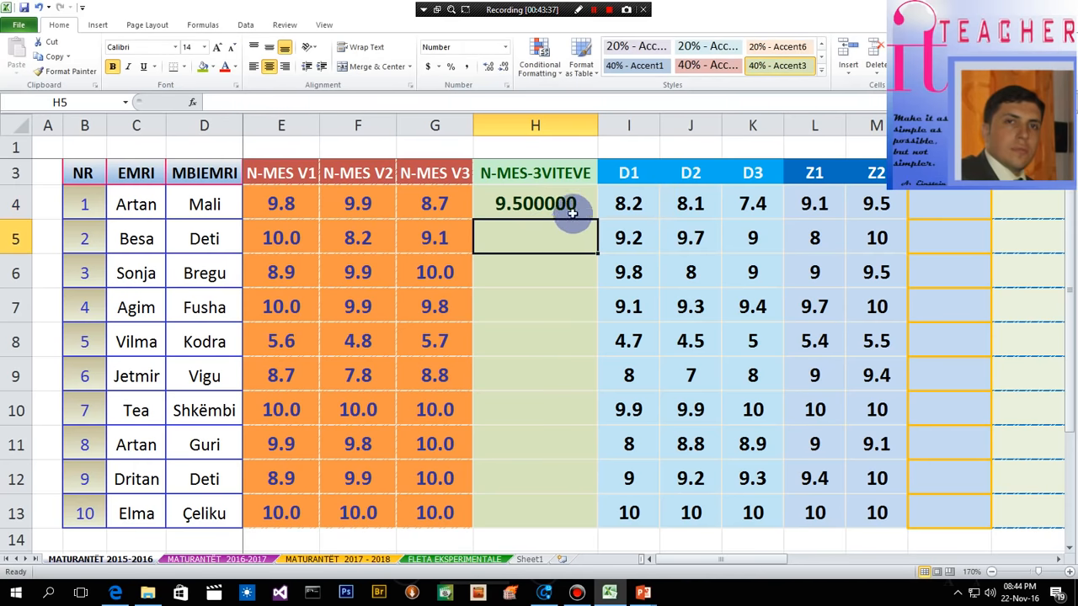
- Reduce the number display of H4 to one decimal place
click(564, 203)
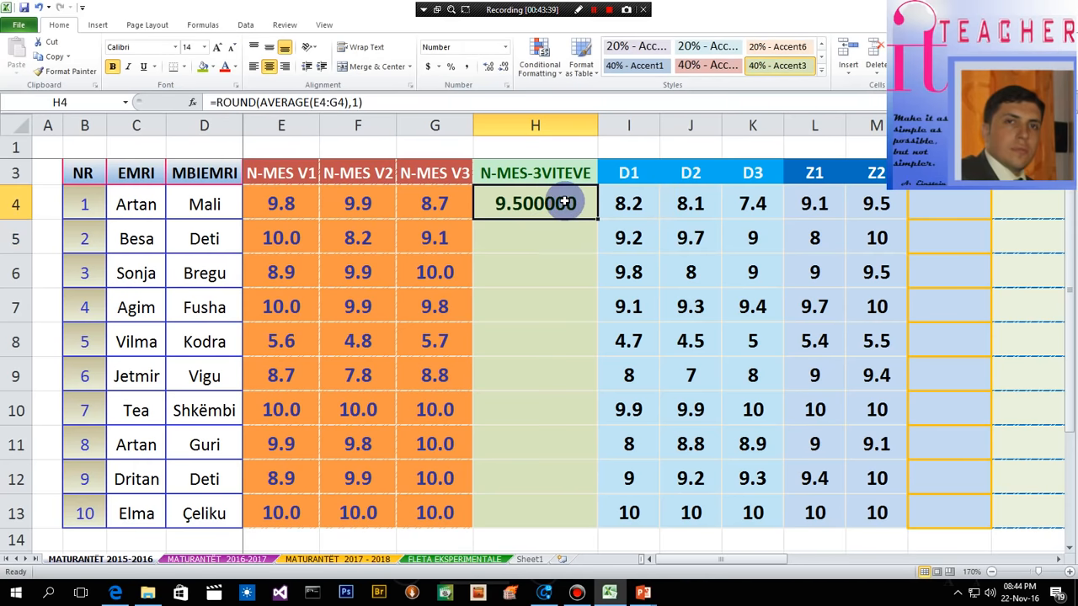
click(504, 67)
click(505, 66)
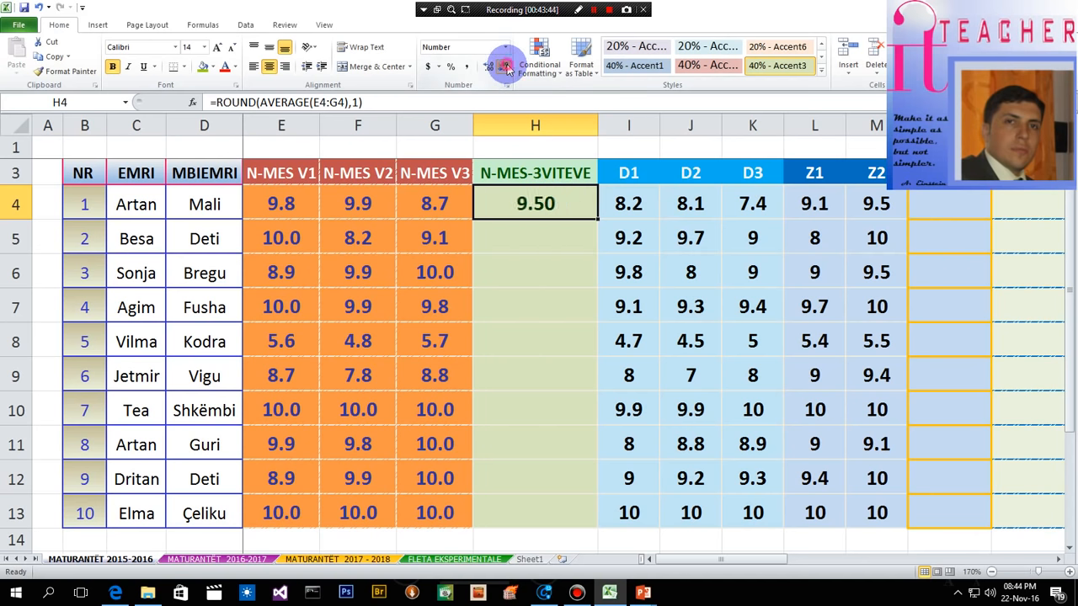
click(542, 233)
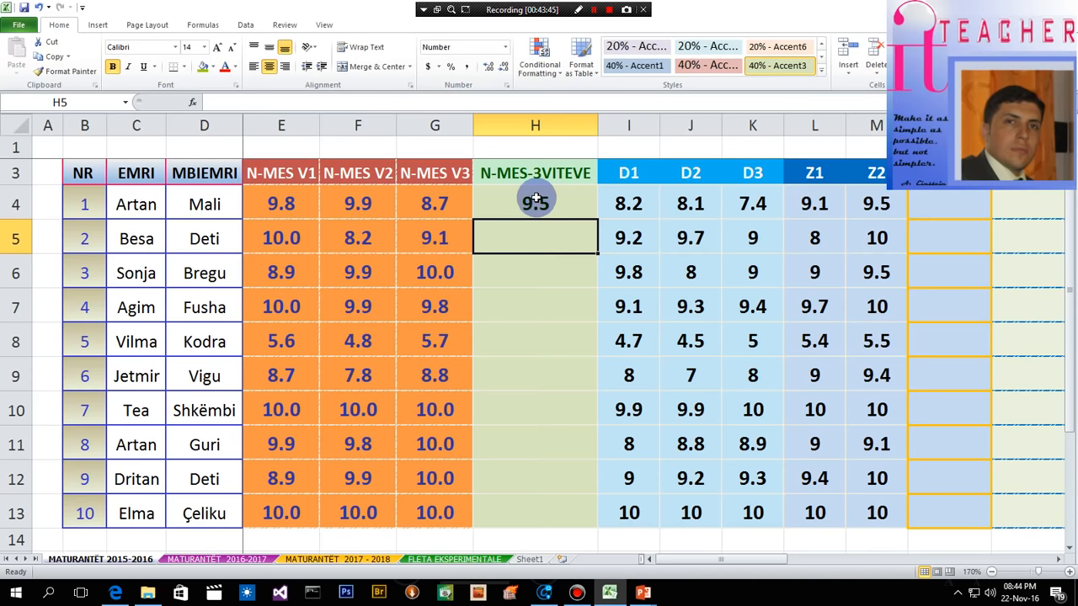
- Review the formula in H4 and fill it down through H13 for all the other students
click(530, 201)
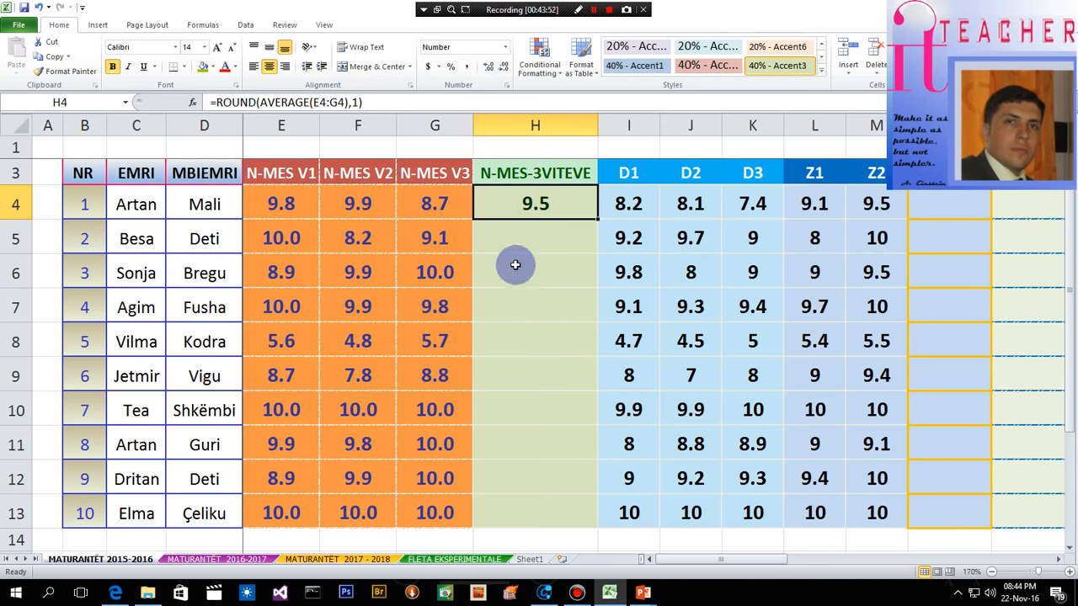
double_click(555, 206)
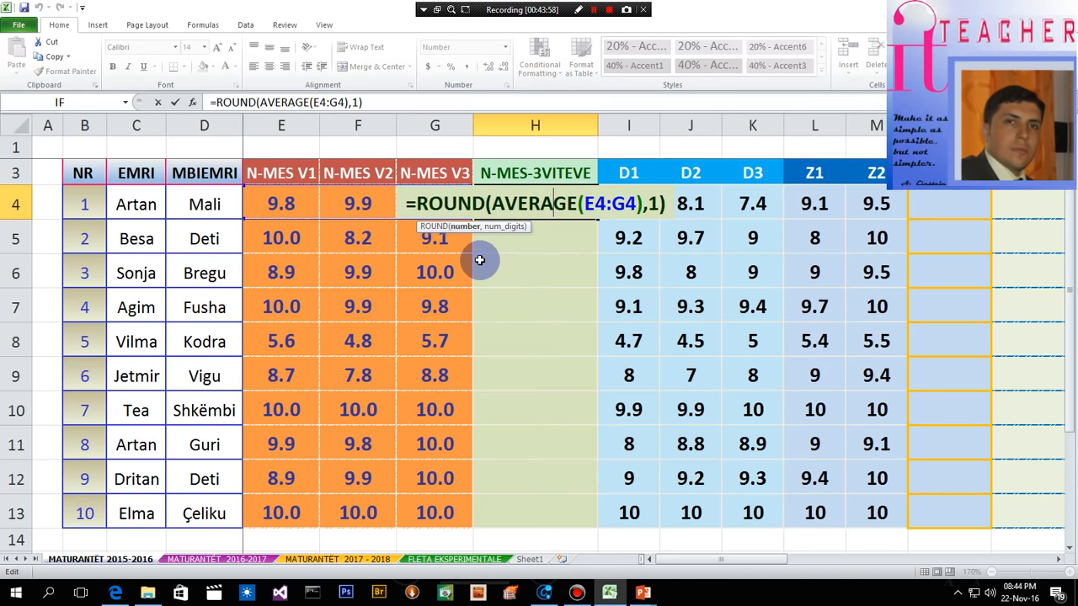
key(Return)
click(552, 208)
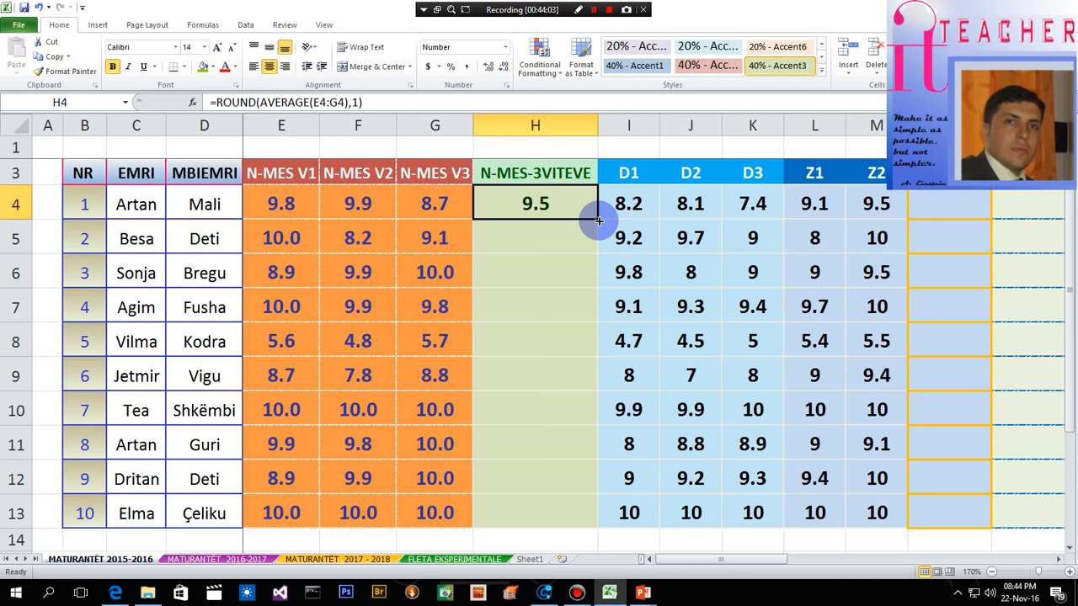
drag(598, 222, 599, 528)
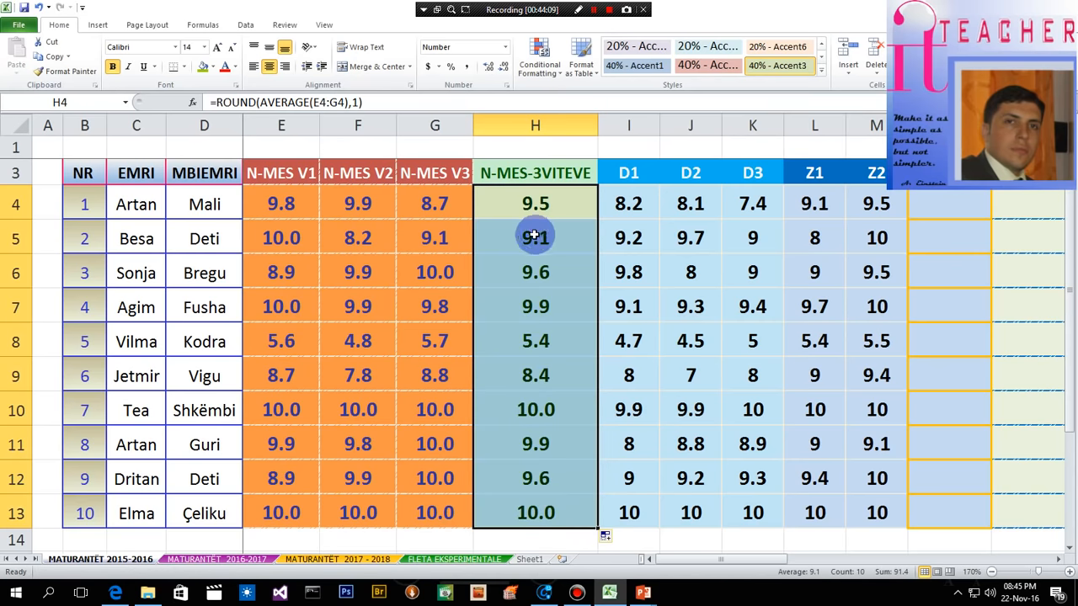
drag(536, 238, 535, 509)
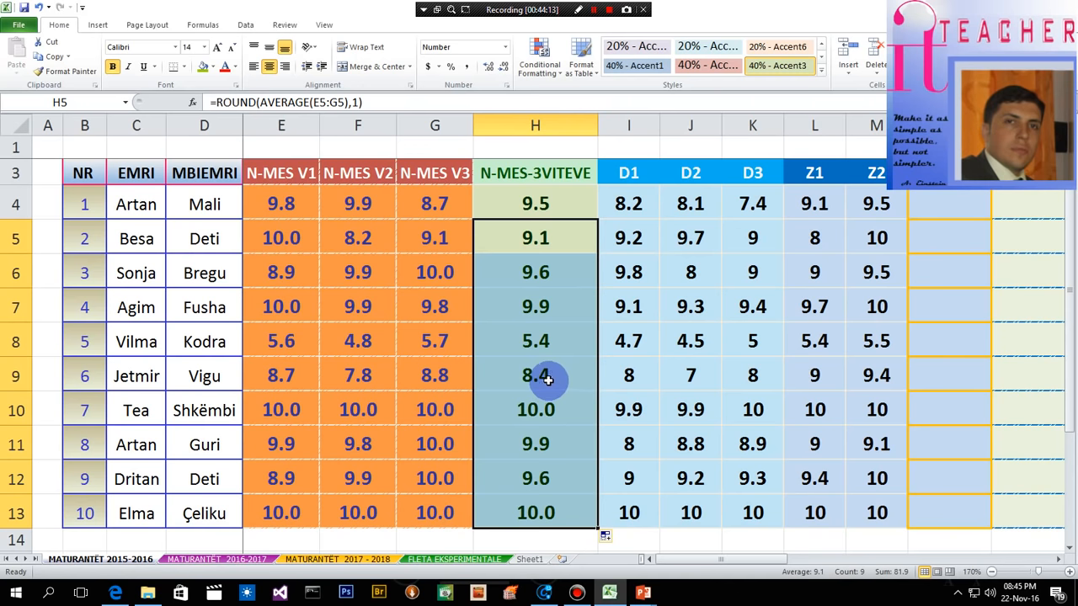
- Enter an AVERAGE formula in N4 under N-MES-M over the D1 to Z2 grades only: =AVERAGE(I4:M4)
drag(745, 561, 861, 569)
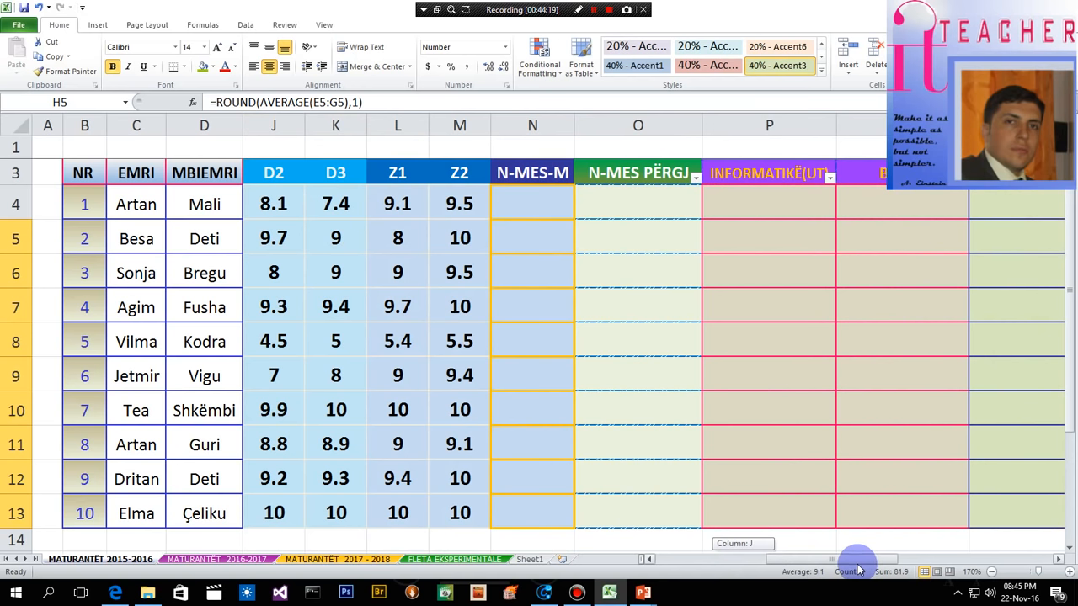
click(544, 206)
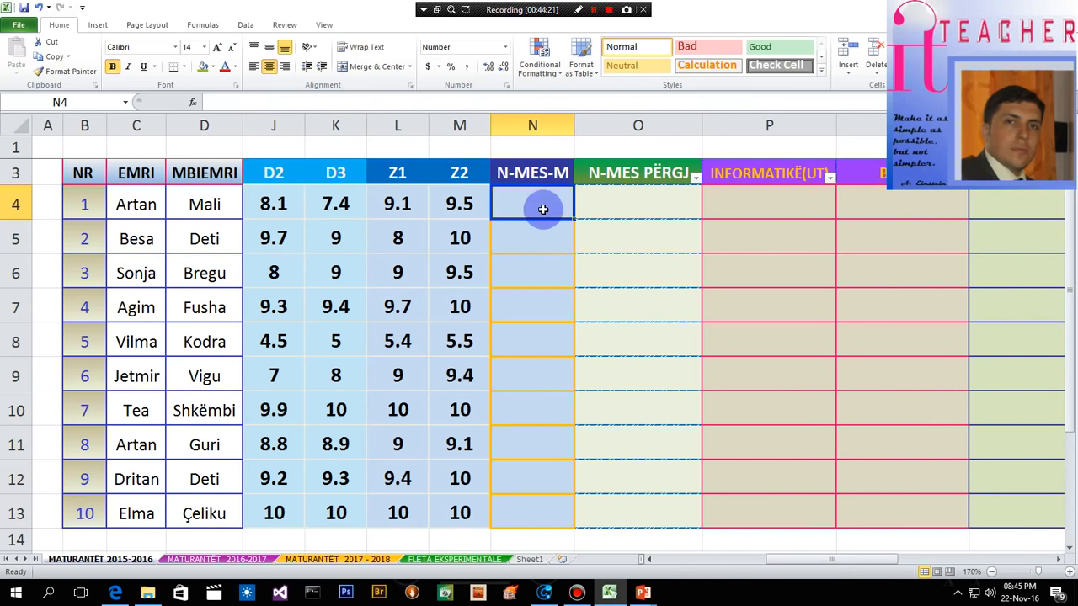
mouse_move(853, 558)
mouse_down()
mouse_move(695, 559)
mouse_move(836, 565)
mouse_up()
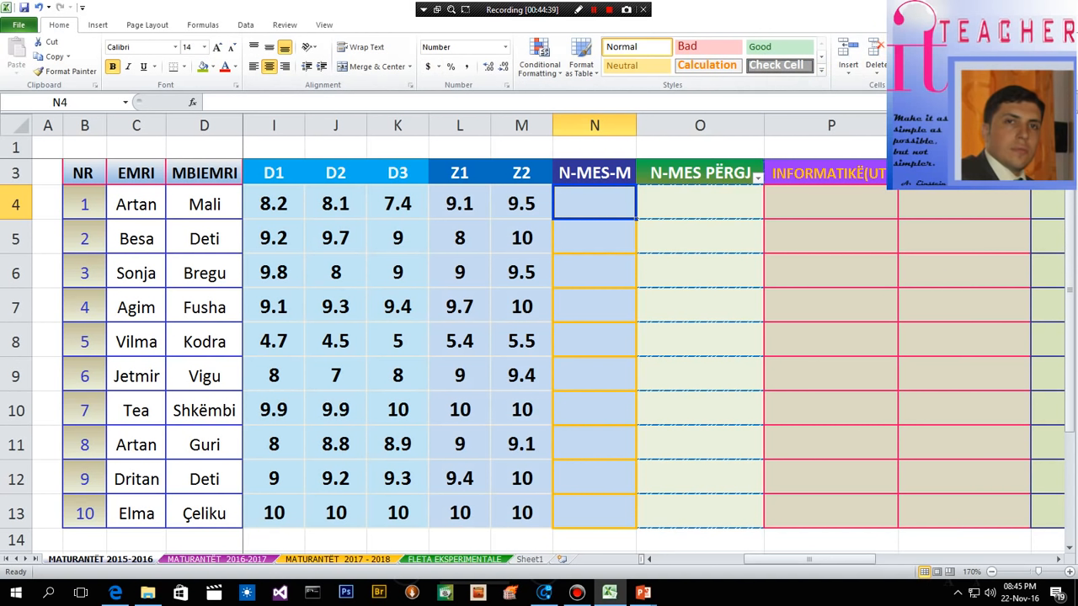
click(955, 74)
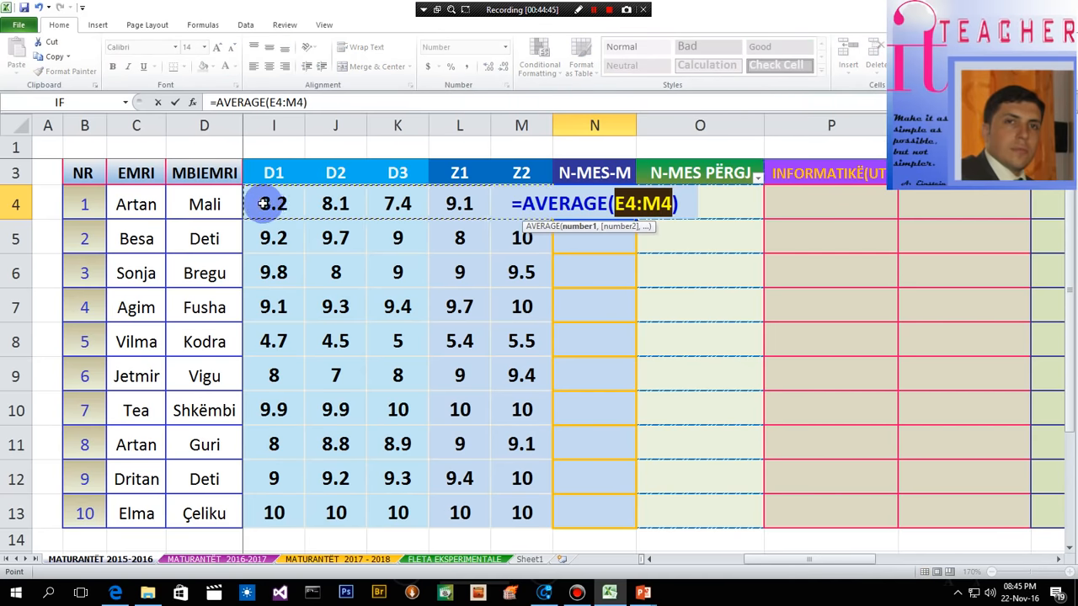
click(594, 9)
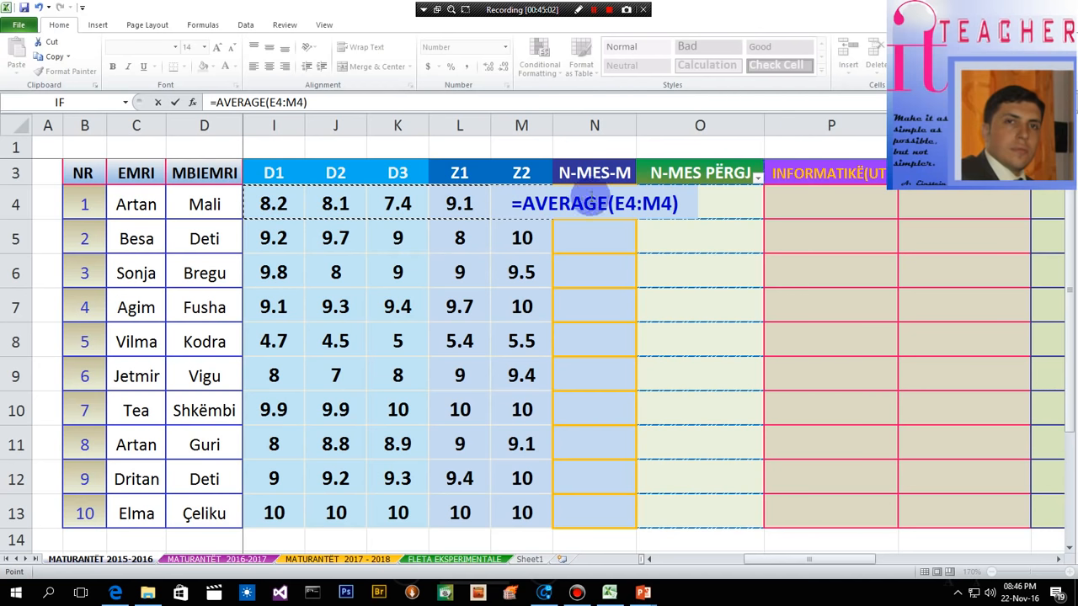
drag(673, 205, 621, 209)
drag(279, 205, 497, 202)
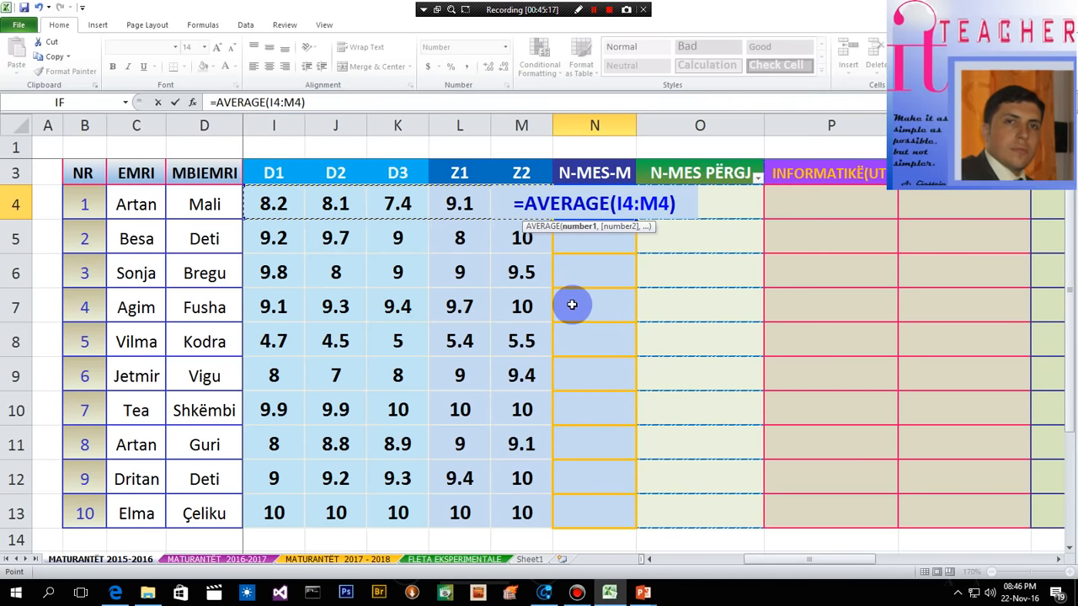
key(Return)
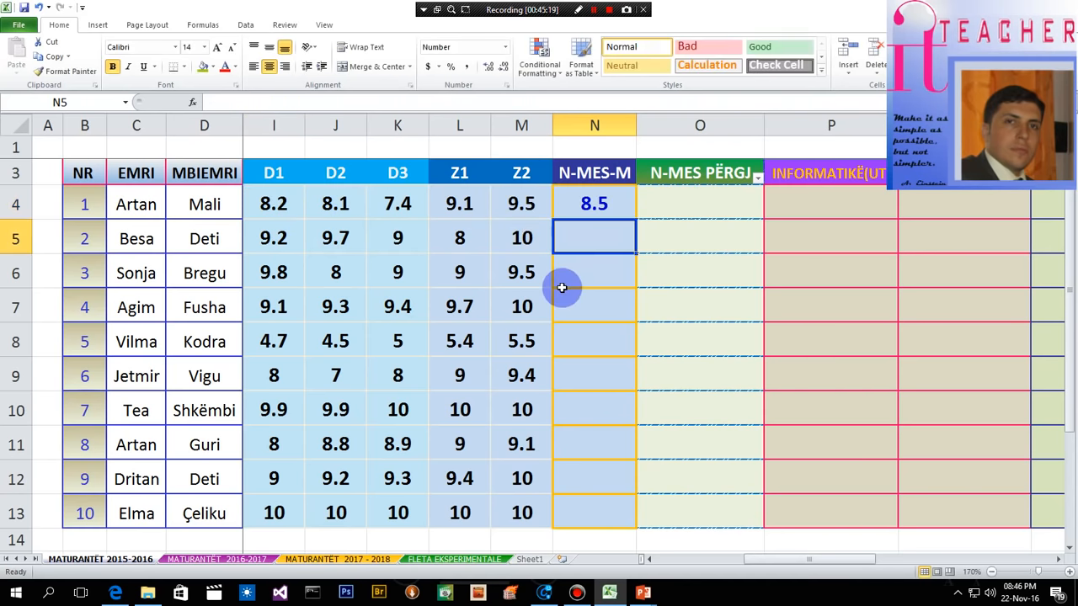
- Wrap the N4 formula in ROUND with 1 decimal digit, =ROUND(AVERAGE(I4:M4),1), and fill it down through N13
double_click(584, 208)
click(528, 203)
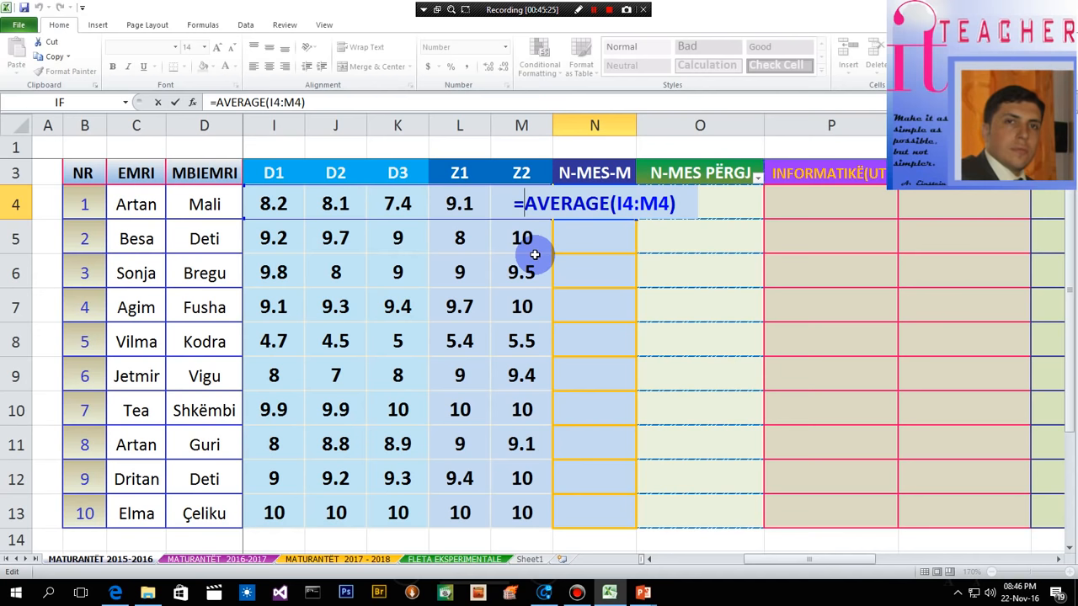
text(Round)
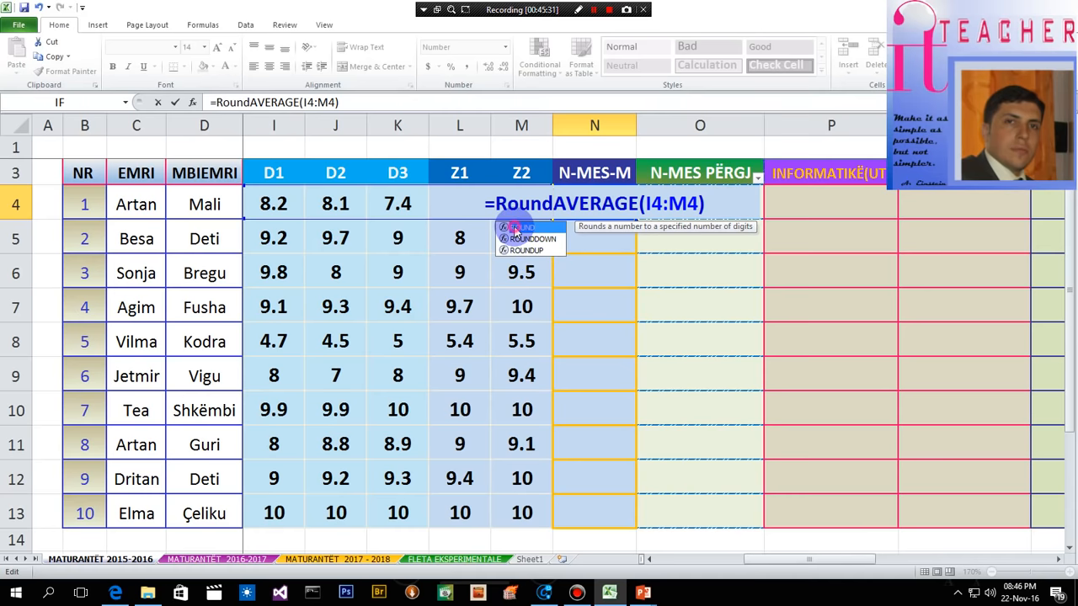
double_click(517, 227)
click(710, 204)
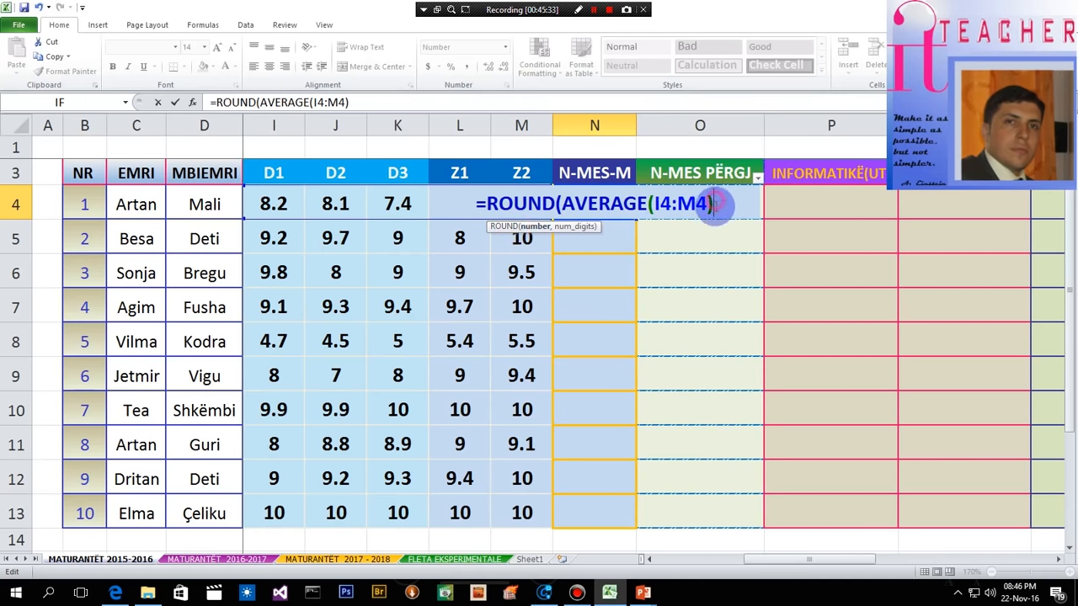
text(,)
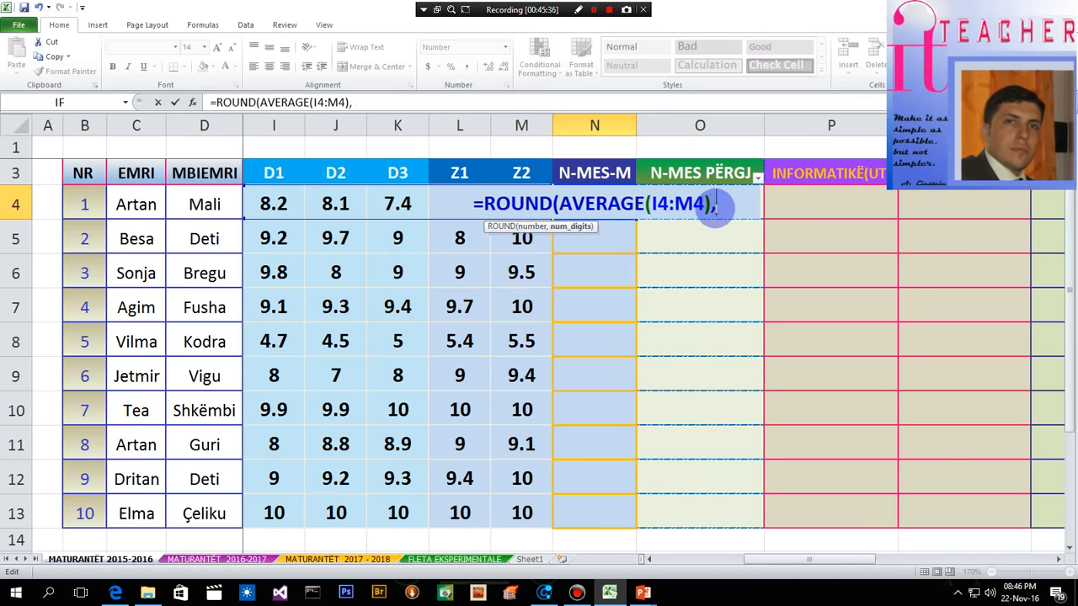
text(1))
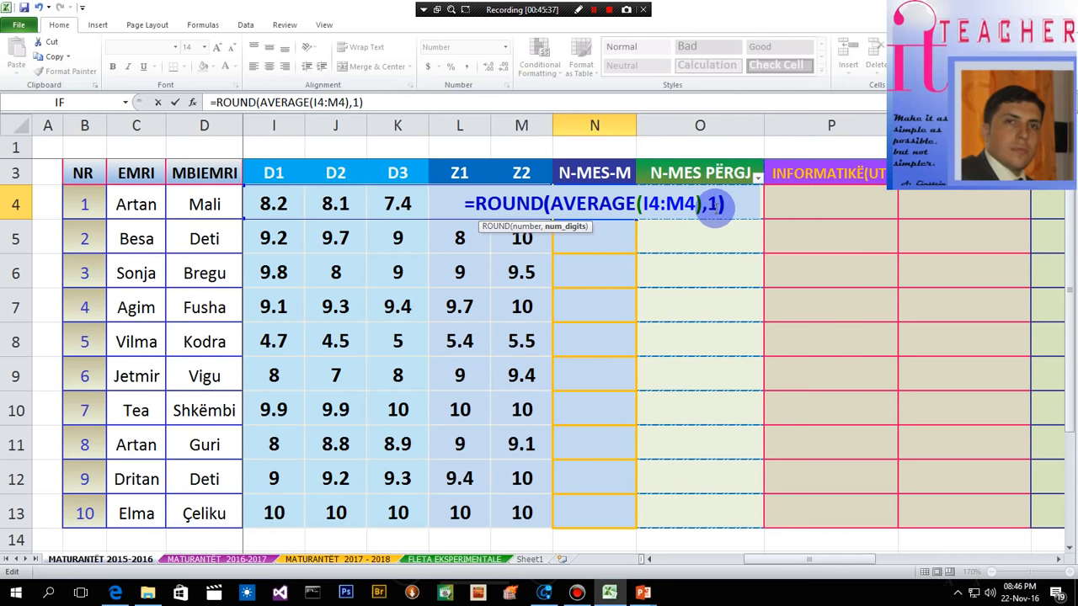
key(Return)
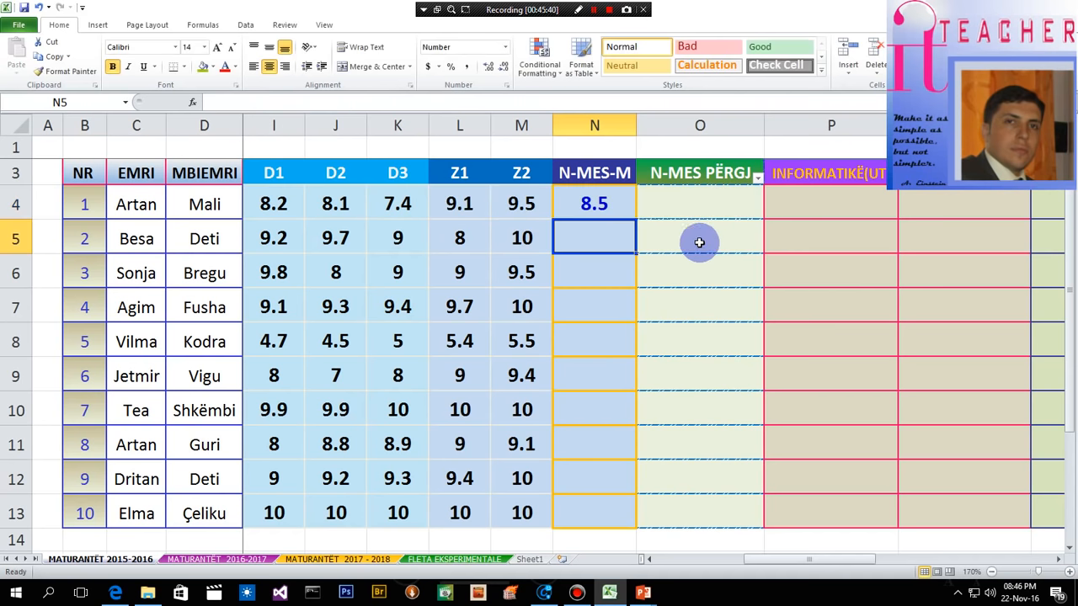
click(609, 205)
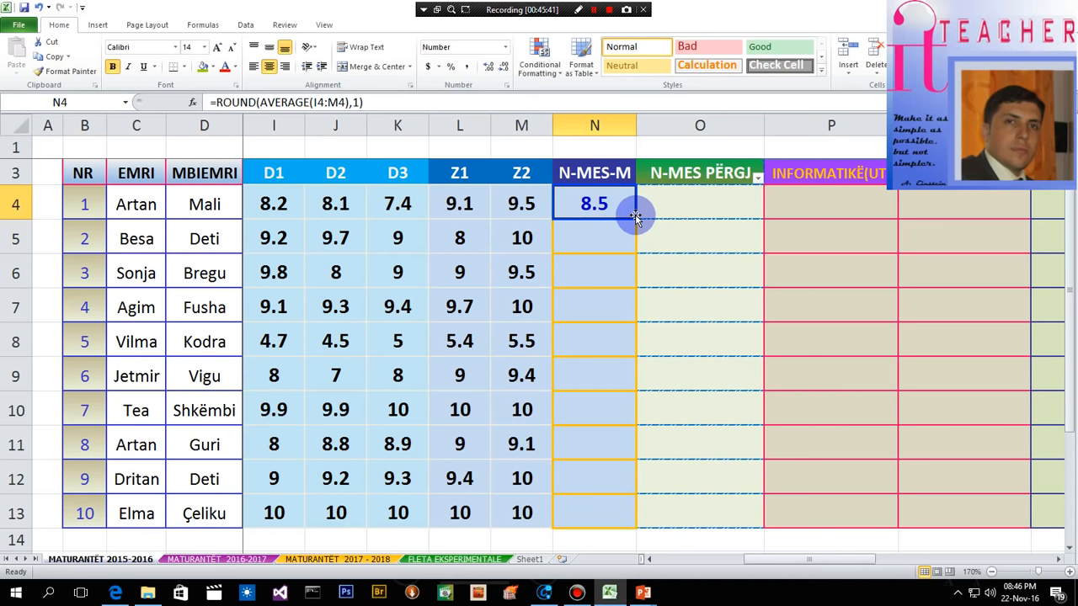
drag(636, 221, 640, 524)
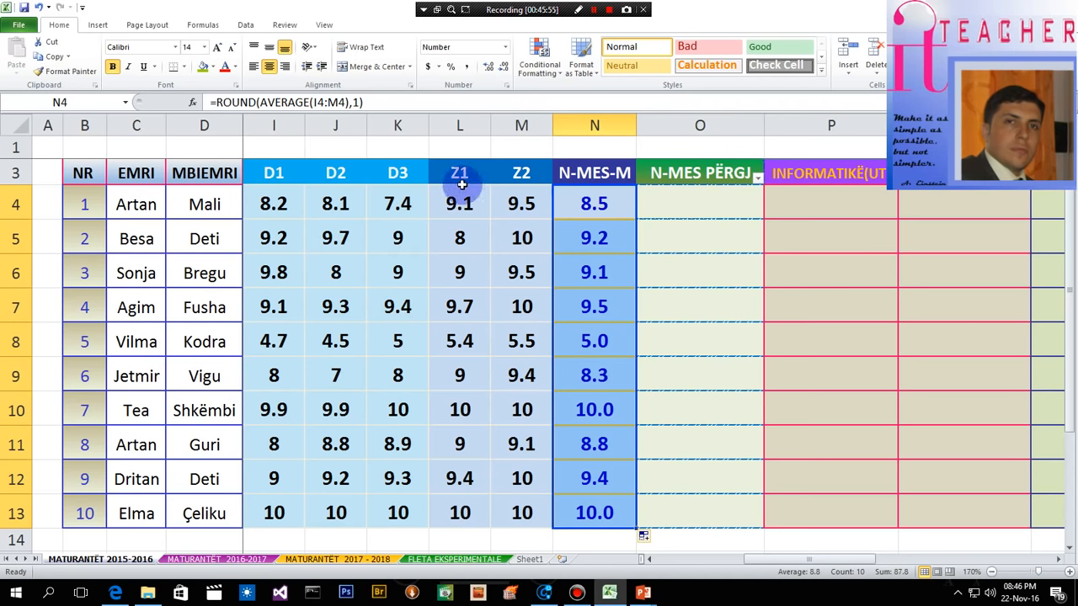
- Calculate the overall average in O4 under N-MES PËRGJ from the three-year average and N-MES-M: =AVERAGE(H4,N4)
drag(806, 562, 827, 577)
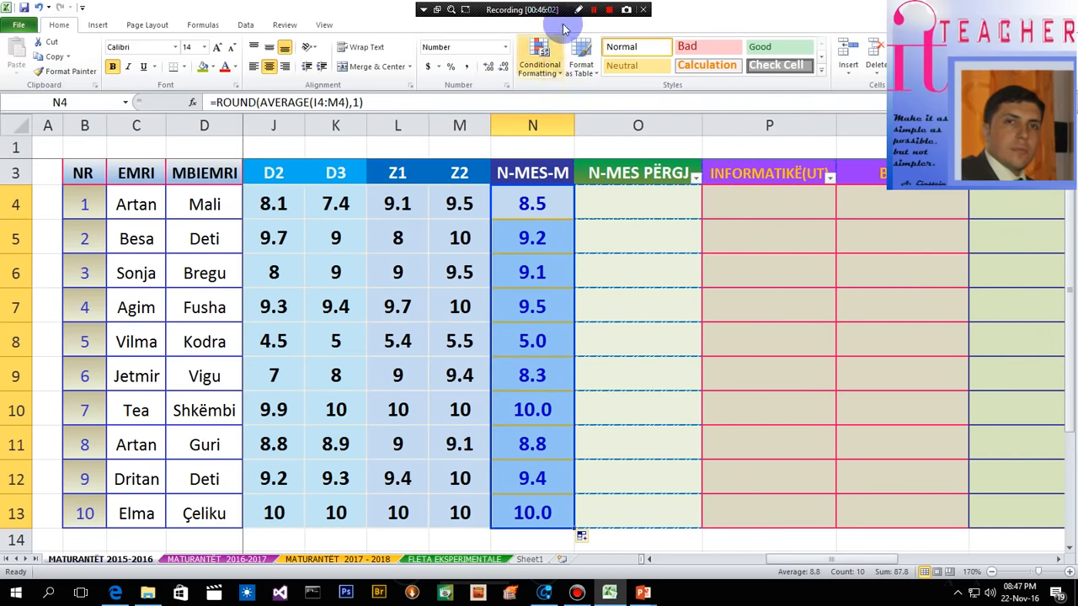
click(637, 202)
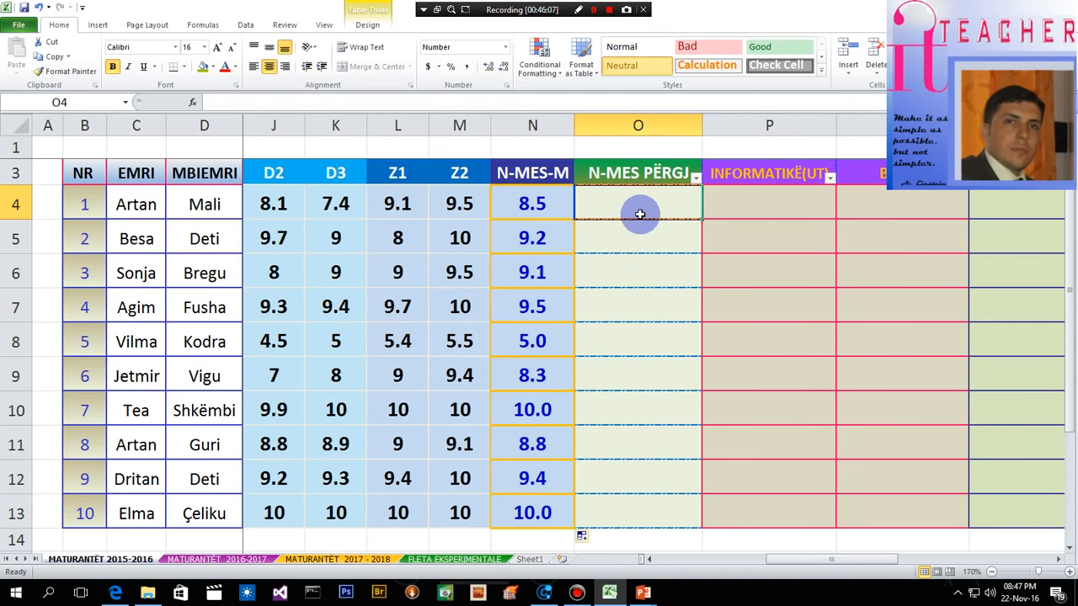
drag(815, 565, 721, 568)
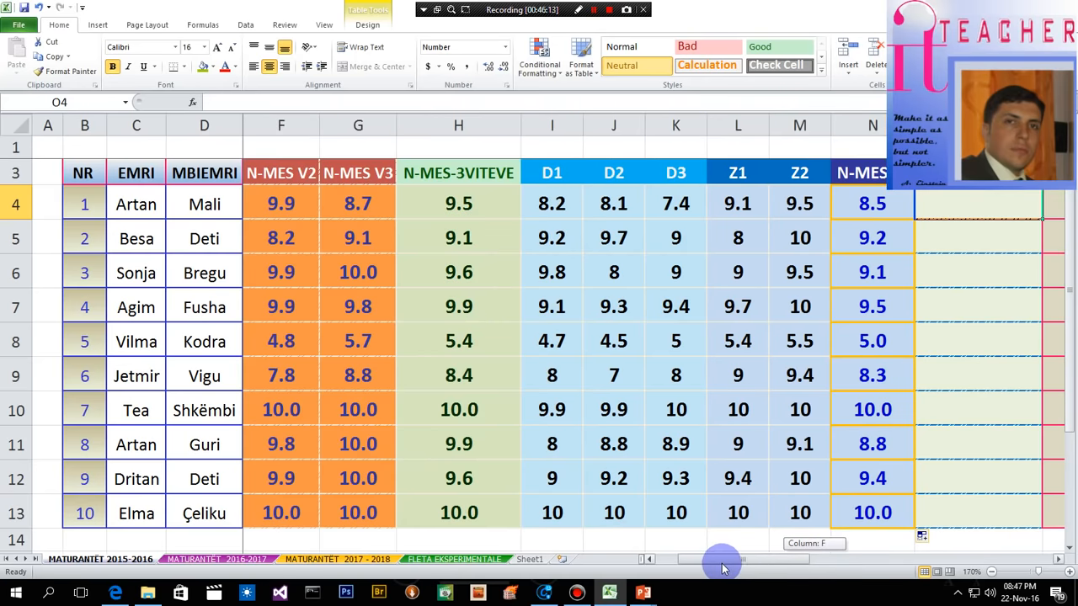
drag(725, 566, 766, 558)
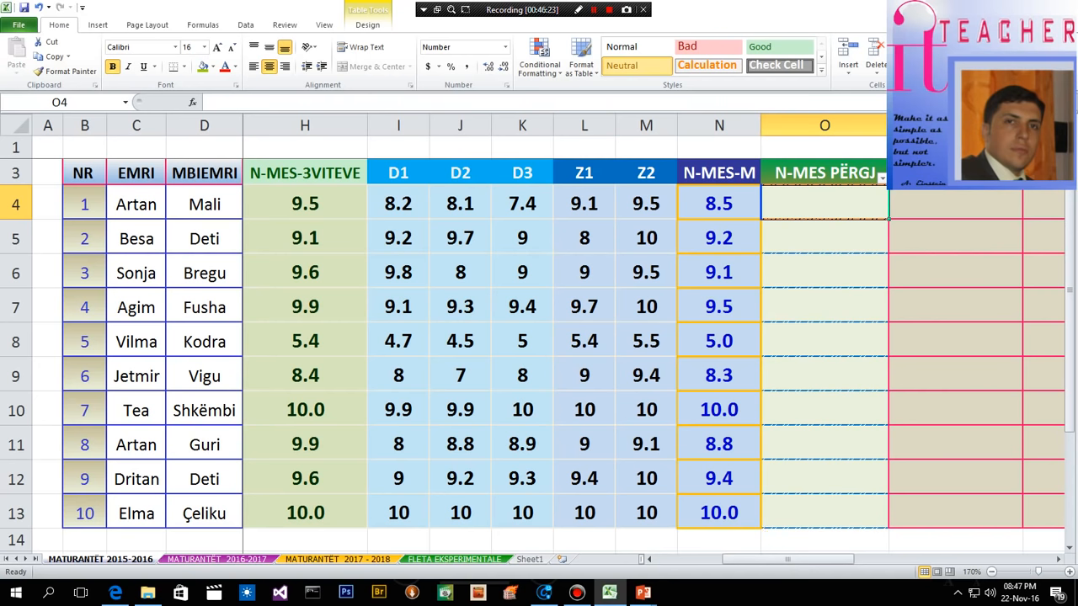
click(956, 83)
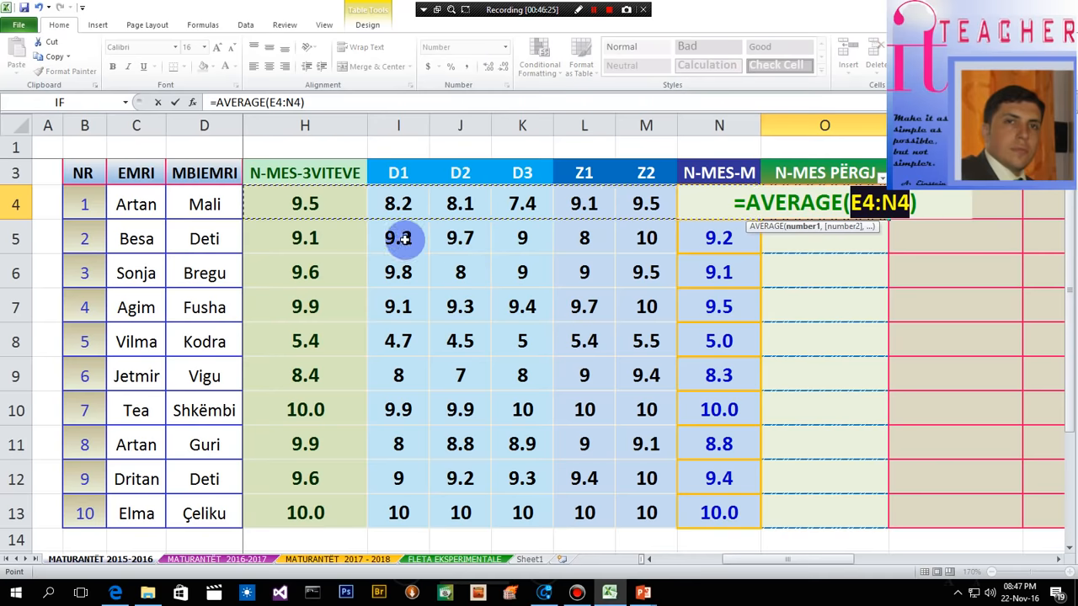
drag(768, 561, 690, 561)
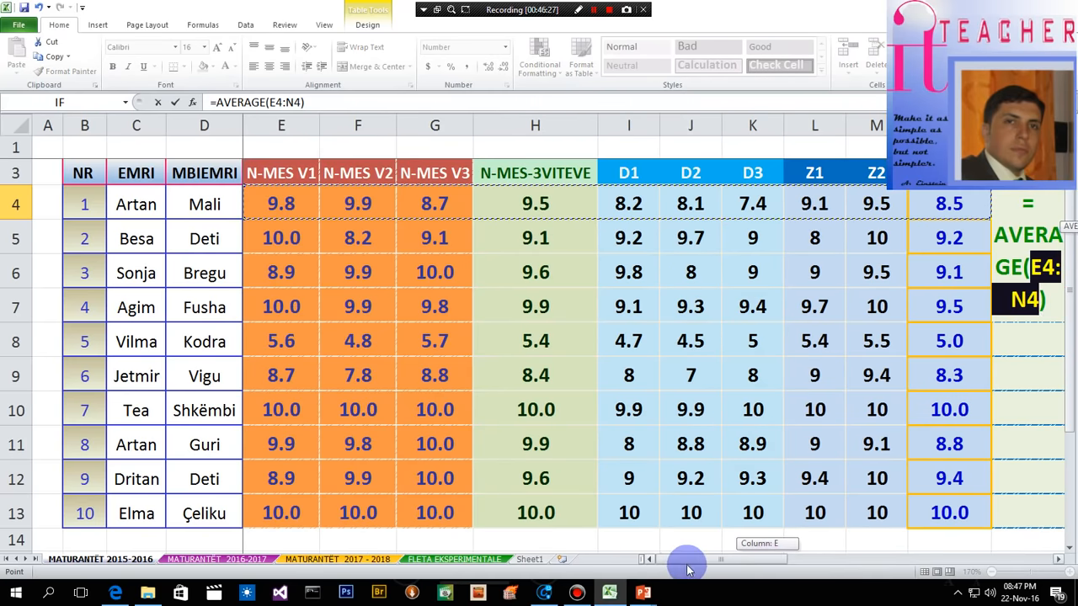
click(534, 204)
drag(753, 559, 854, 558)
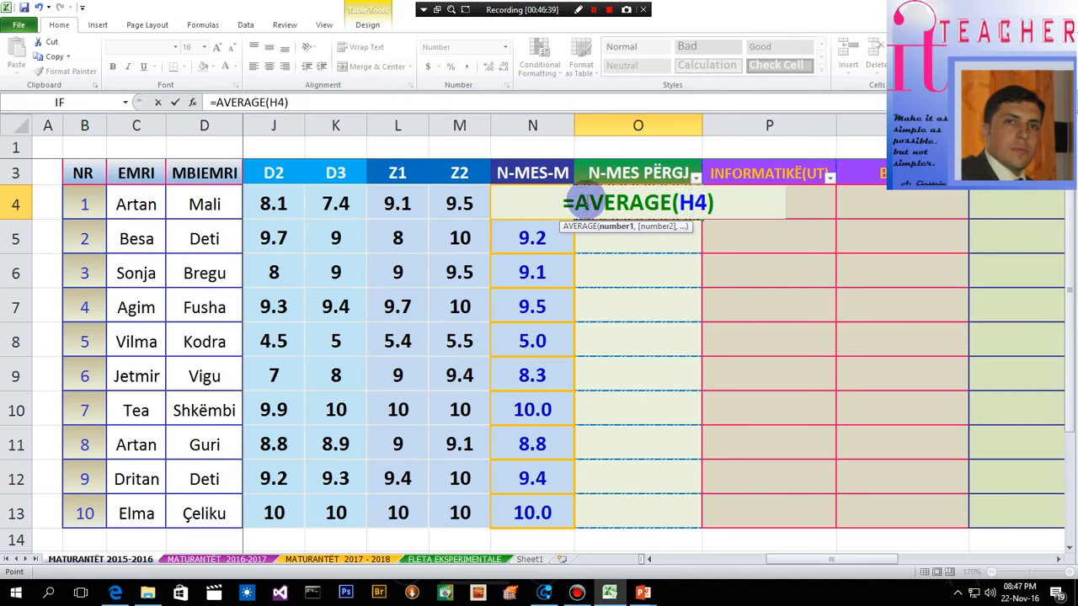
text(,)
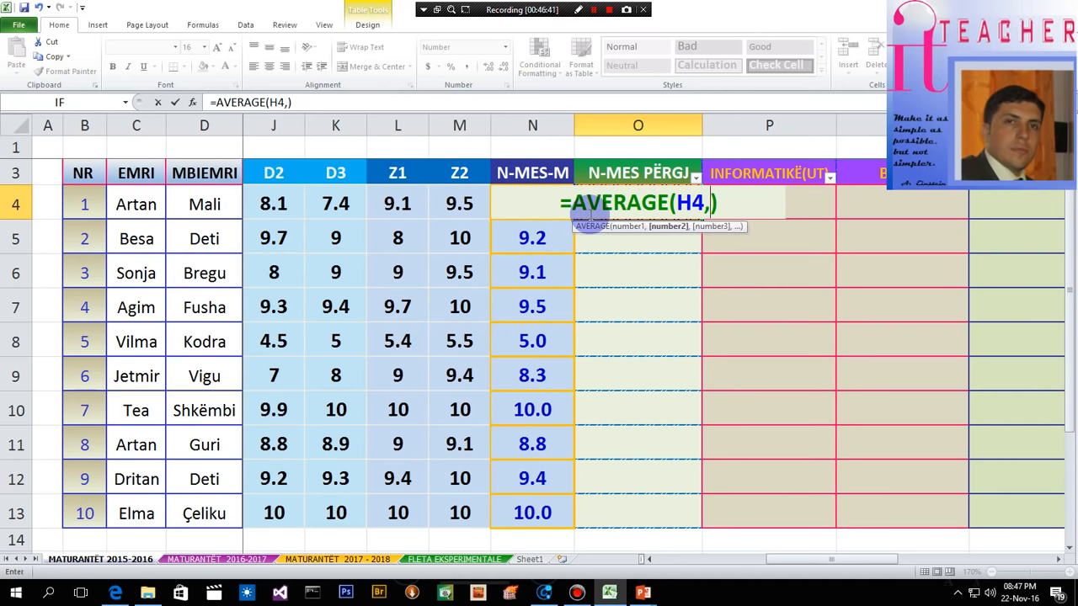
text(N)
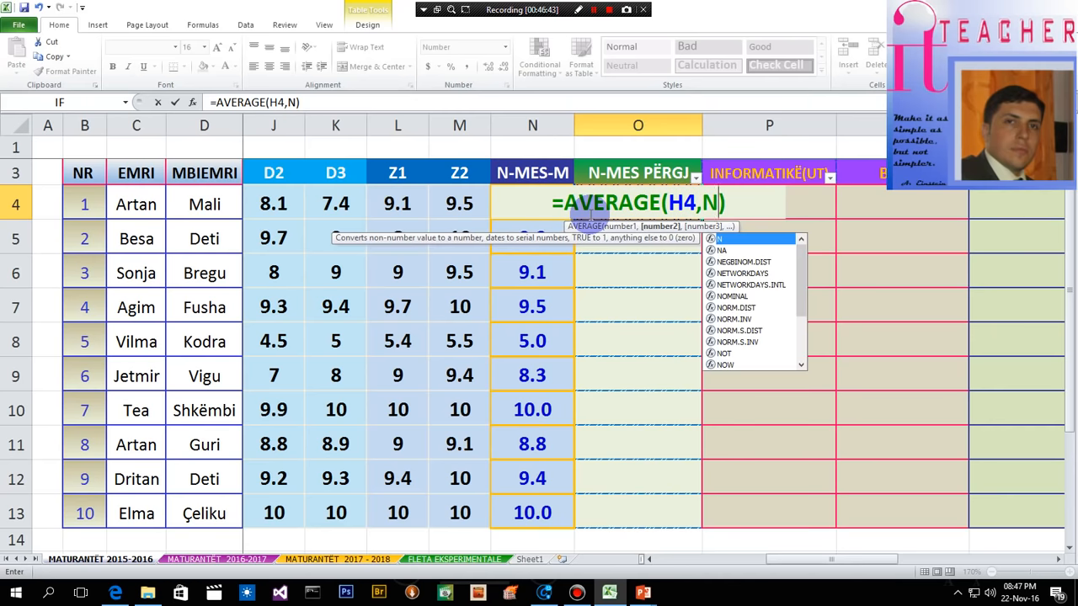
text(4)
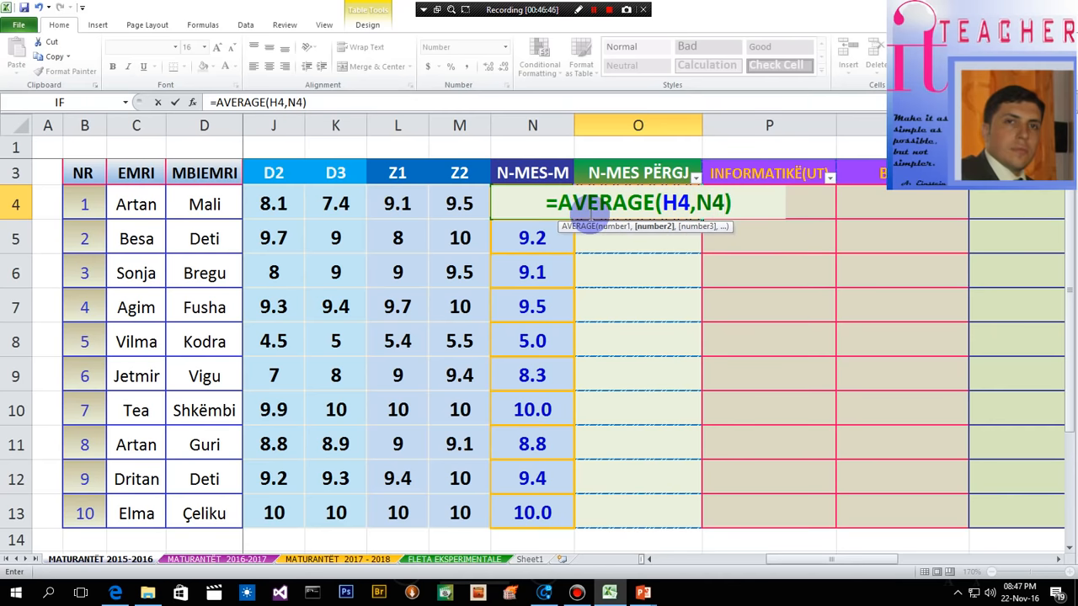
key(Return)
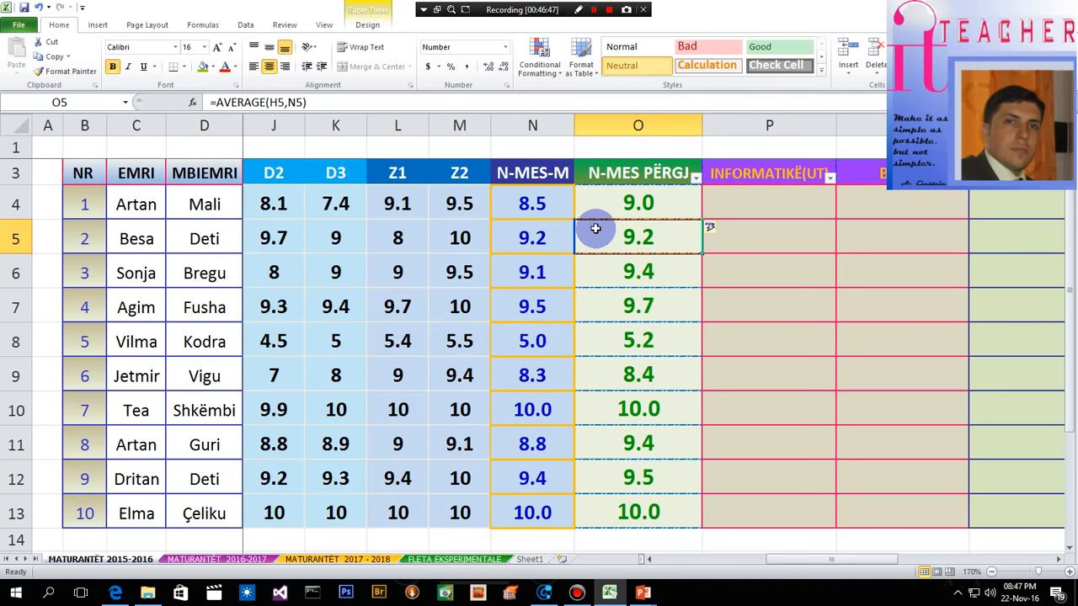
- Examine the averages in the N-MES PËRGJ column from O4 to O13 and the formulas behind them
click(661, 319)
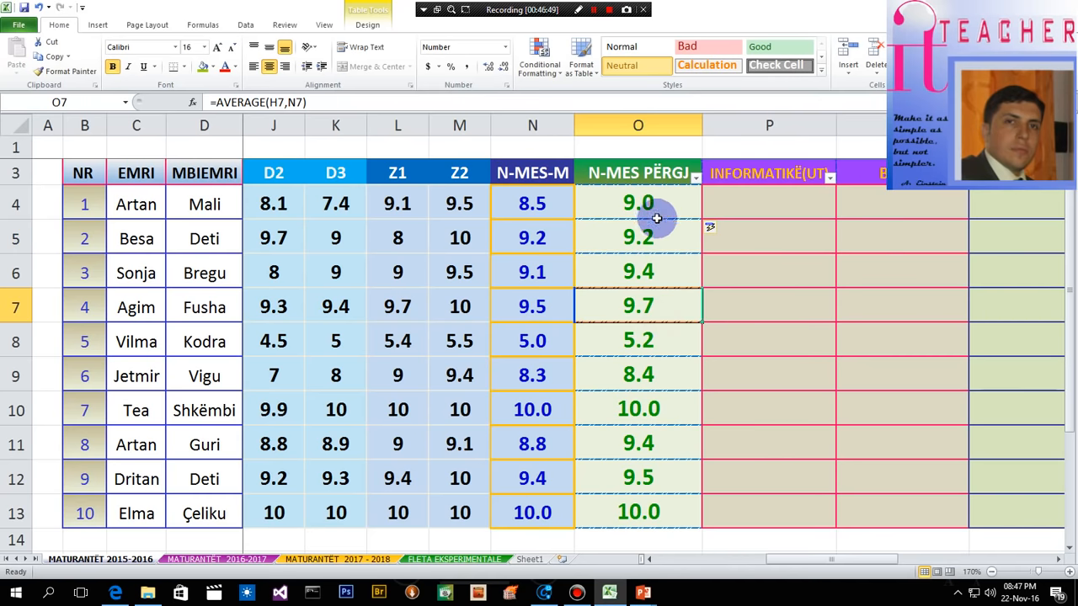
drag(656, 202, 665, 514)
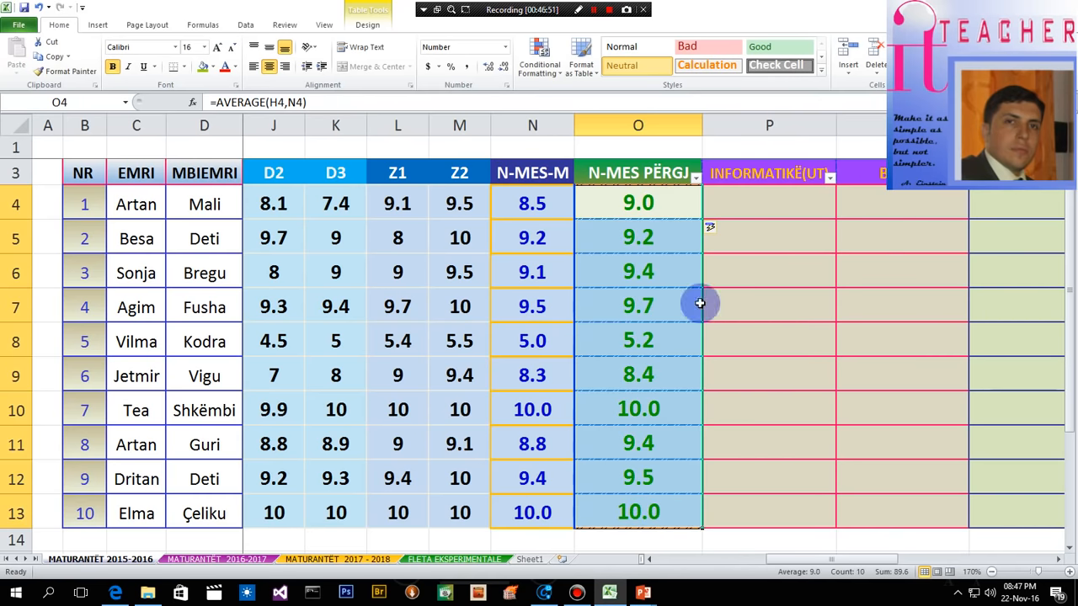
click(664, 227)
drag(657, 206, 646, 511)
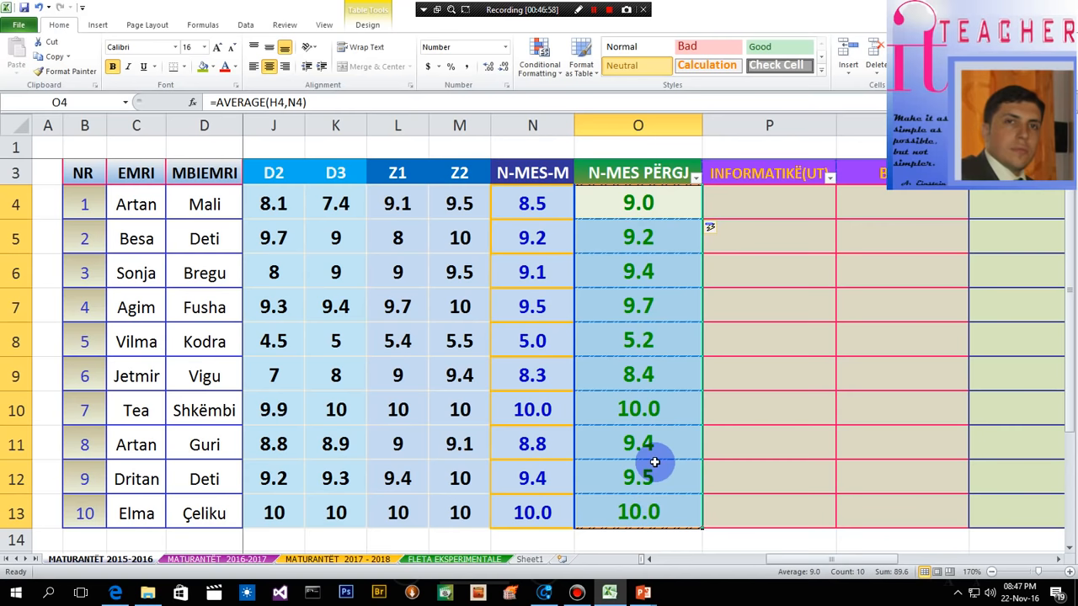
drag(661, 207, 657, 495)
click(680, 207)
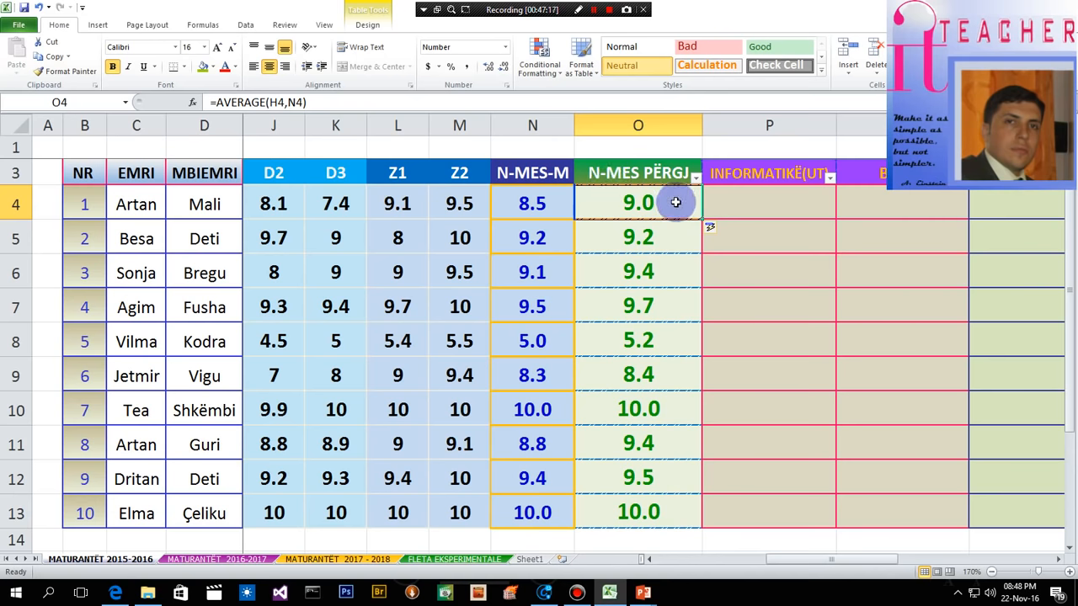
click(681, 296)
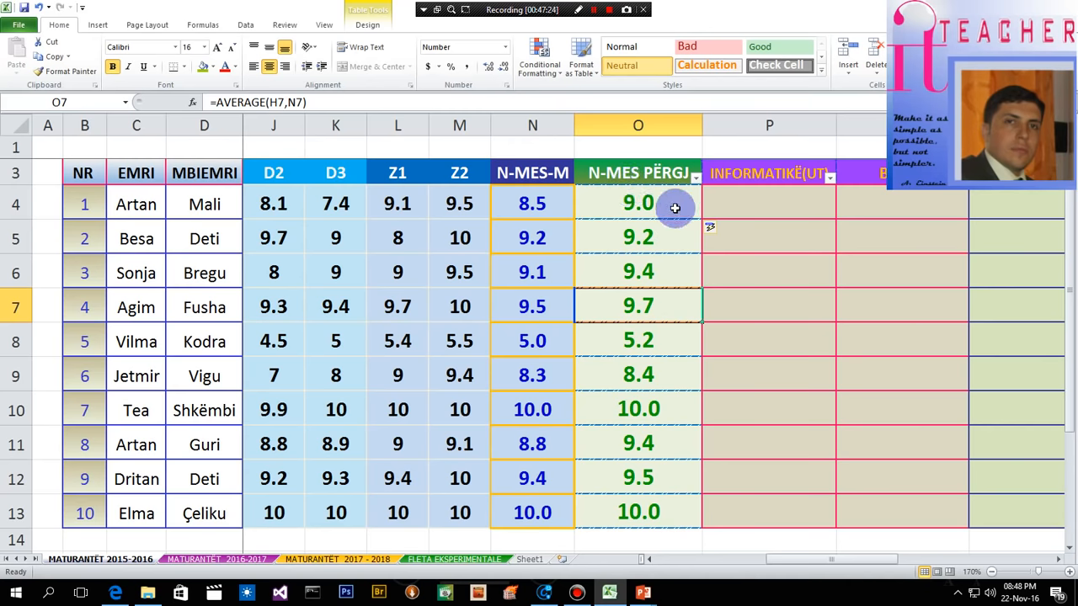
drag(673, 204, 649, 241)
drag(648, 271, 655, 507)
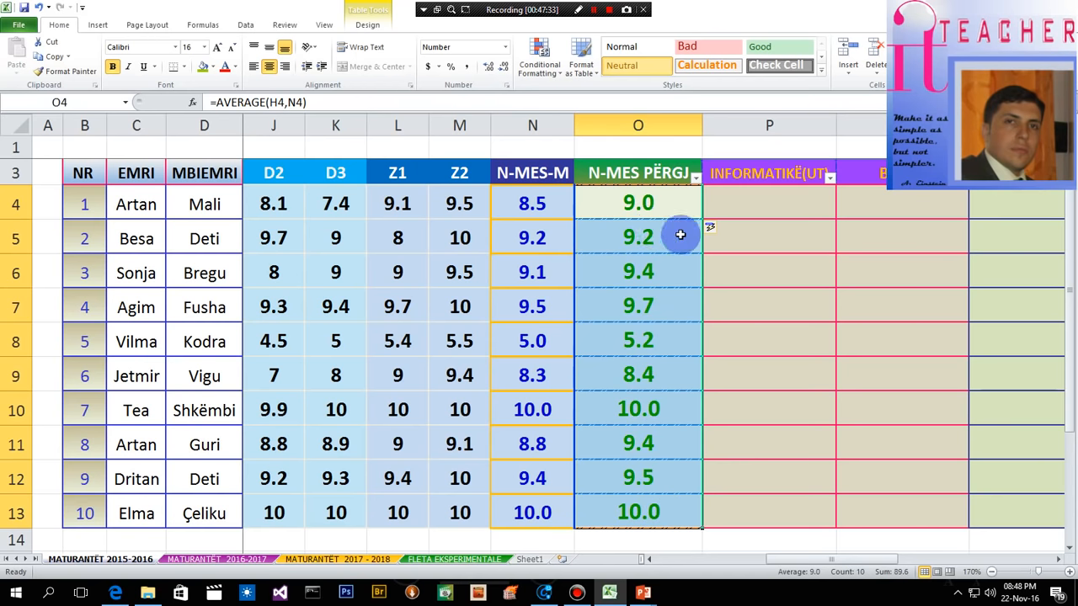
click(650, 235)
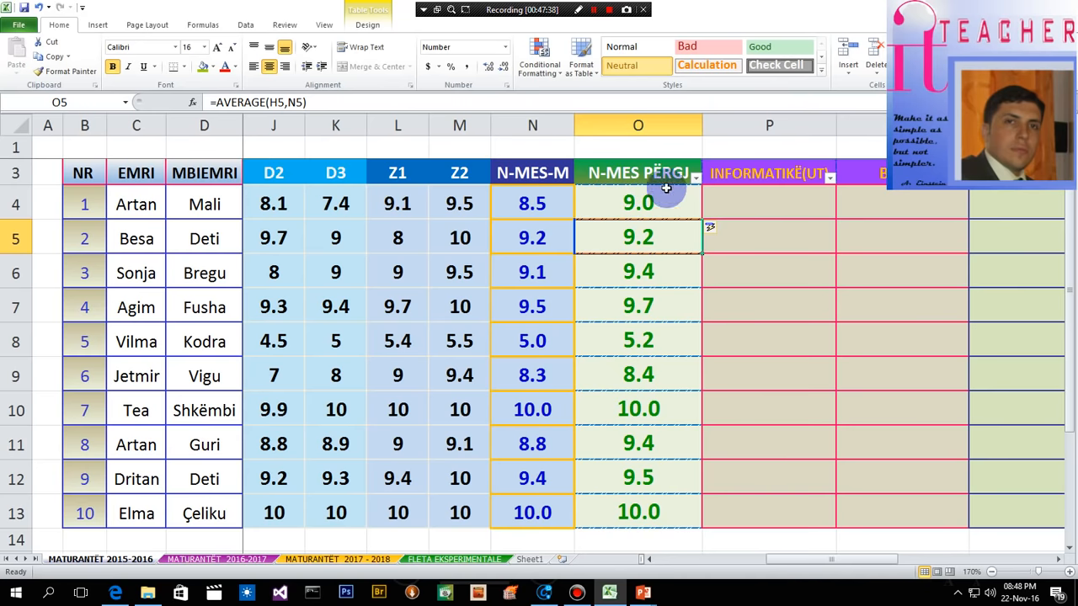
click(770, 205)
click(637, 235)
drag(655, 203, 660, 522)
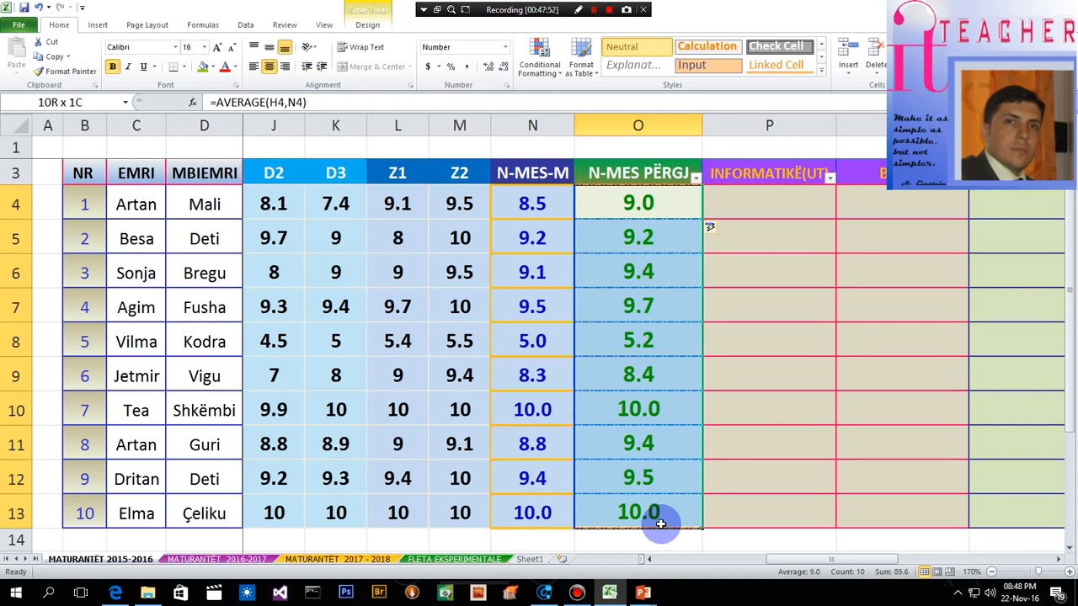
drag(683, 527, 684, 527)
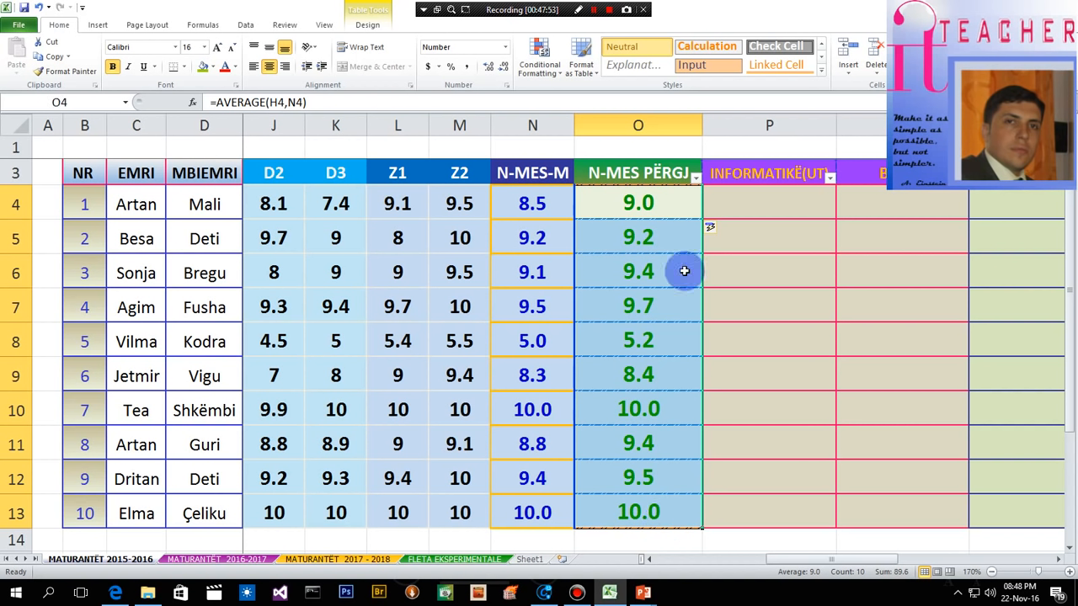
- Examine the table from the N-MES PËRGJ column across the empty faculty and BURSA columns, rows 3 to 13
drag(881, 559, 904, 556)
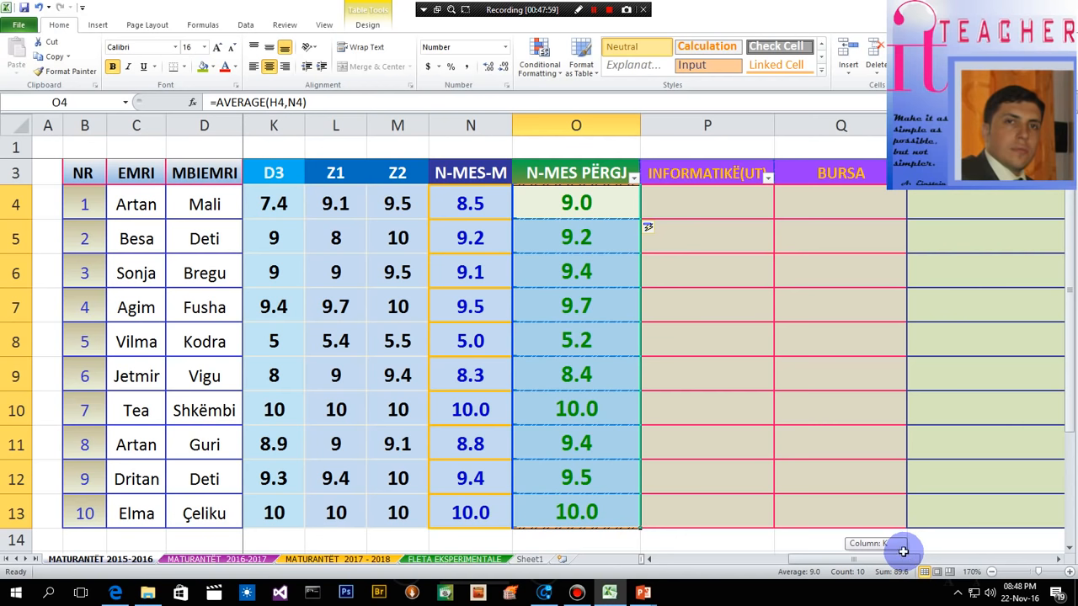
drag(903, 551, 903, 551)
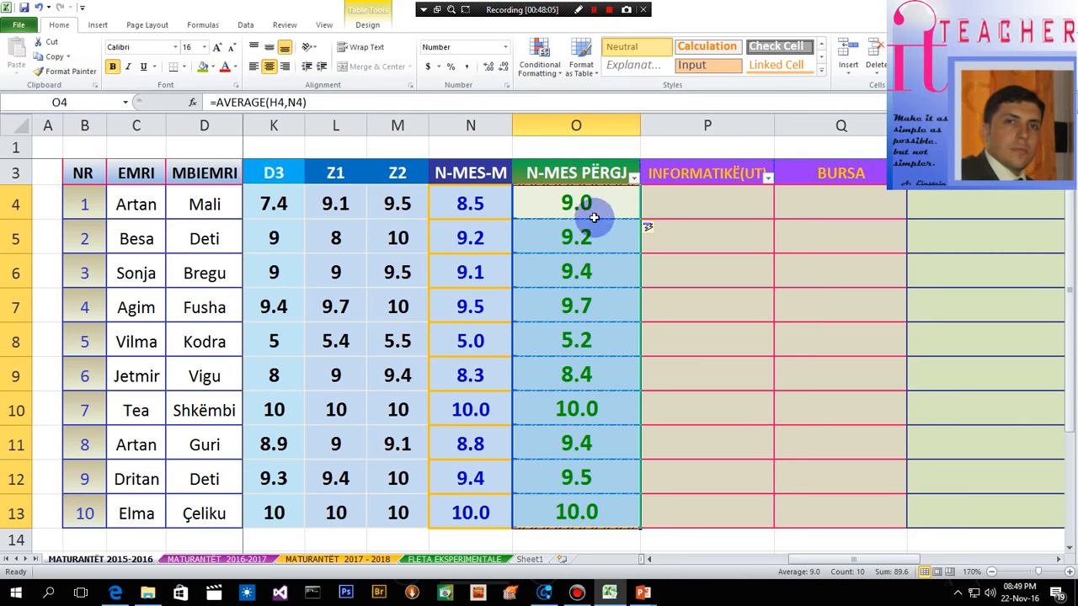
click(694, 203)
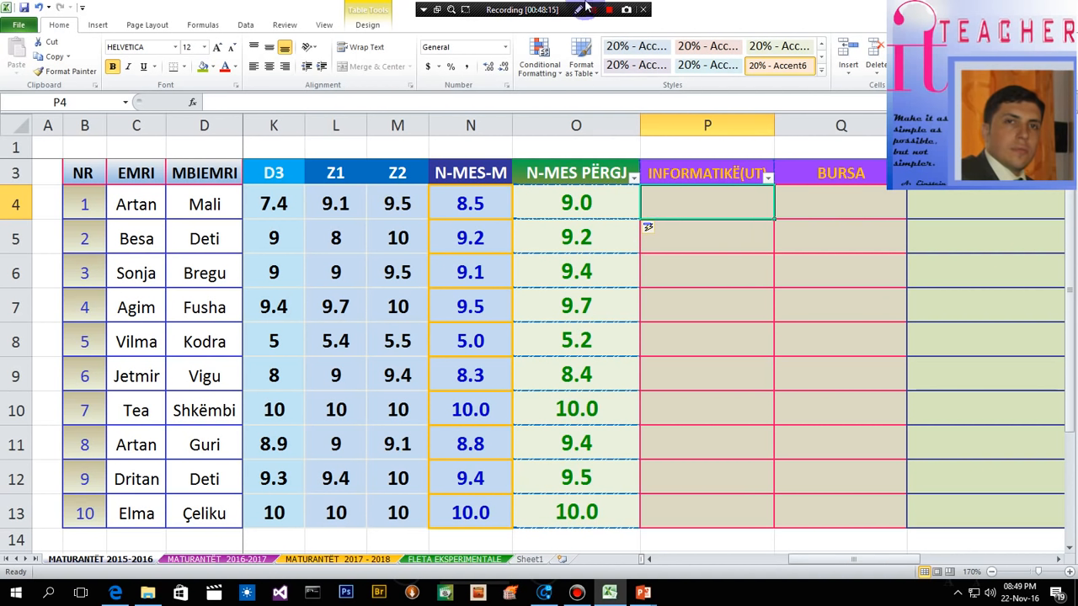
click(587, 7)
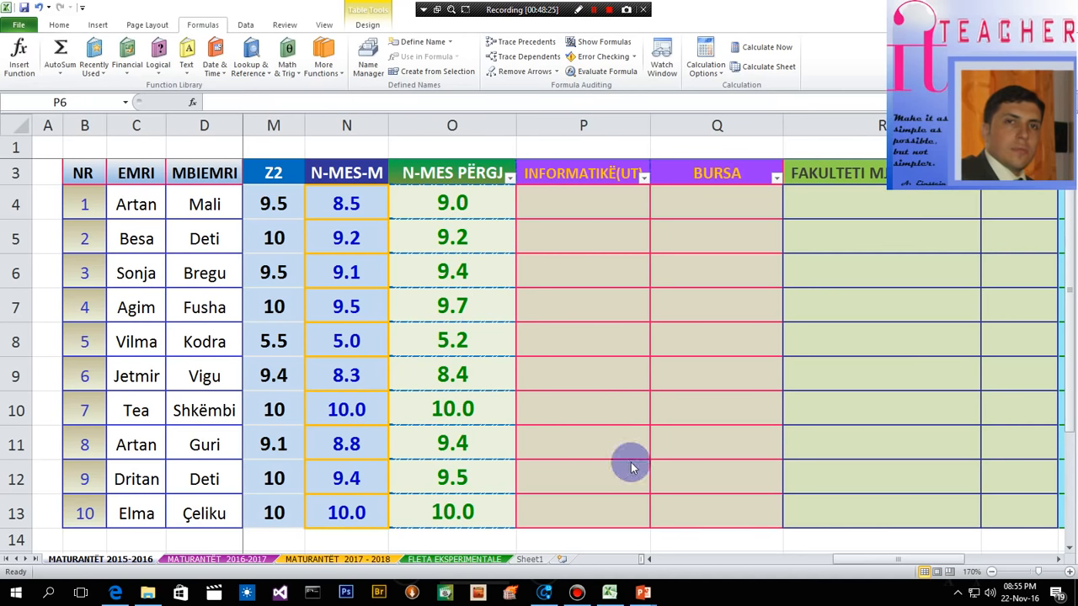
click(992, 572)
click(993, 572)
click(993, 573)
click(993, 573)
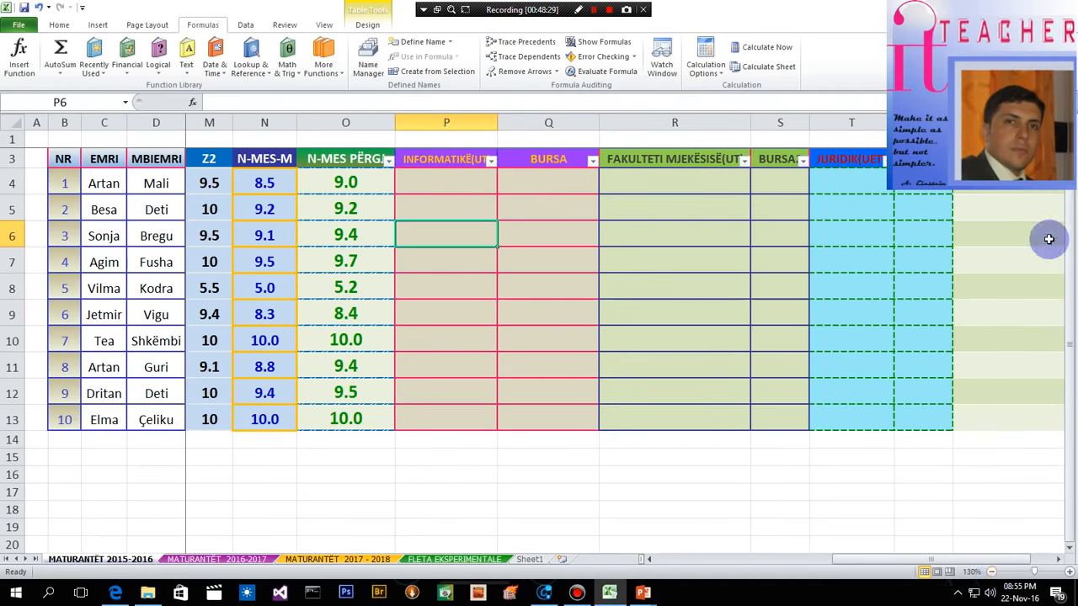
click(993, 572)
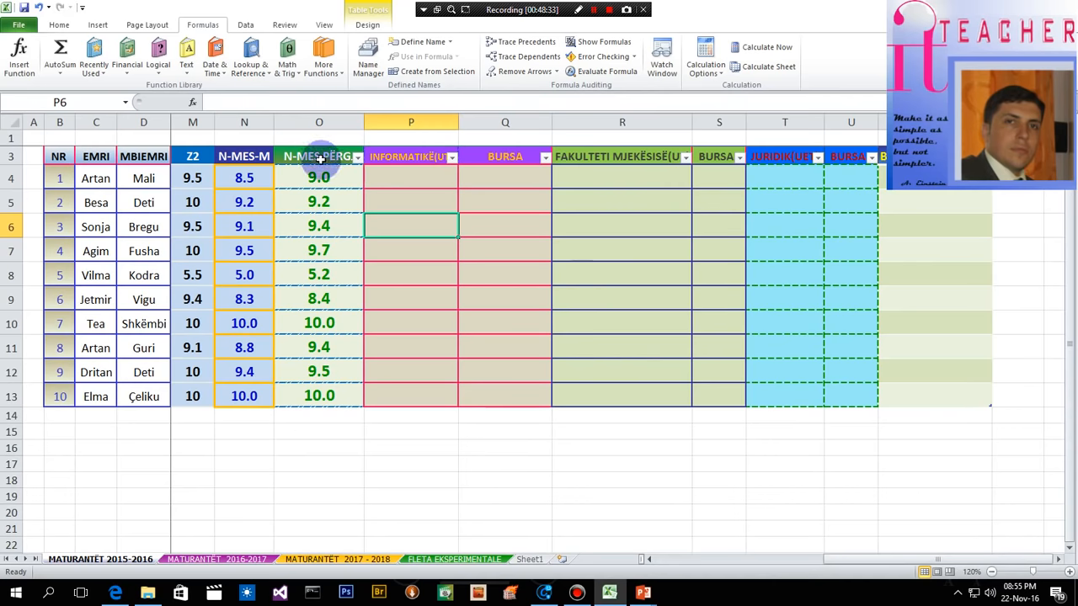
drag(311, 157, 948, 404)
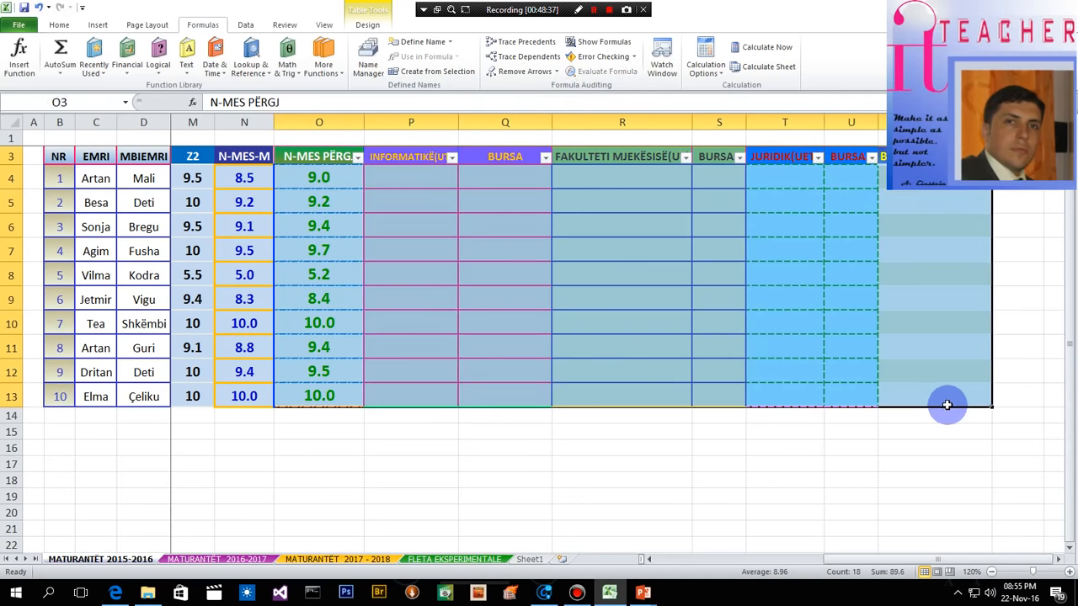
click(484, 261)
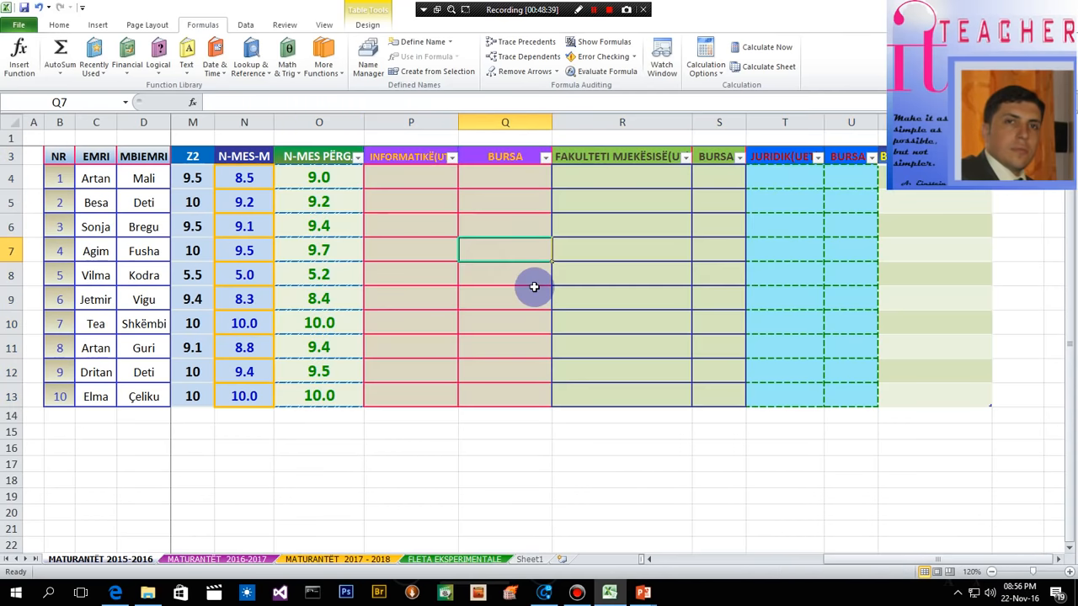
click(991, 572)
click(991, 571)
click(991, 572)
click(991, 571)
click(992, 572)
click(991, 572)
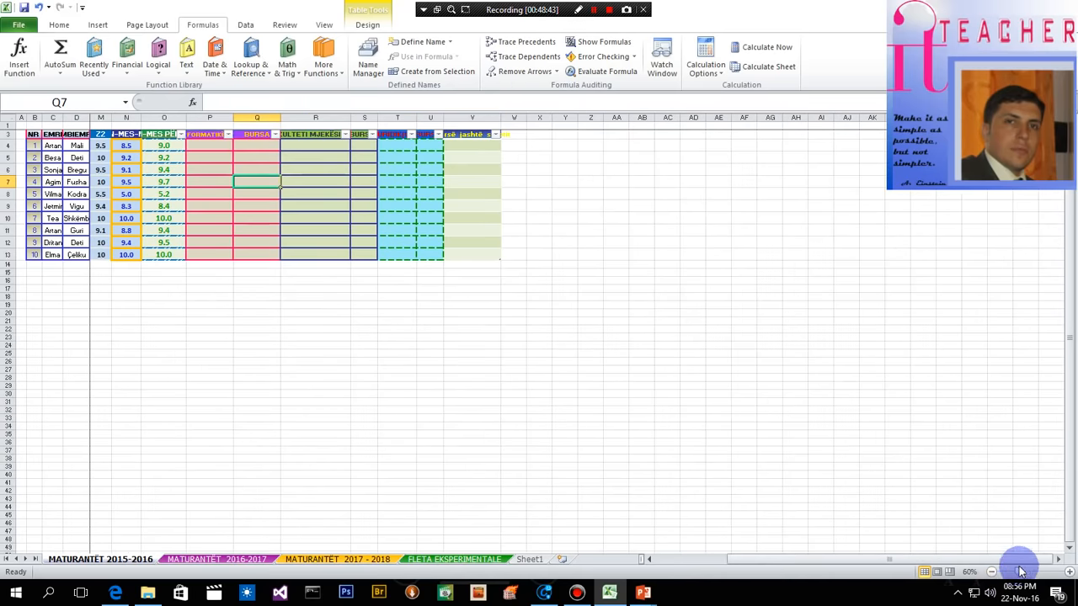
- Wrap the O4 formula under N-MES PËRGJ in ROUND with 1 decimal digit: =ROUND(AVERAGE(H4,N4),1)
click(1067, 572)
click(1068, 572)
click(1068, 572)
click(1068, 572)
click(1068, 572)
click(1068, 572)
click(1067, 572)
click(1068, 572)
click(1068, 572)
click(1068, 572)
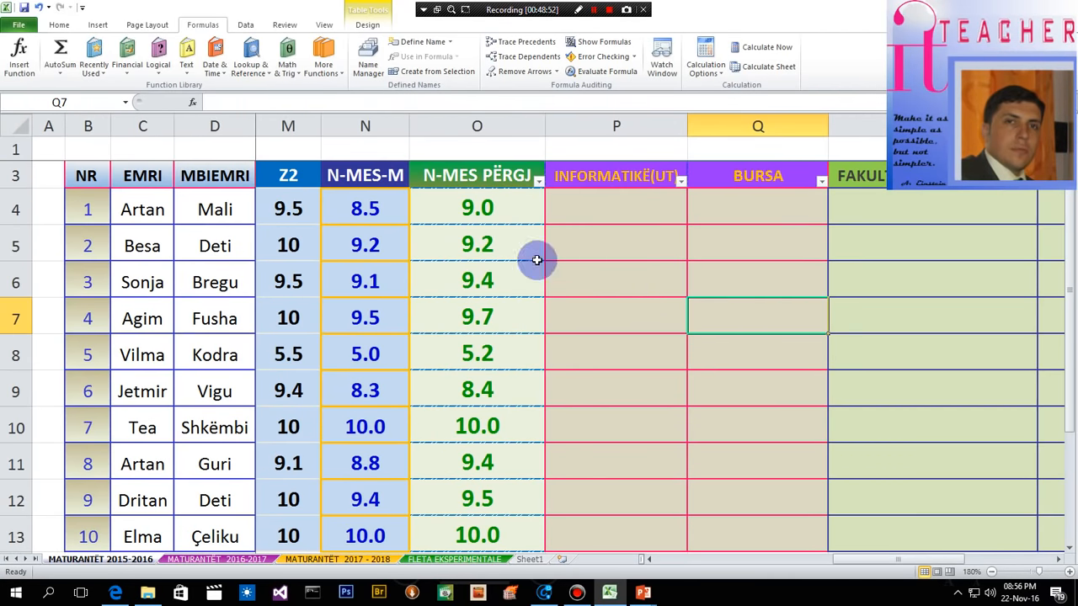
double_click(468, 206)
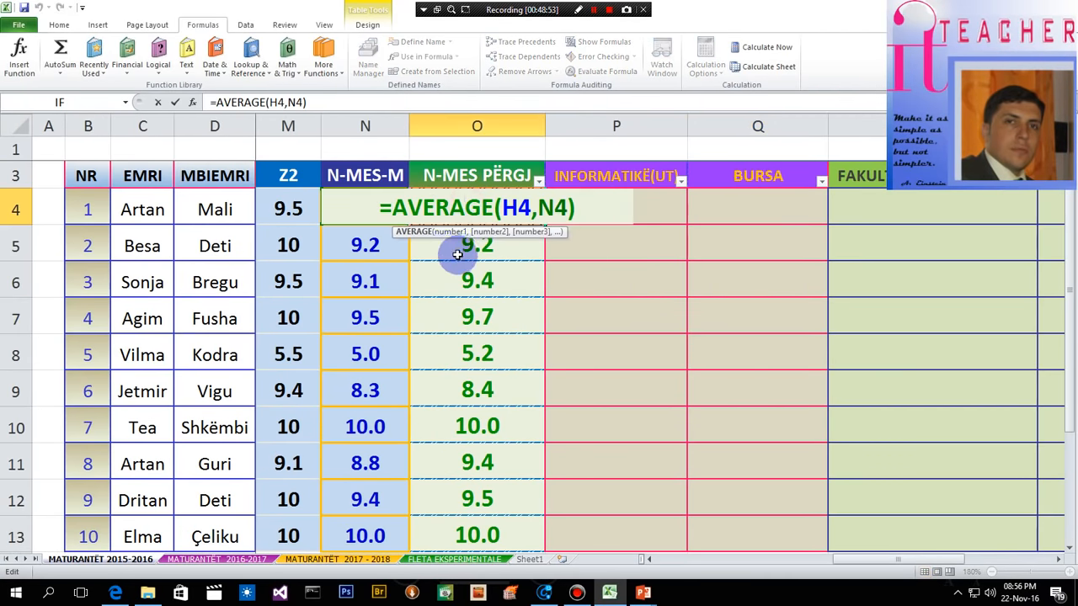
click(392, 206)
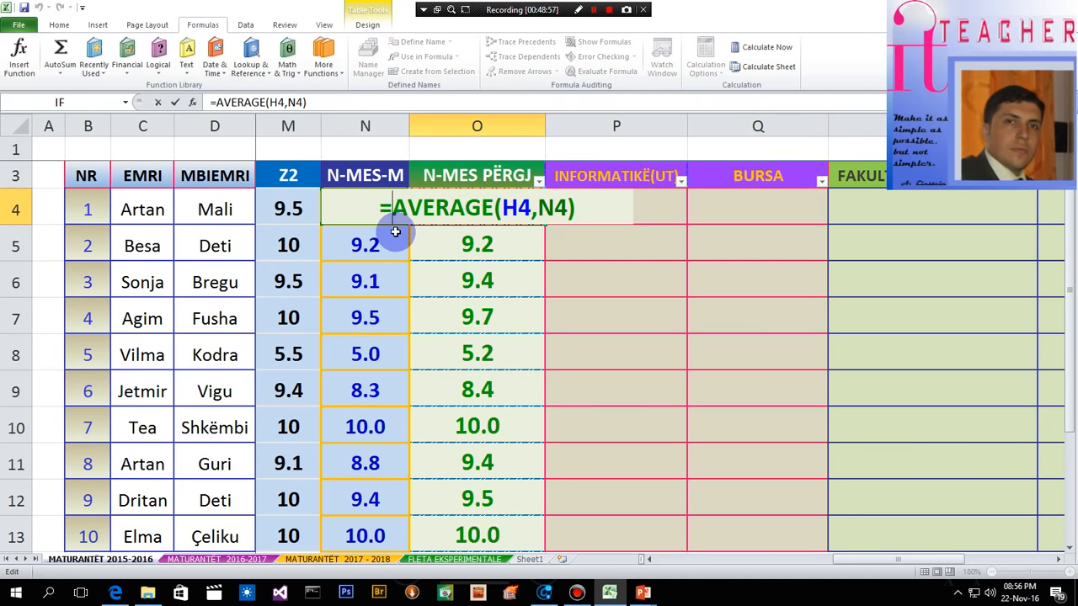
text(rou)
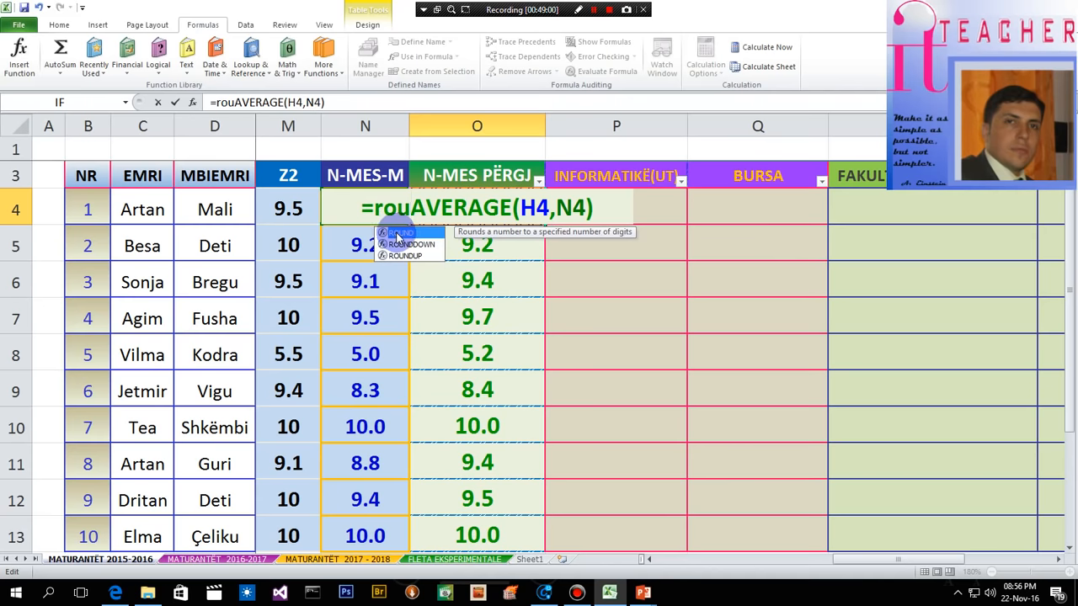
double_click(400, 233)
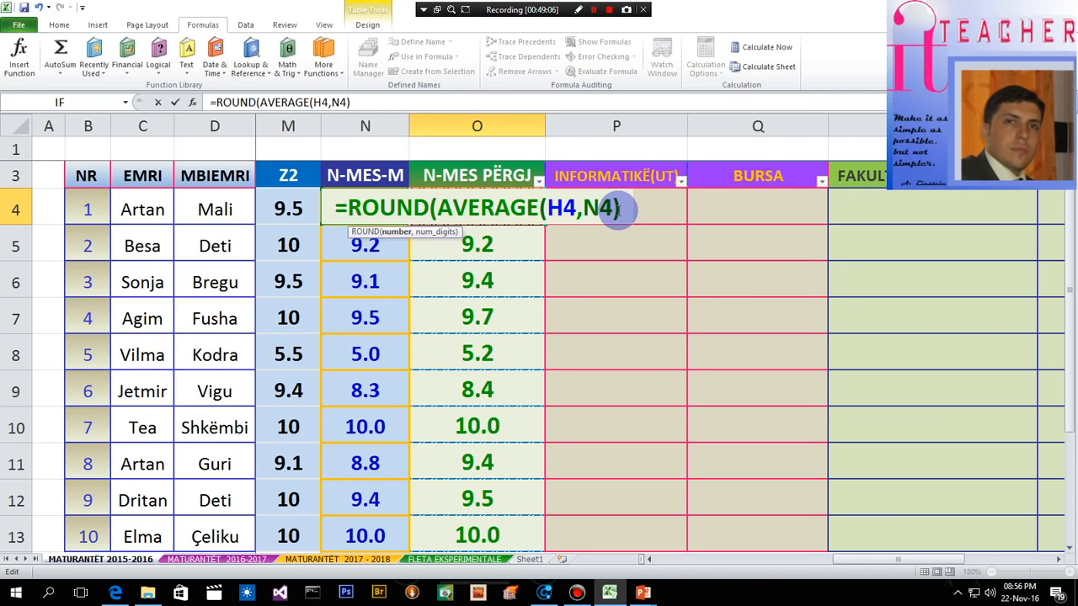
text(,1)
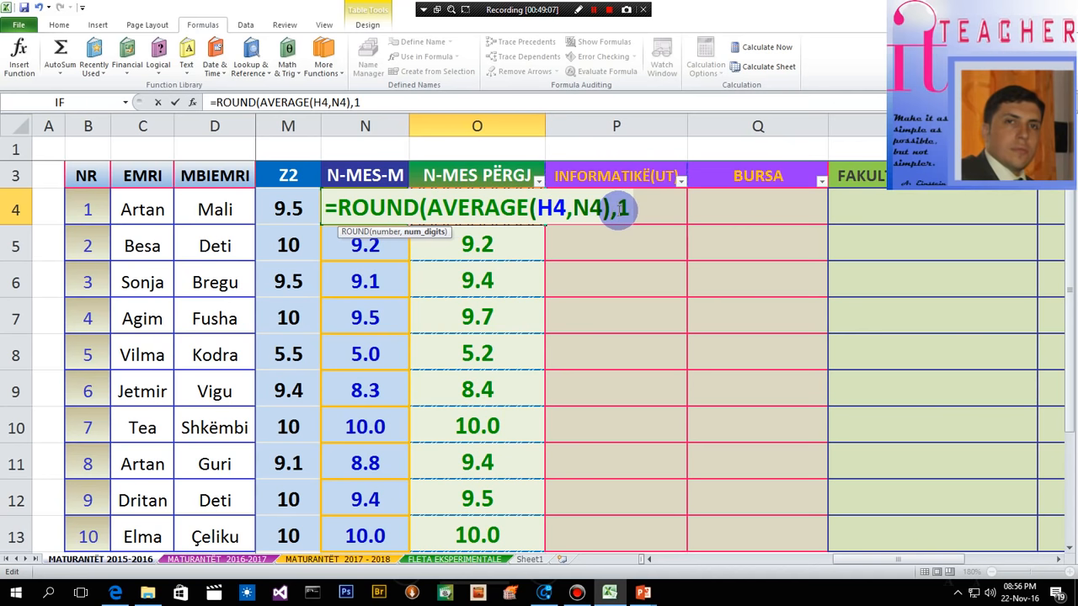
text())
key(Return)
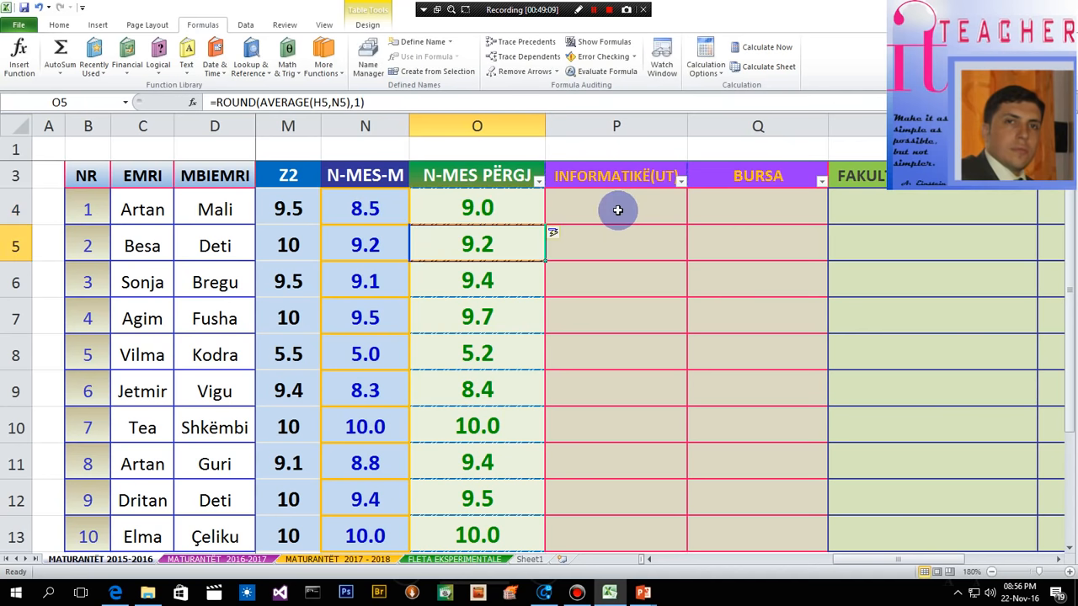
- Check the rounded average formulas in the N-MES PËRGJ column, opening O5, O7, O9, O10 and O11, and review O4 to O13
double_click(492, 246)
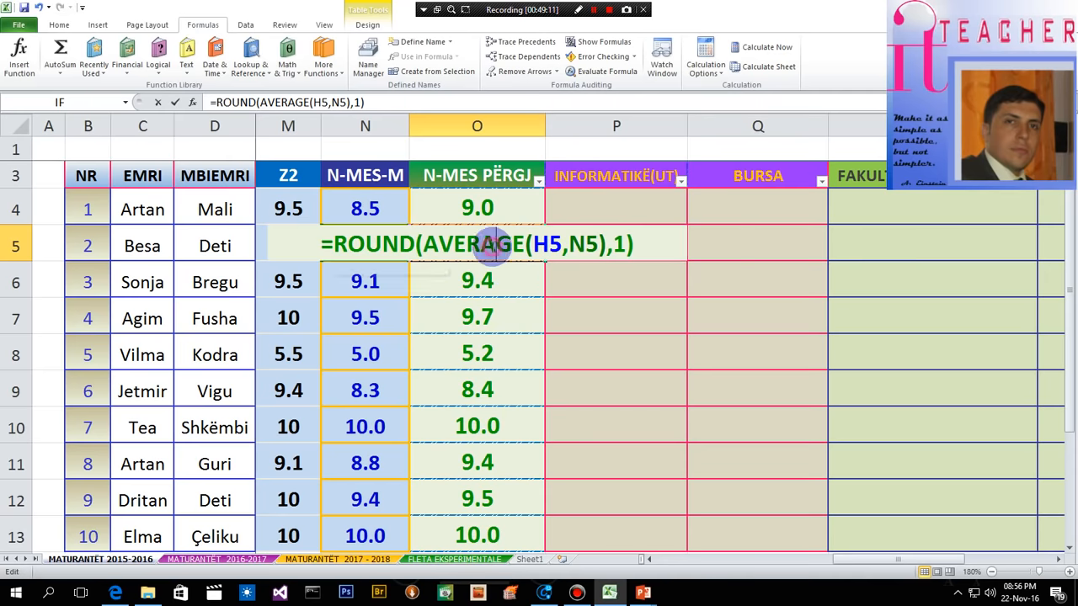
key(Return)
double_click(482, 316)
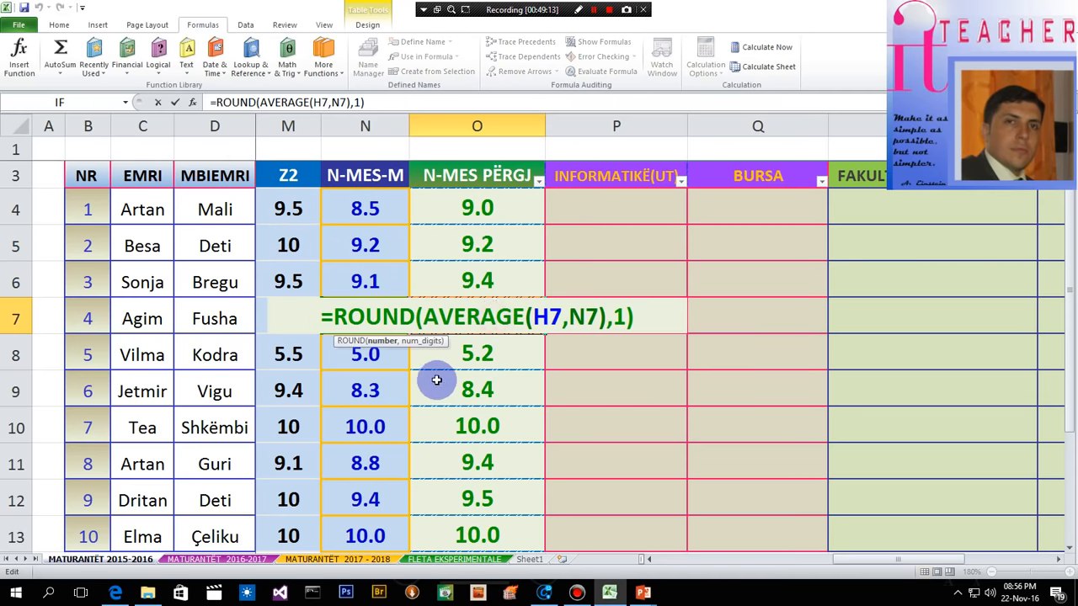
key(Return)
double_click(469, 396)
key(Return)
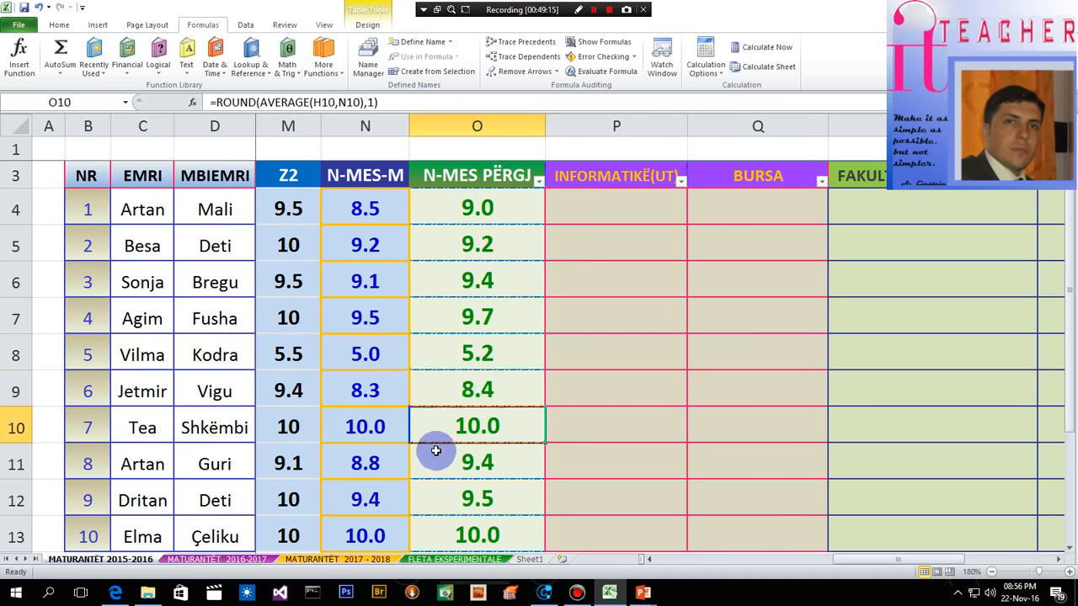
double_click(497, 431)
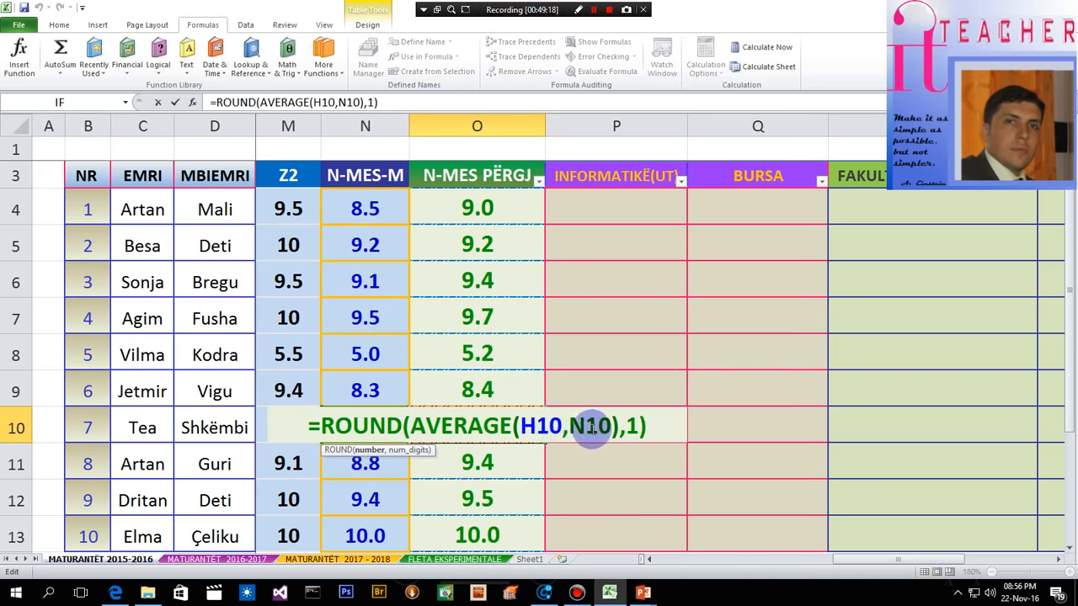
drag(522, 426, 559, 430)
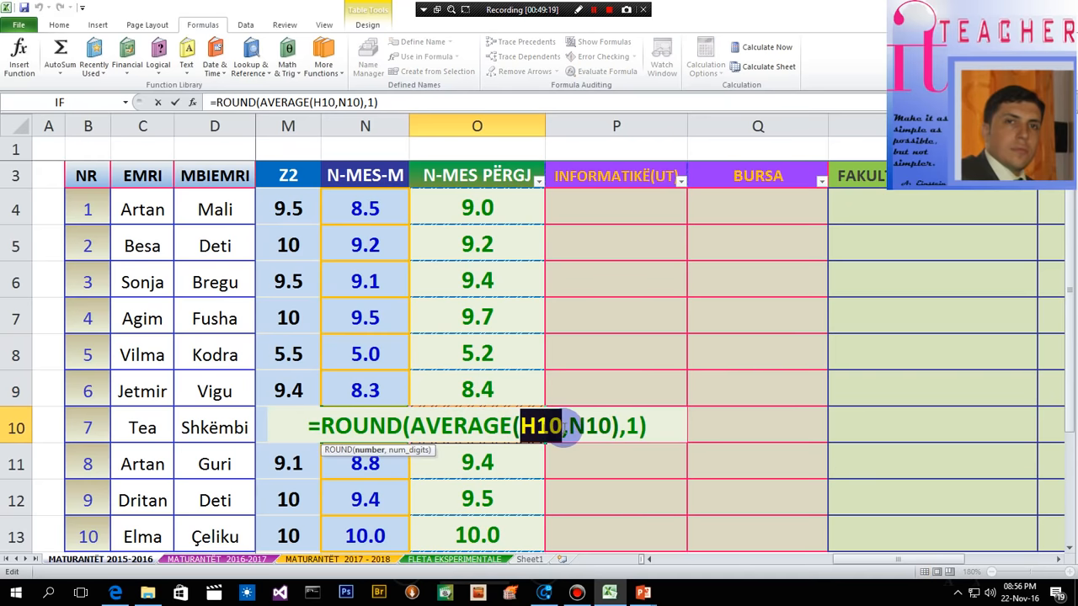
key(Return)
double_click(511, 462)
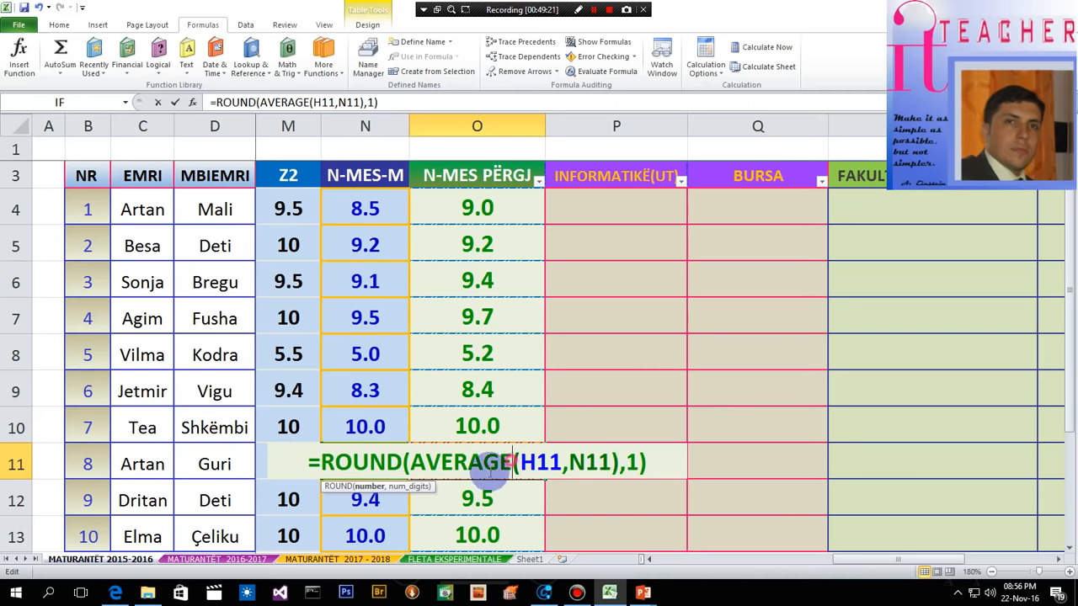
key(Return)
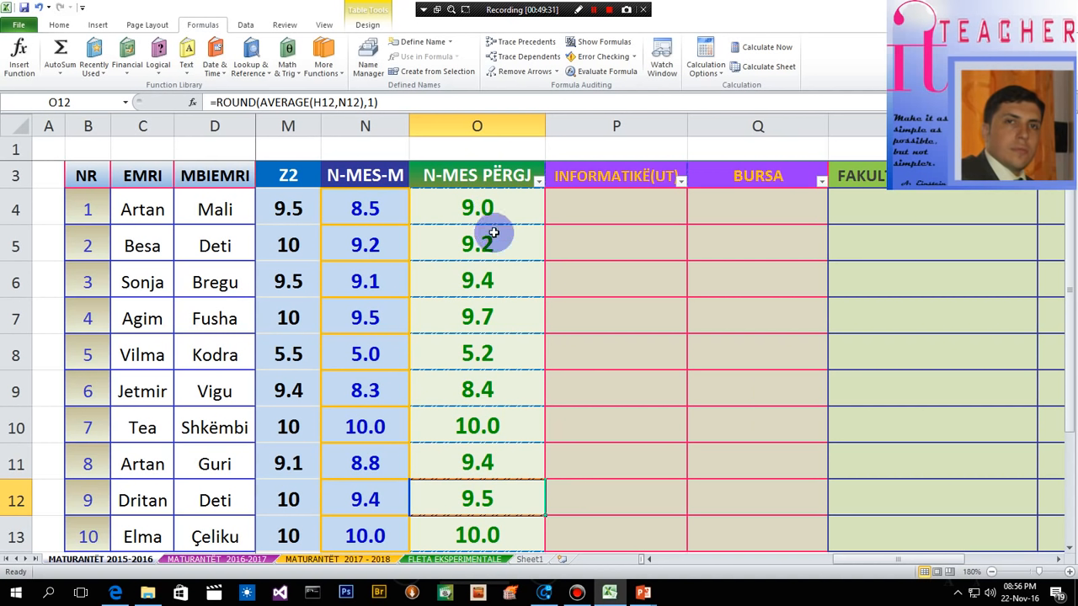
drag(489, 205, 508, 533)
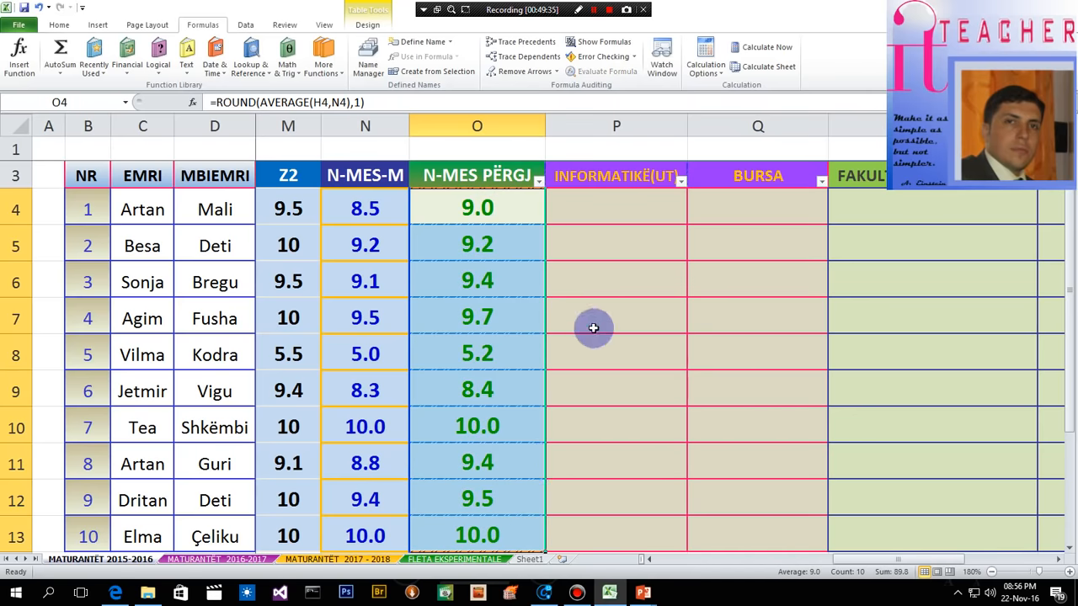
click(589, 320)
drag(590, 217, 761, 523)
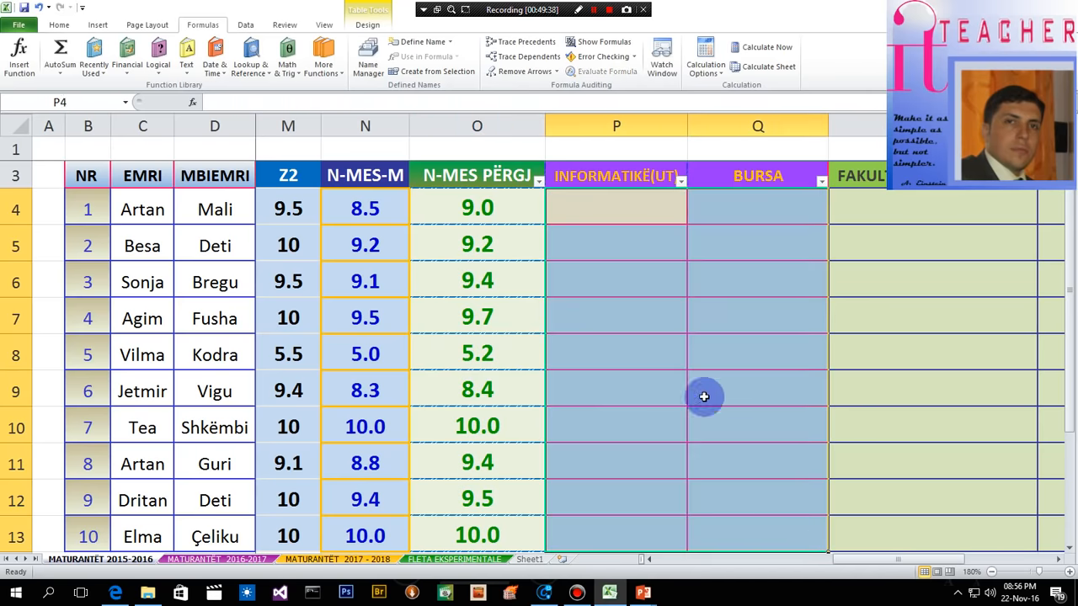
click(59, 27)
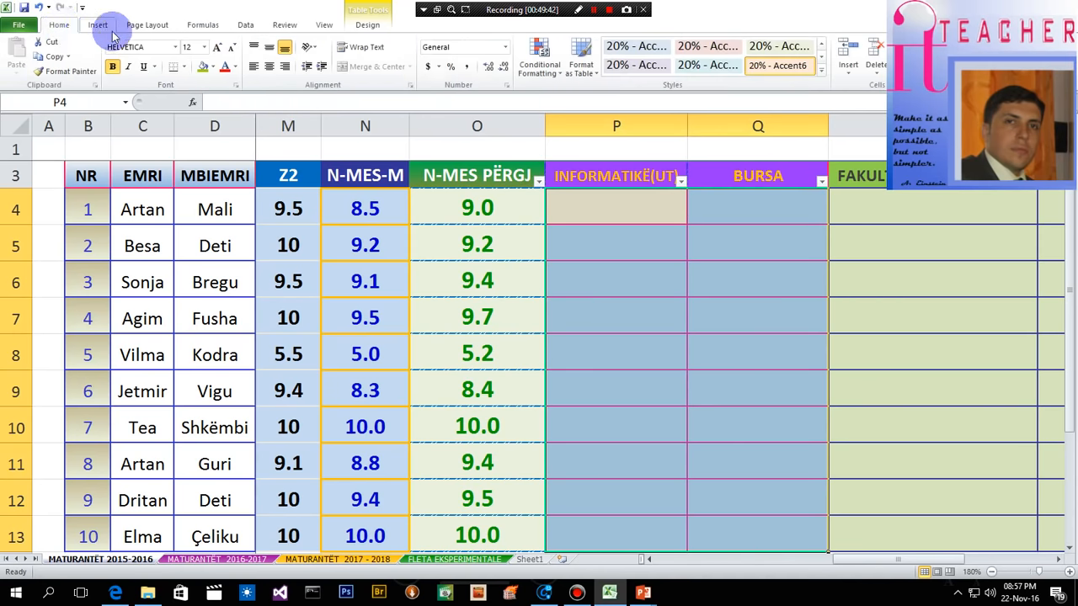
click(597, 74)
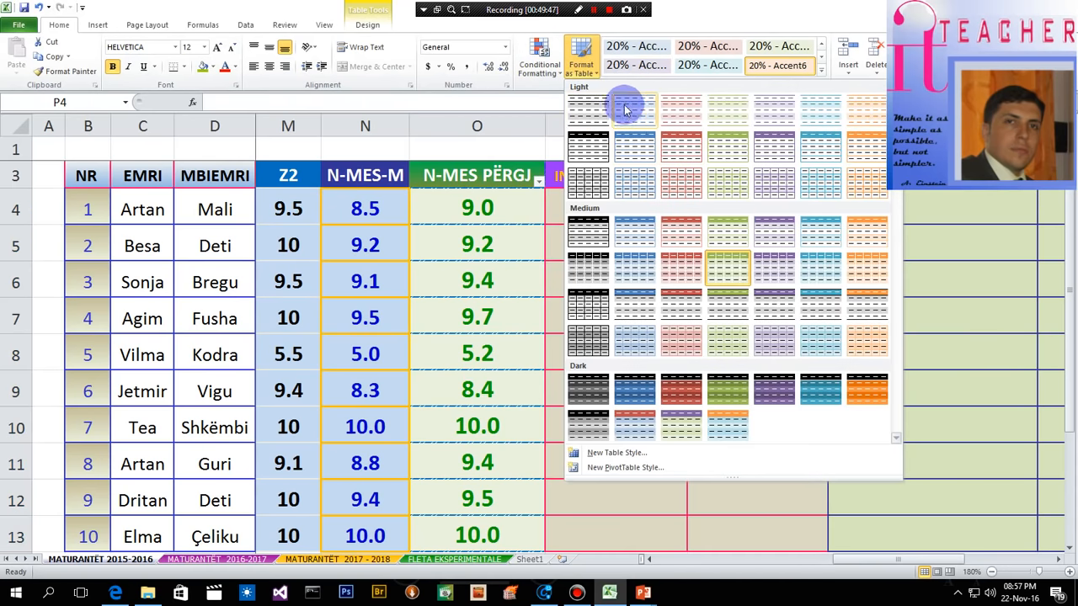
click(596, 74)
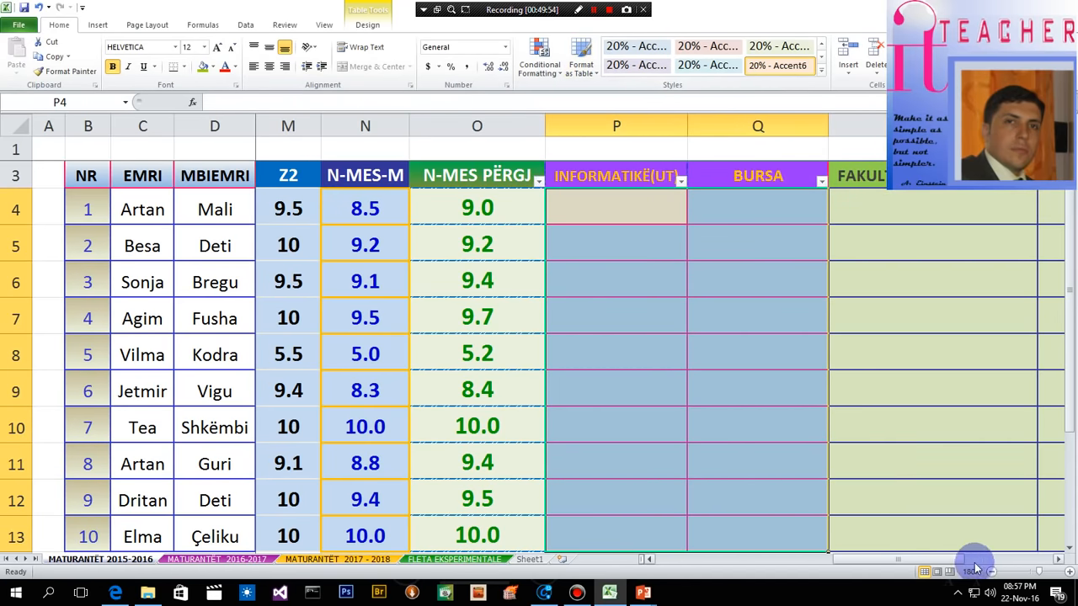
mouse_move(951, 563)
mouse_down()
mouse_move(1035, 558)
mouse_move(950, 568)
mouse_up()
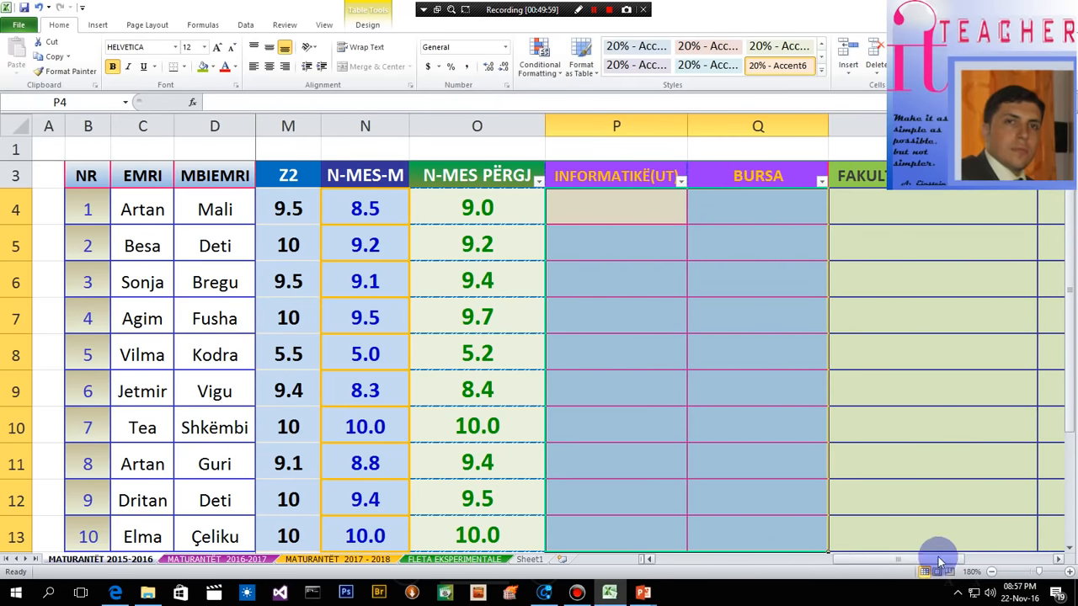
drag(867, 563, 898, 569)
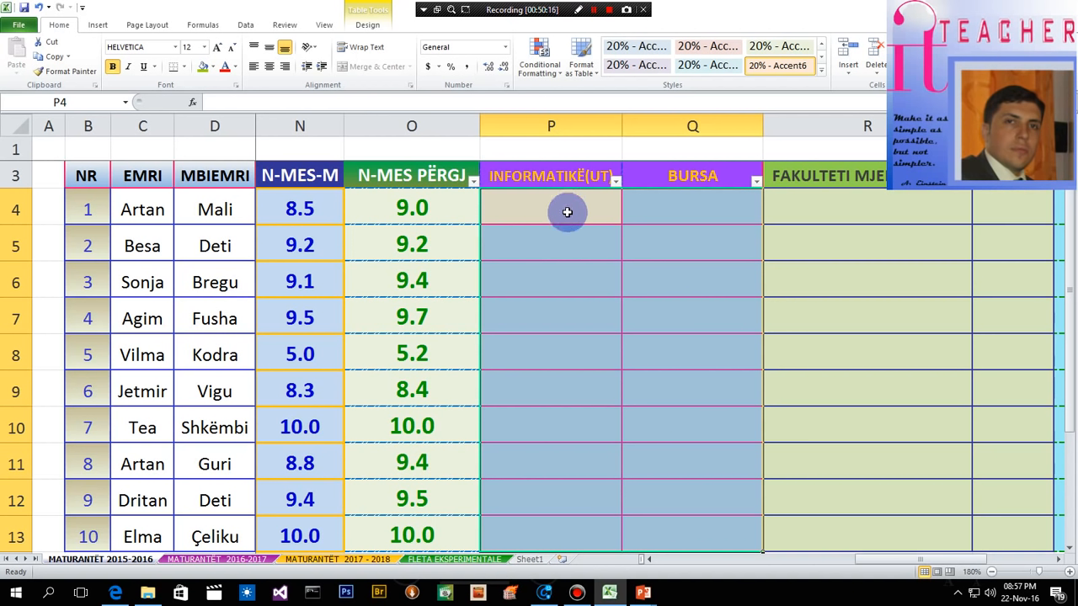
- Start an IF formula in P4, the first student row of the INFORMATIKË(UT) column
click(537, 213)
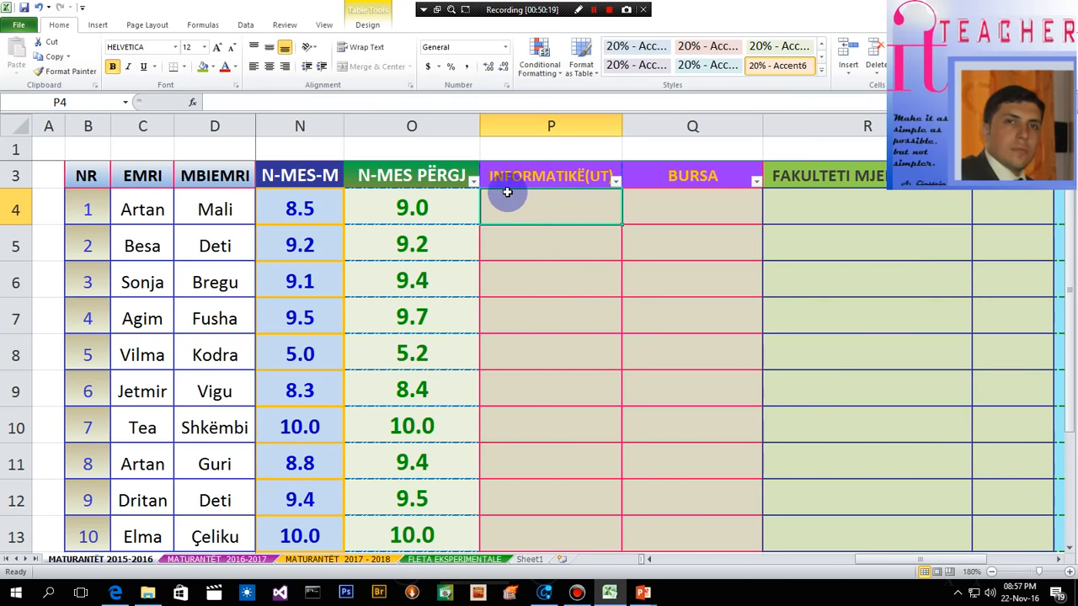
text(=)
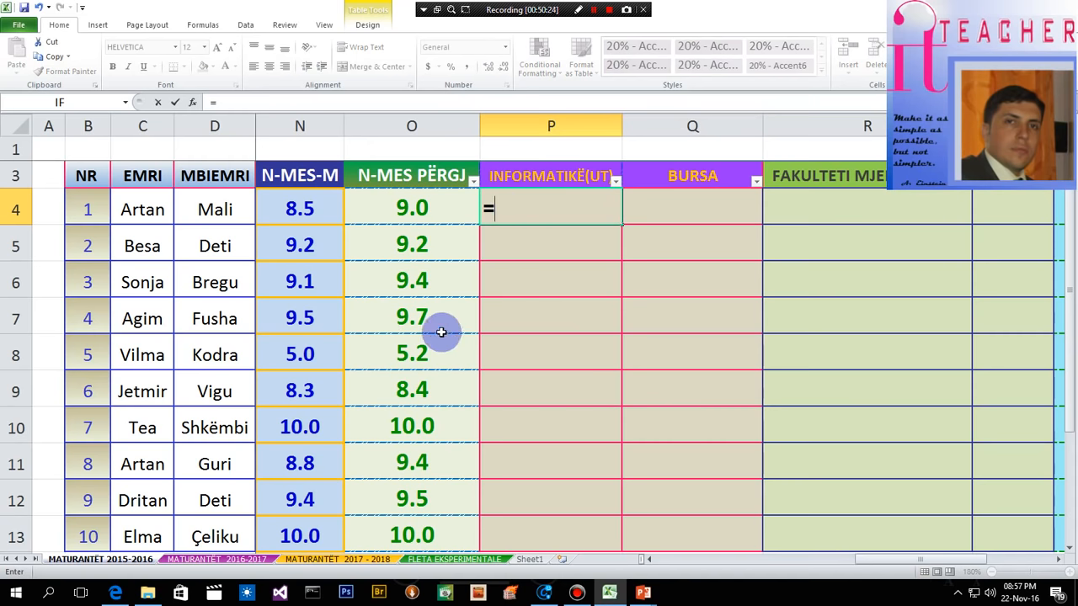
text(if)
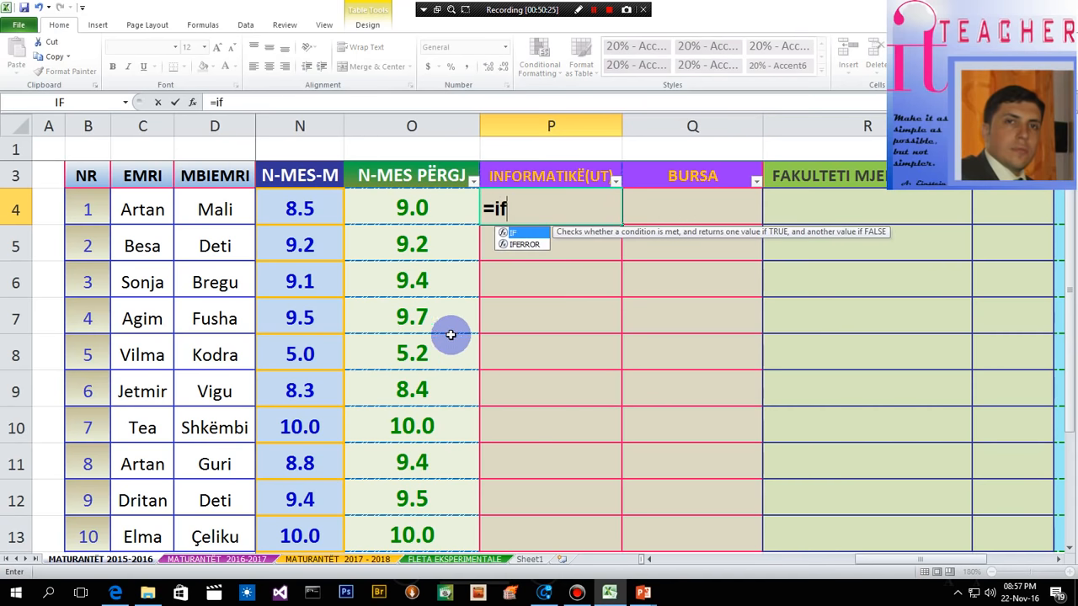
double_click(522, 237)
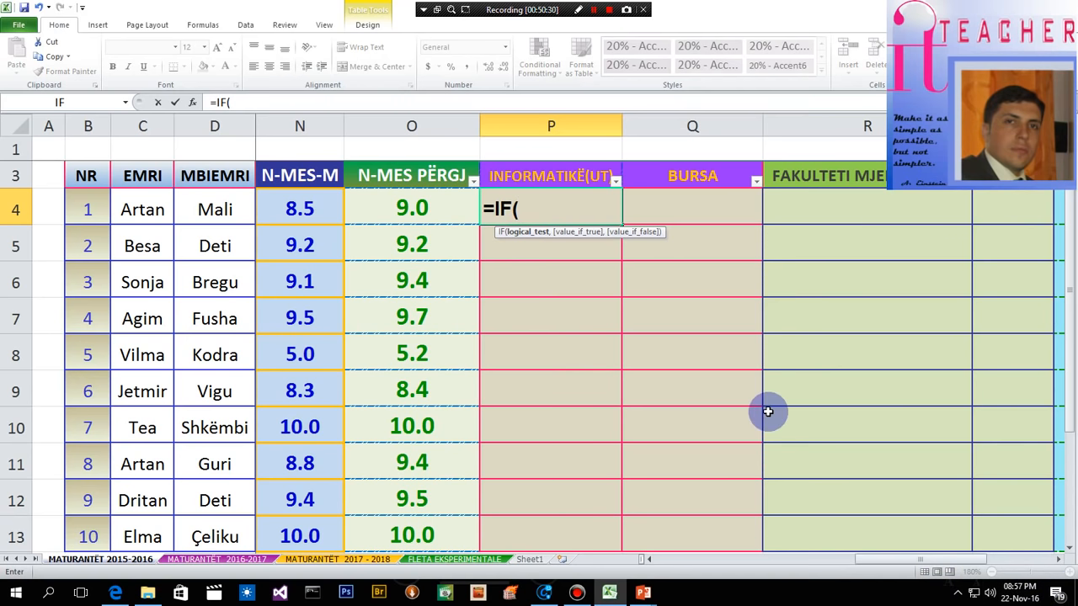
click(406, 208)
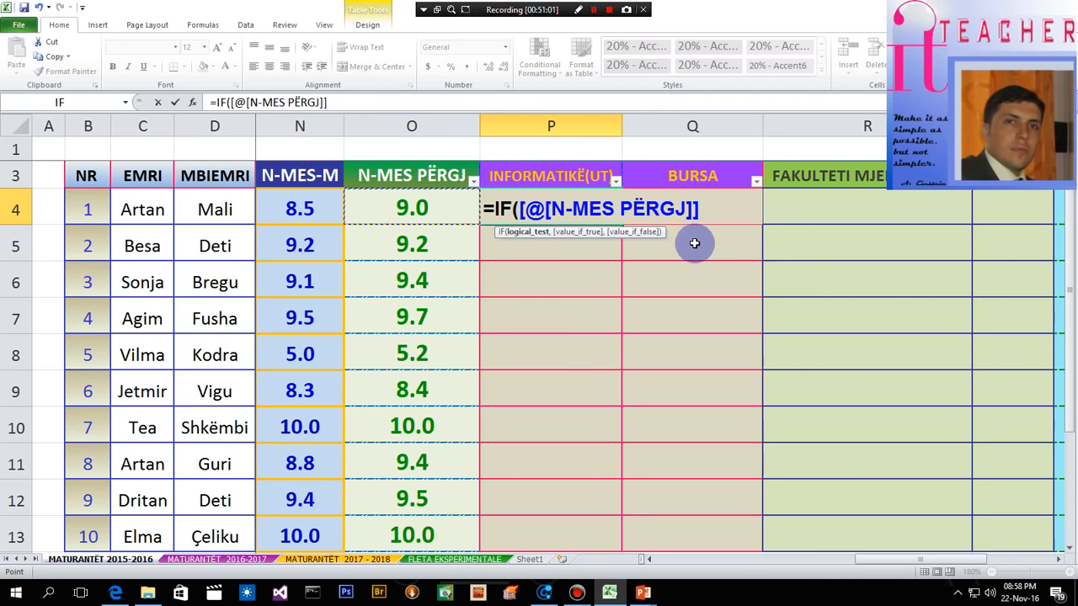
key(BackSpace)
key(BackSpace)
key(BackSpace)
key(BackSpace)
key(BackSpace)
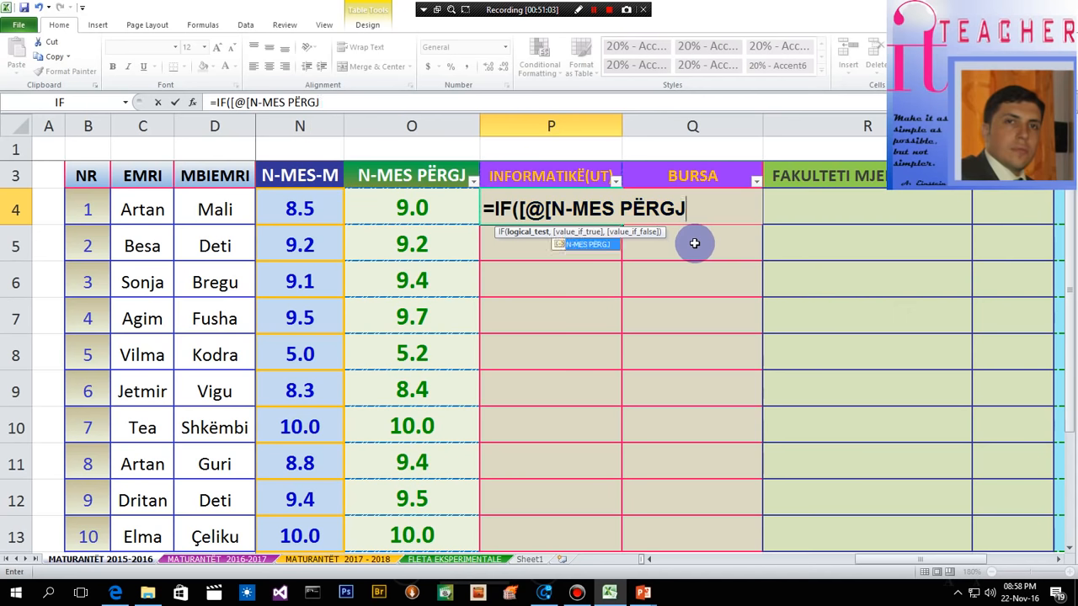
key(BackSpace)
key(BackSpace)
key(BackSpace)
key(BackSpace)
key(BackSpace)
key(BackSpace)
key(BackSpace)
key(BackSpace)
key(BackSpace)
key(BackSpace)
key(BackSpace)
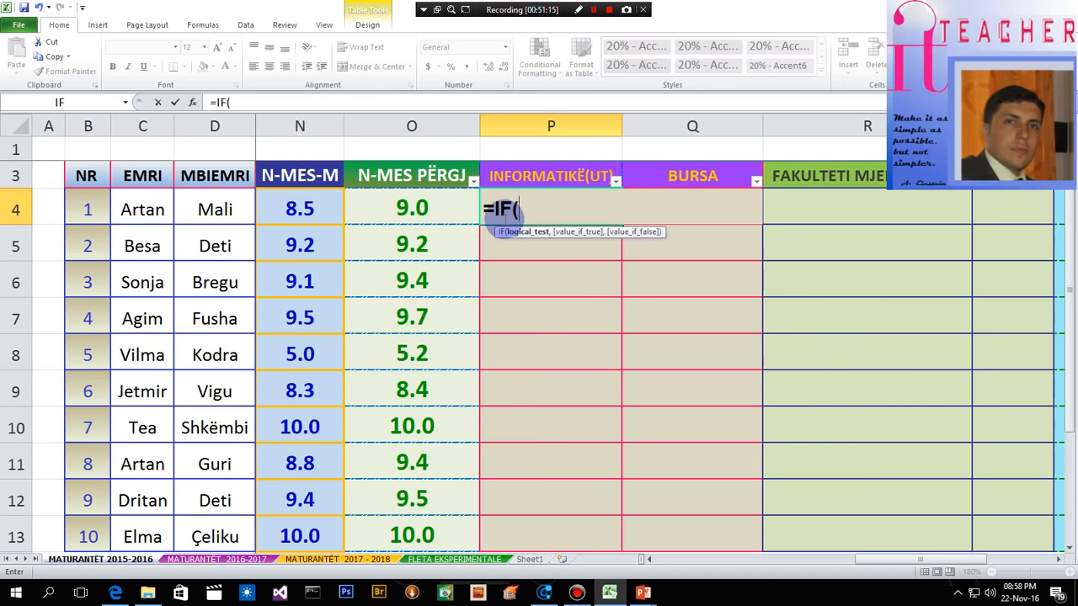
- Set the logical test of the P4 IF formula to O4>=9.2
text(O4>=9.2)
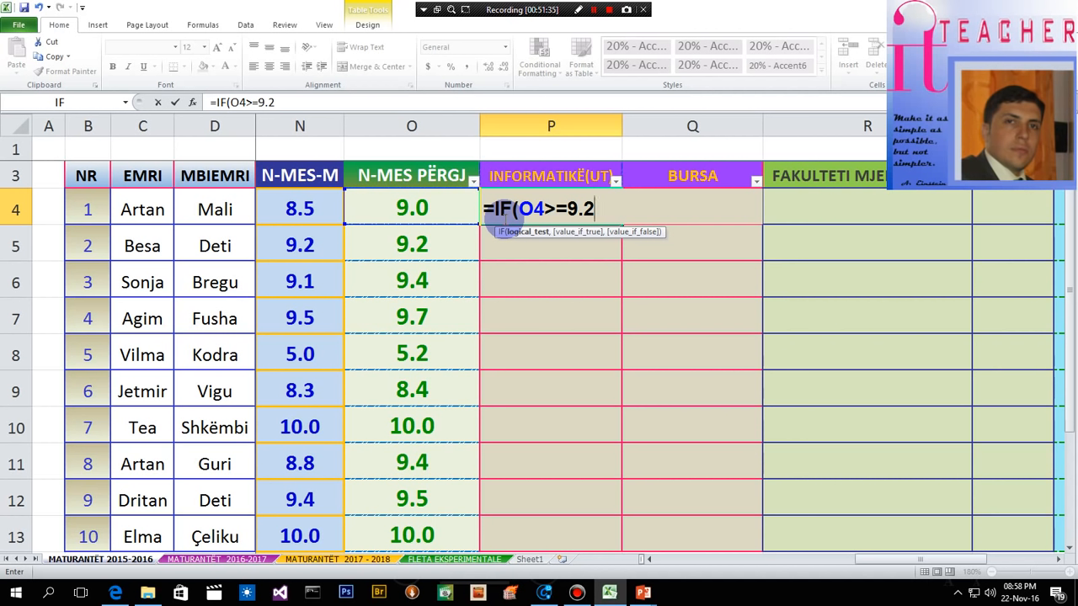
text(,"P)
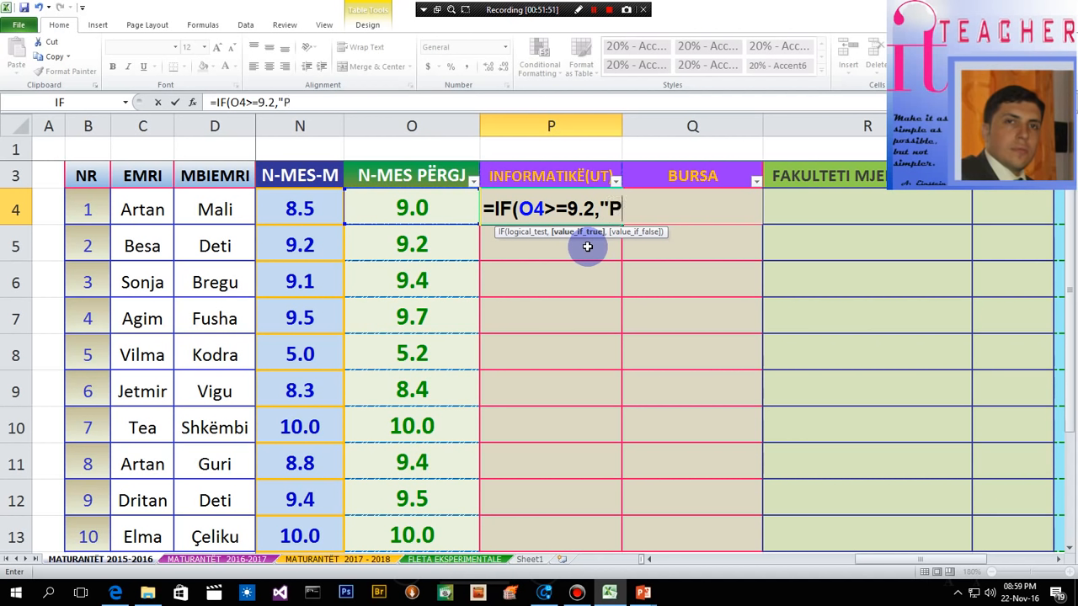
- Complete the P4 IF formula with "Pranohet" as the true result and "Nuk pranohet" as the false result, correcting the closing quotation mark
text(ranohet)
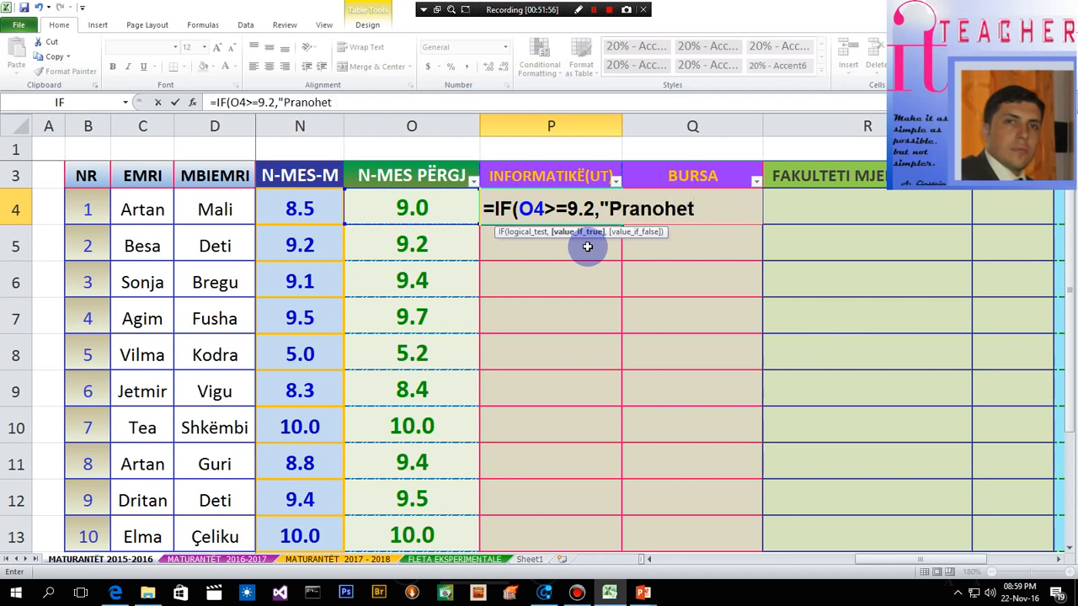
text(",)
text("Nuk pranohet)
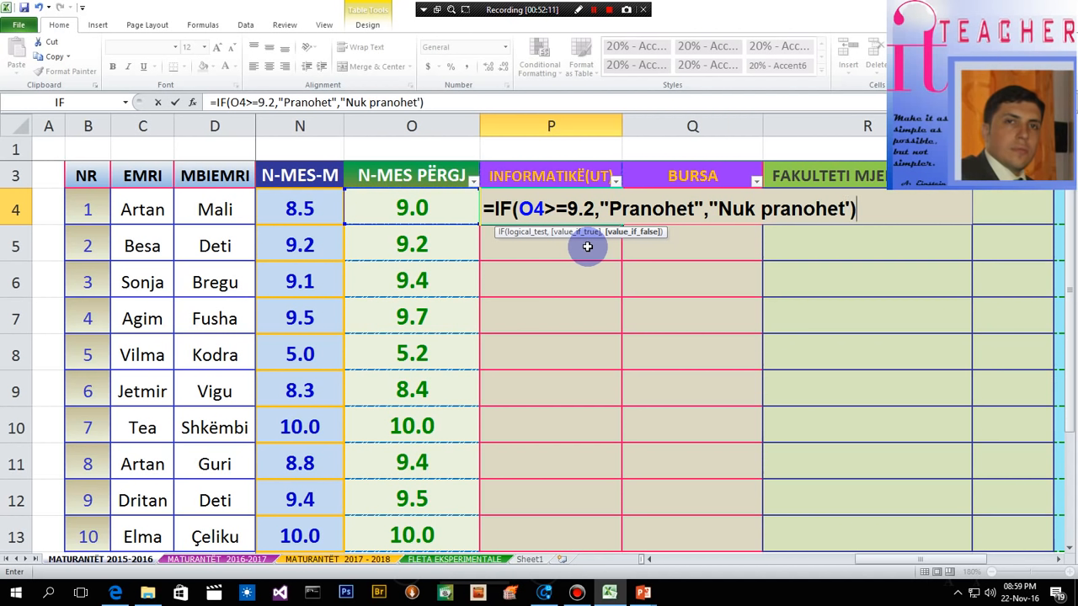
key(Return)
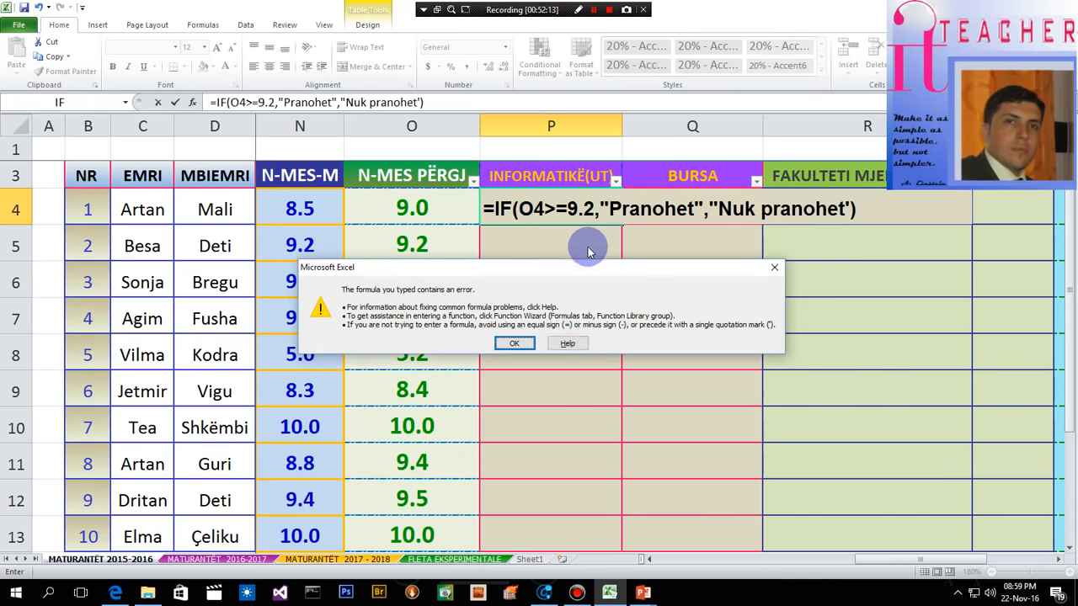
click(500, 341)
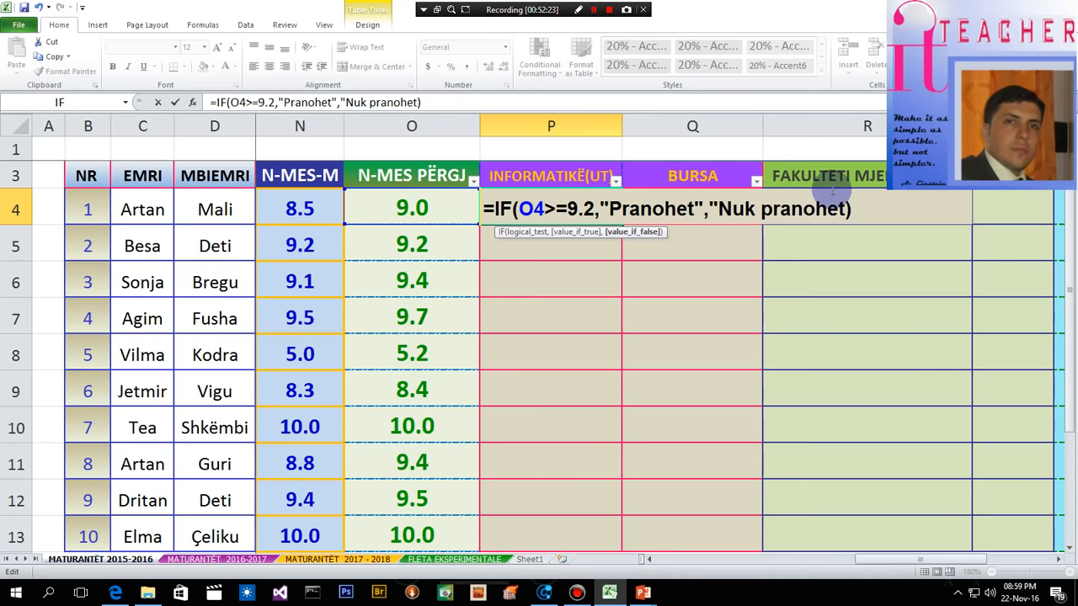
key(Return)
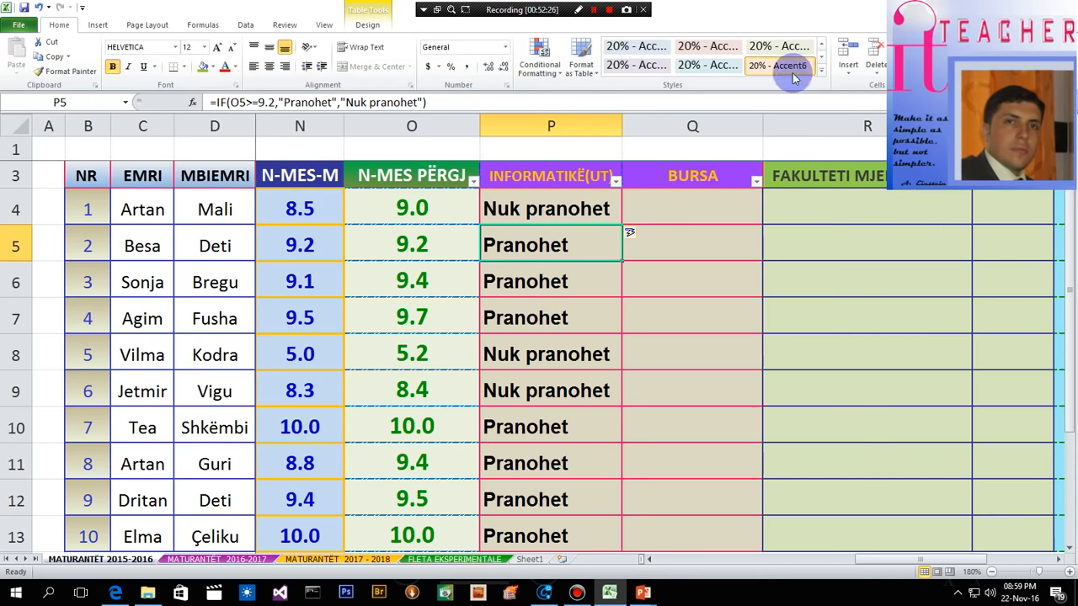
- Examine the admission results in the INFORMATIKË(UT) column from row 4 to row 13 against the N-MES PËRGJ averages
scroll(546, 320, down, 1)
scroll(545, 320, down, 2)
scroll(550, 342, up, 3)
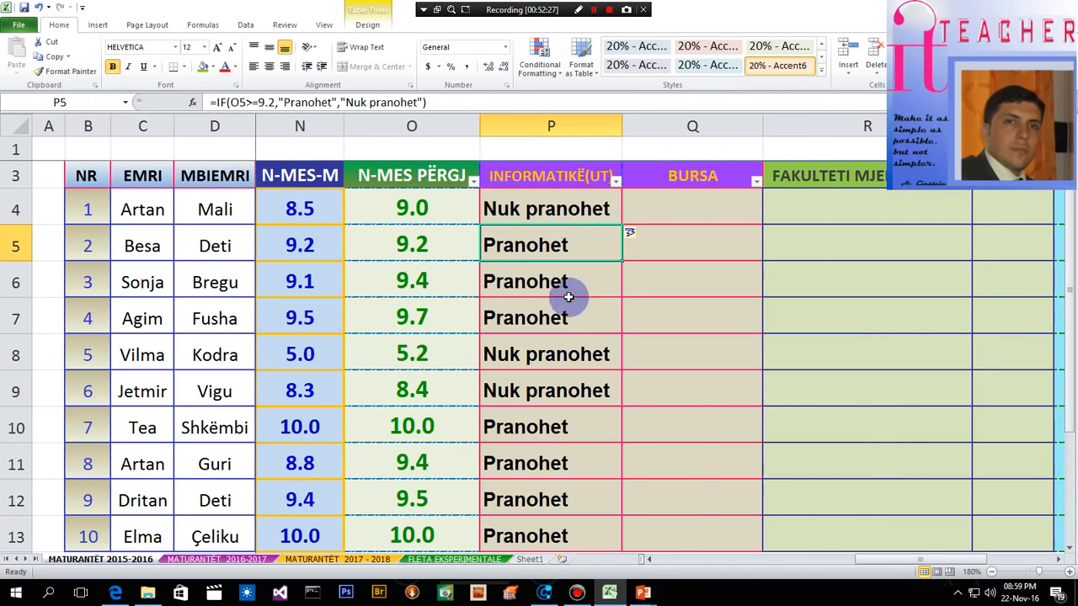
scroll(546, 311, down, 1)
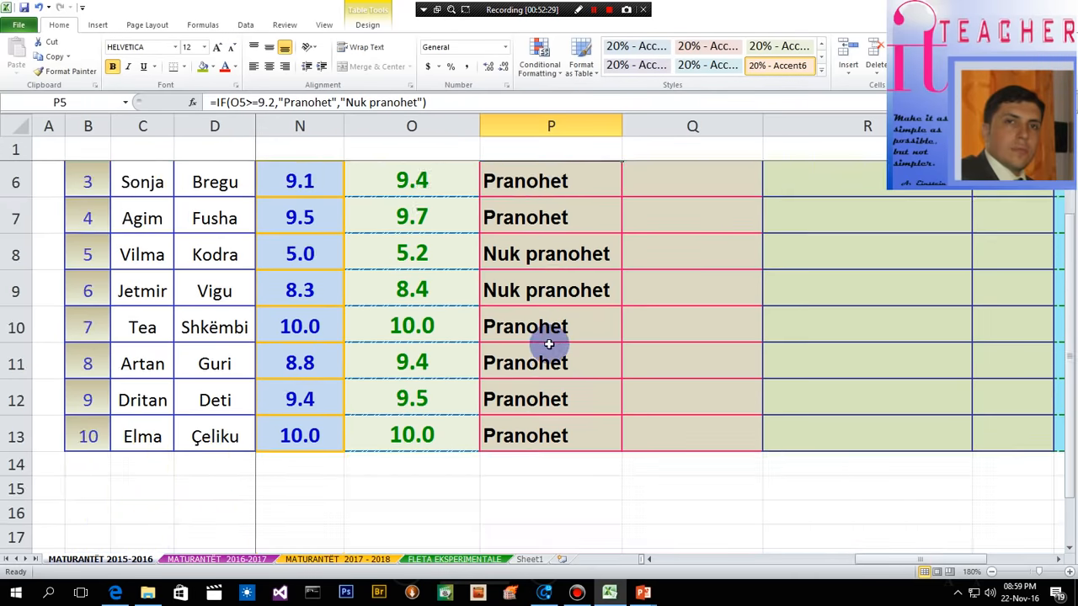
scroll(548, 343, up, 2)
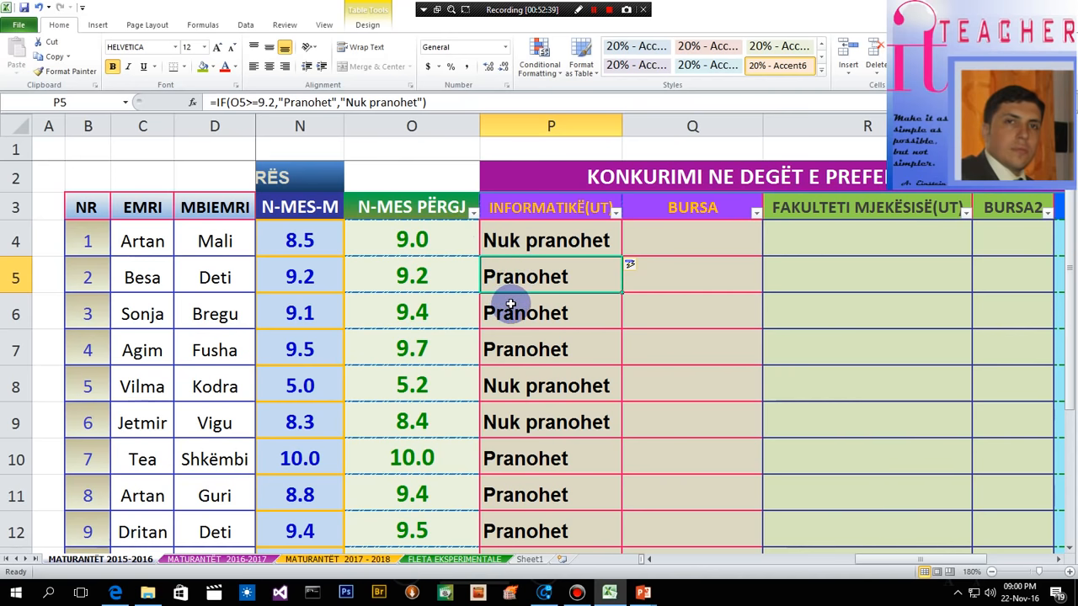
scroll(493, 320, down, 2)
scroll(494, 312, up, 2)
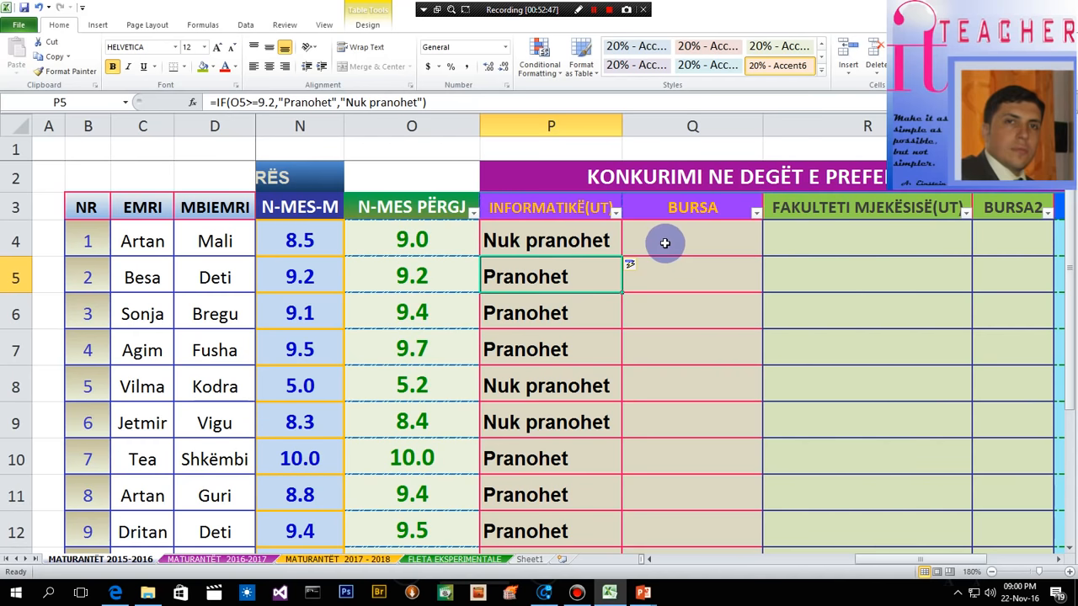
- With Q4 under BURSA selected, check the IF example on slide 8 of the PowerPoint slide show and return to Excel
click(662, 246)
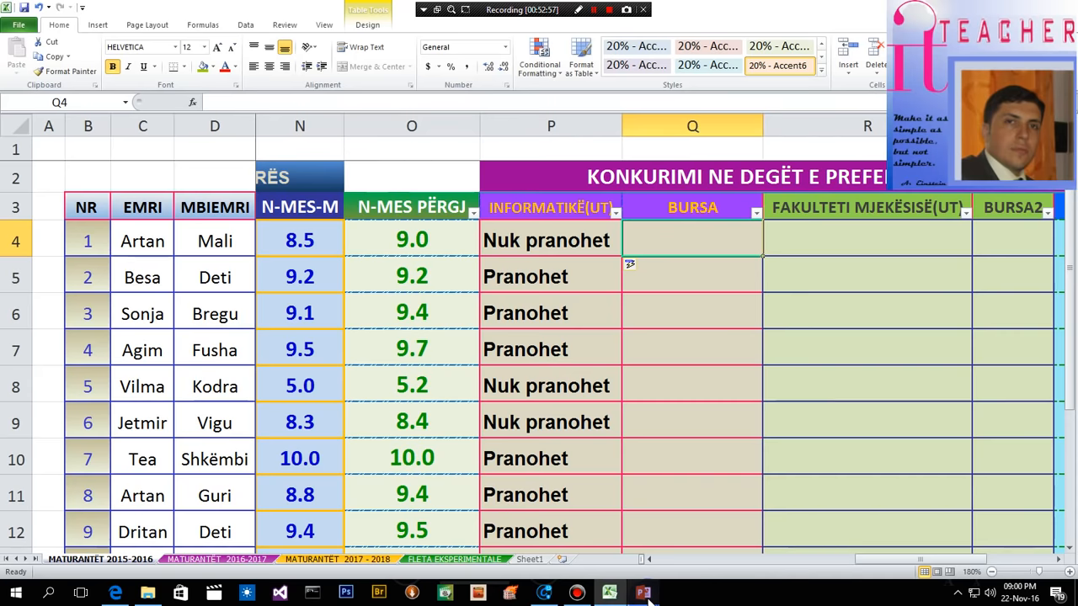
mouse_move(647, 597)
click(703, 527)
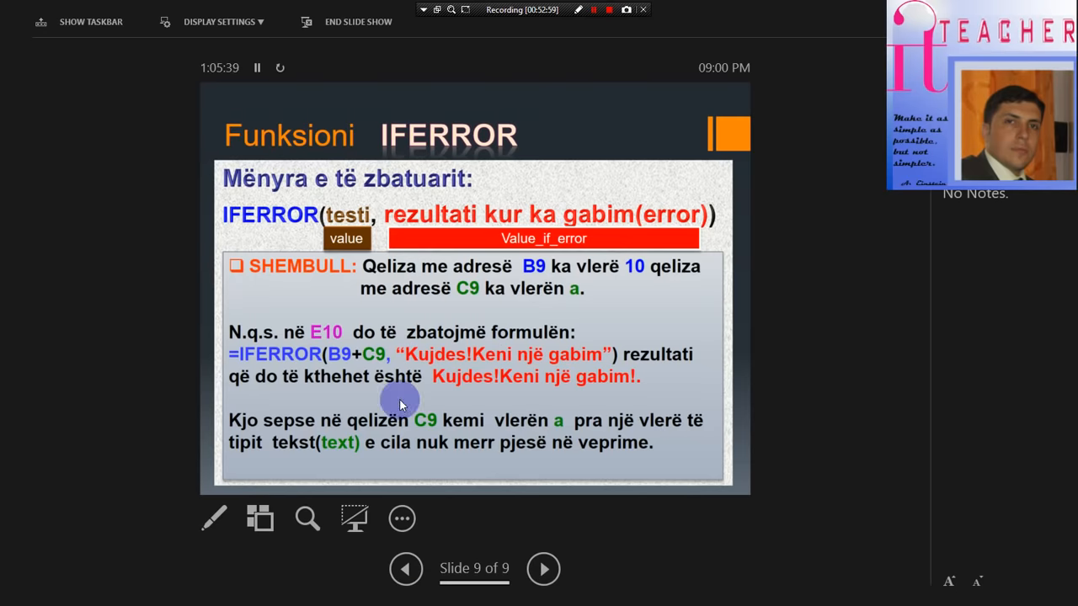
click(412, 562)
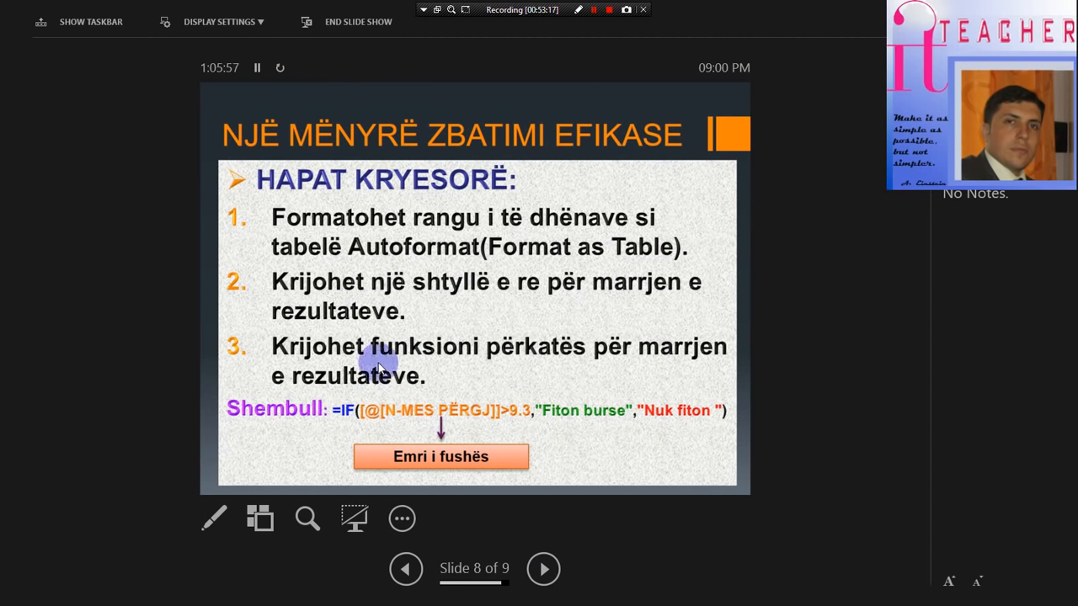
click(72, 23)
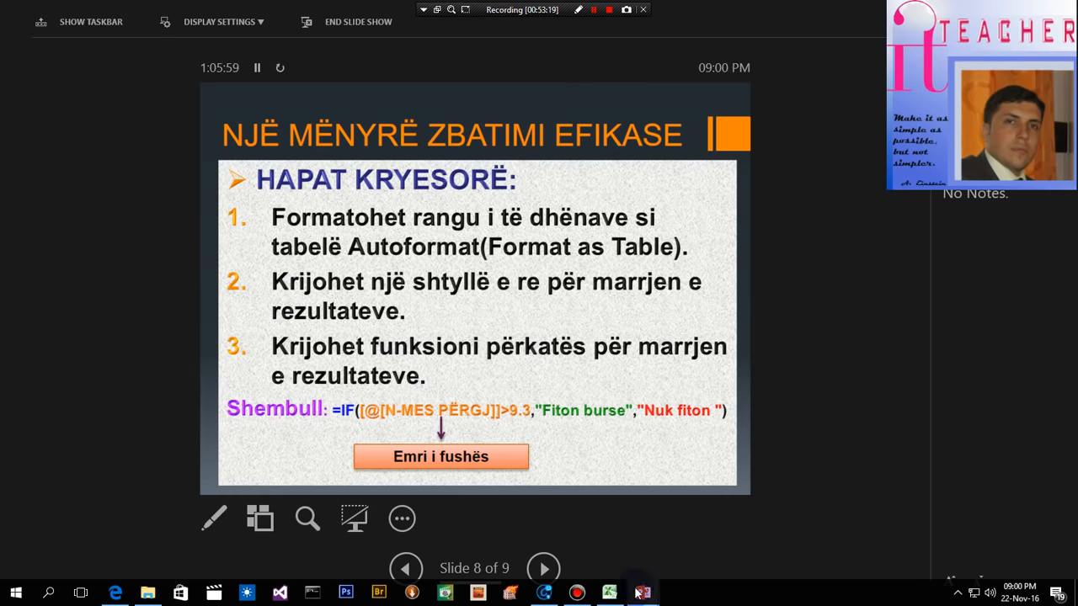
mouse_move(603, 596)
mouse_move(642, 596)
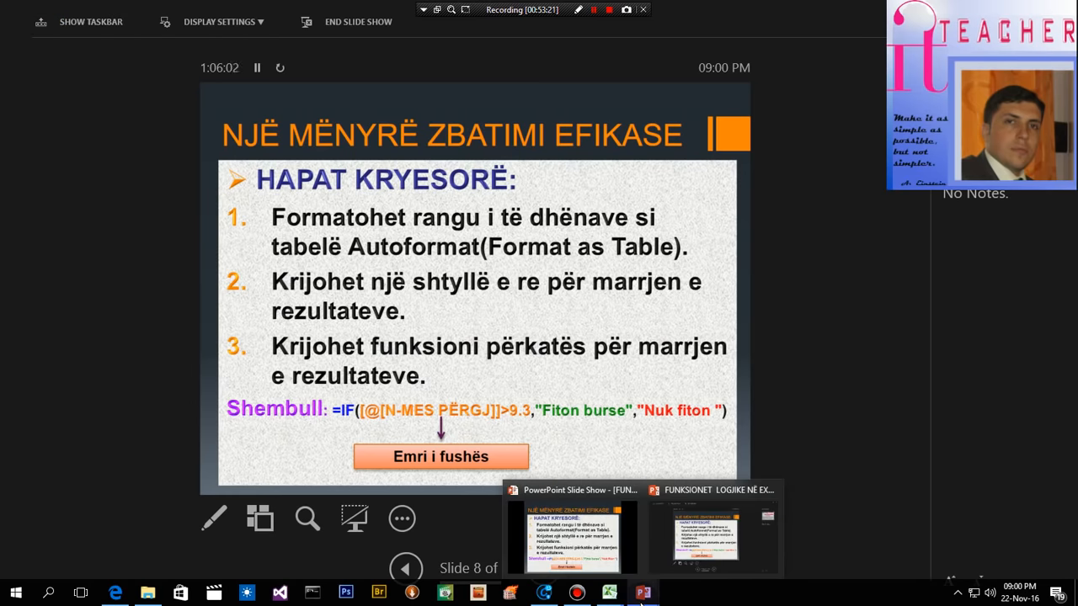
click(609, 592)
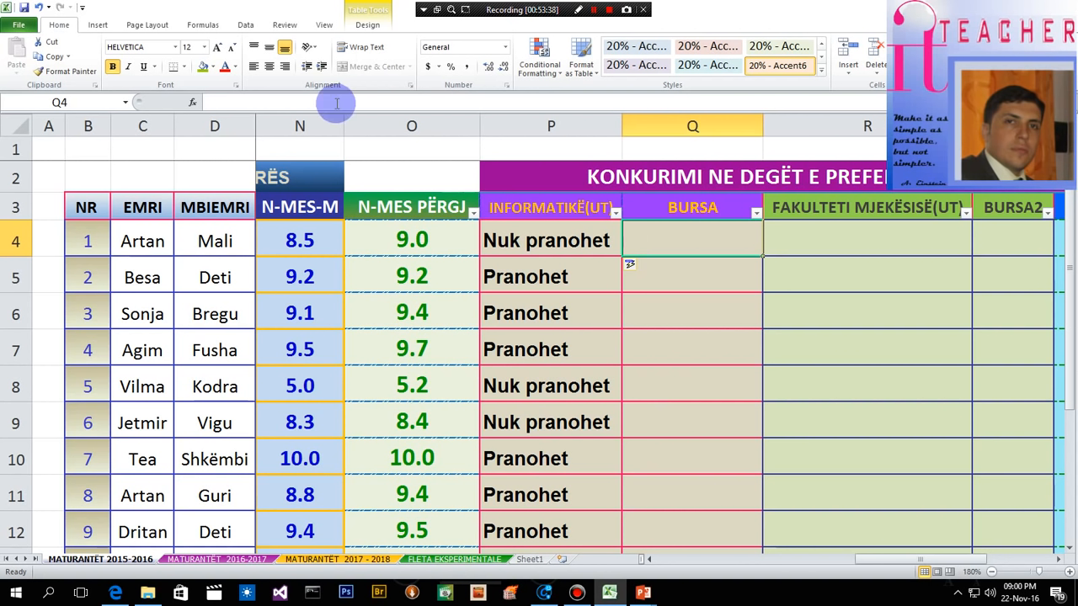
- Insert the logical IF function in Q4 under BURSA and reference the row's N-MES PËRGJ average in its logical test
click(203, 26)
click(158, 65)
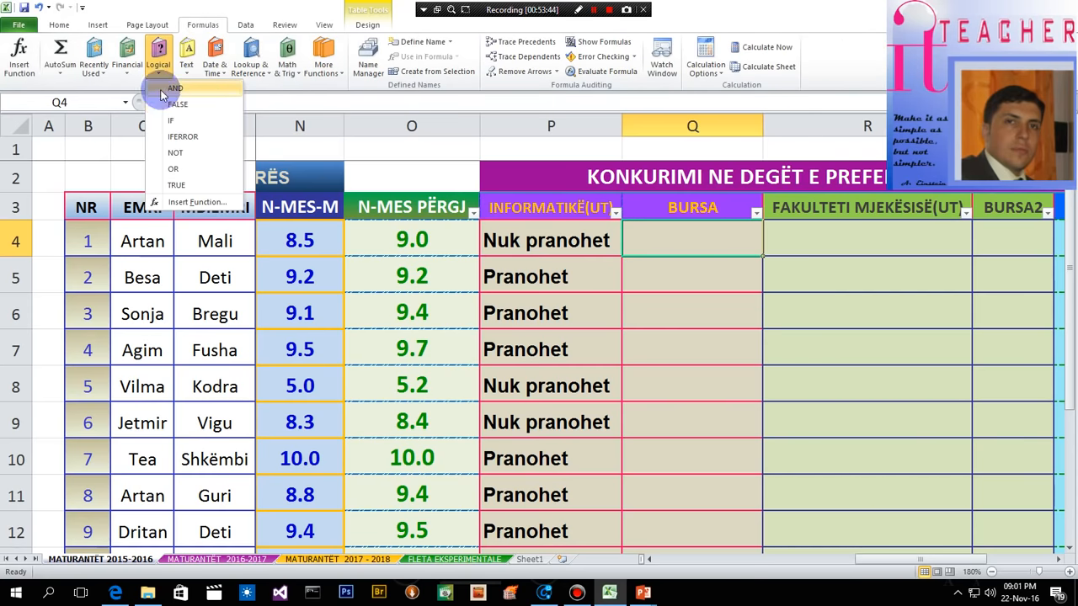
click(180, 128)
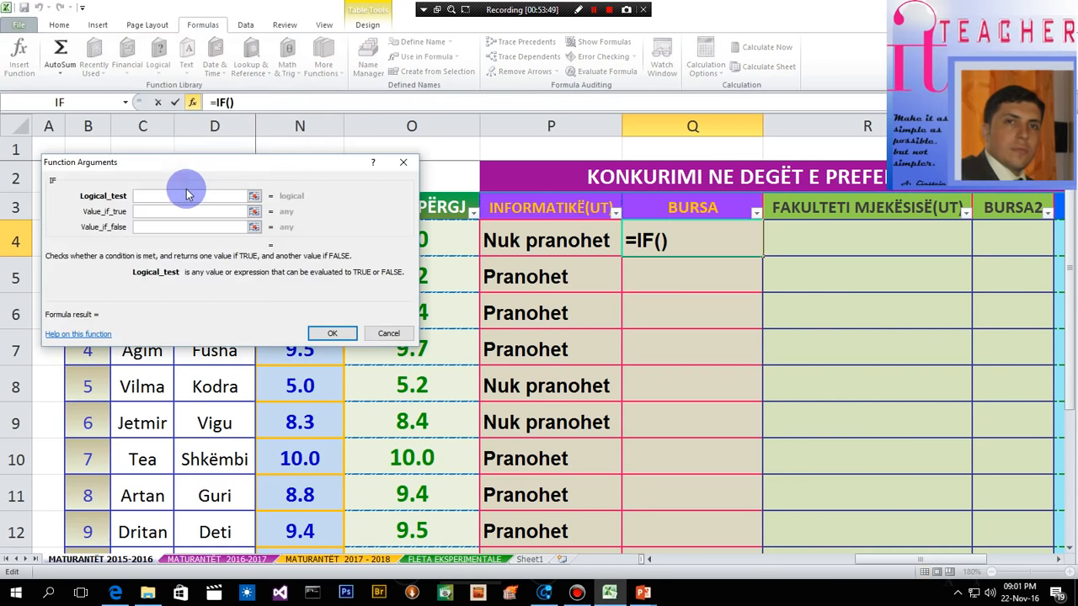
drag(246, 163, 339, 217)
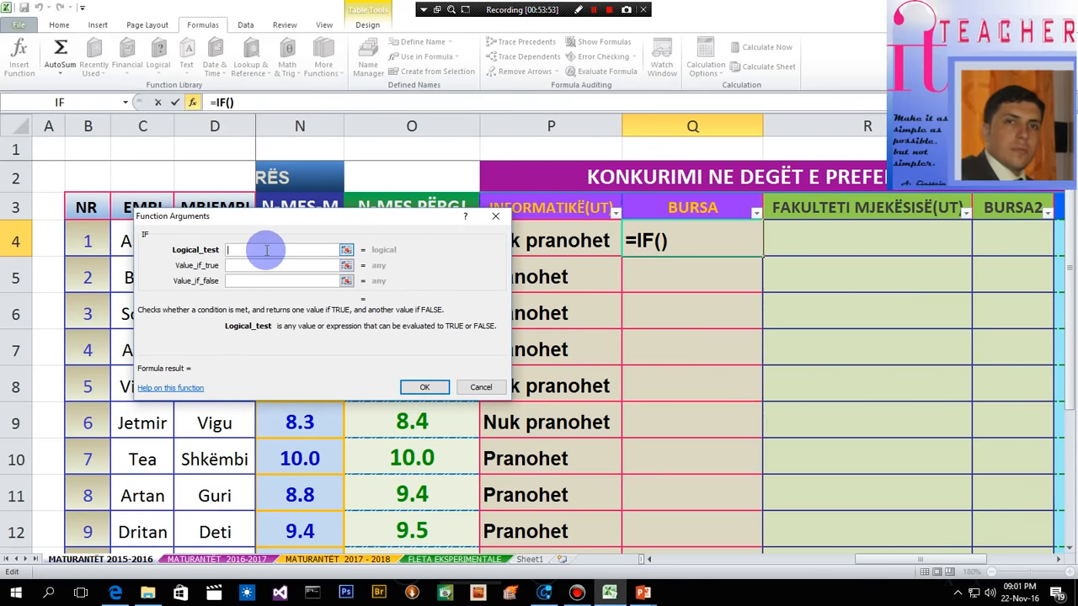
drag(361, 220, 327, 352)
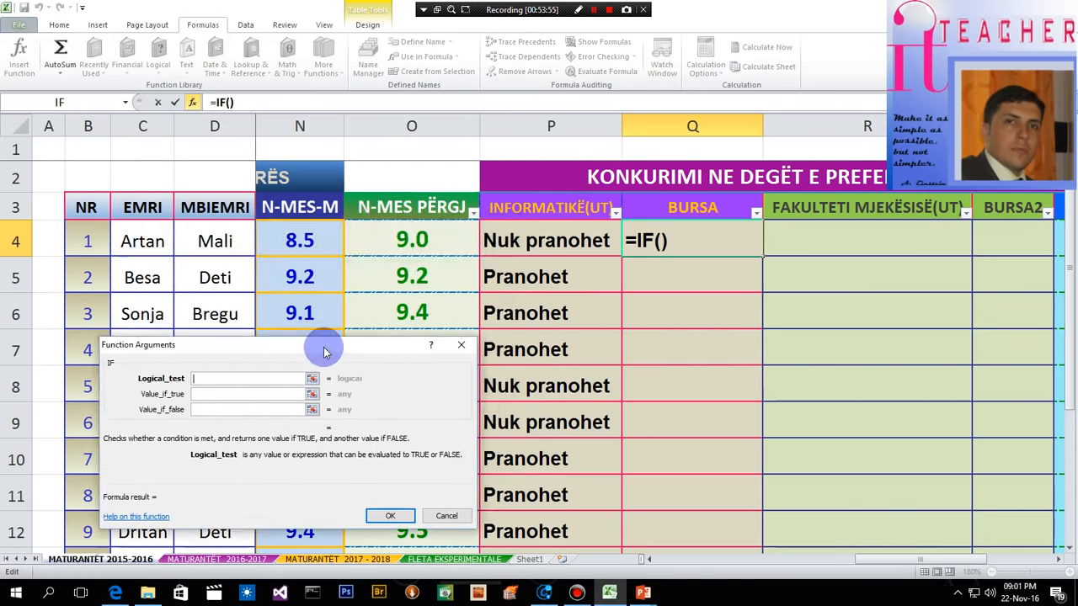
click(397, 240)
drag(348, 352, 354, 221)
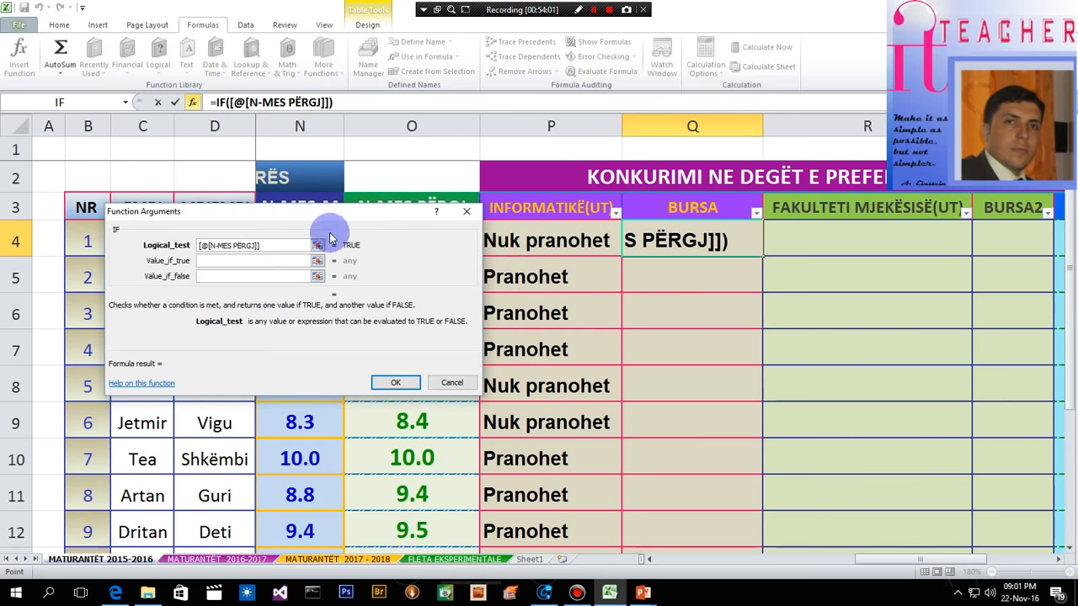
- Complete the logical test of the Q4 IF function as [@[N-MES PËRGJ]]=10
click(264, 245)
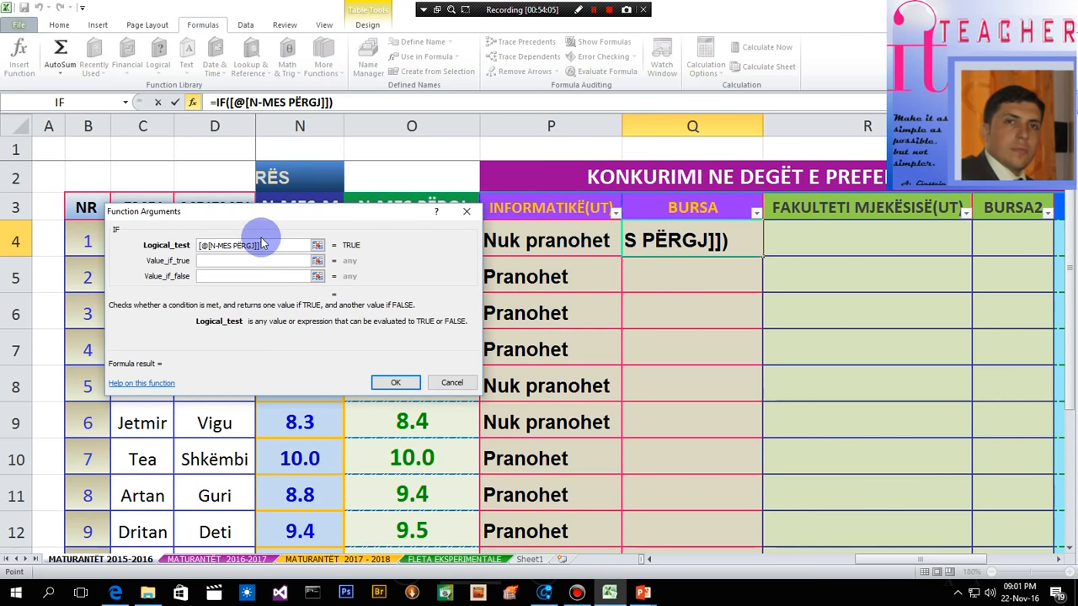
text(>)
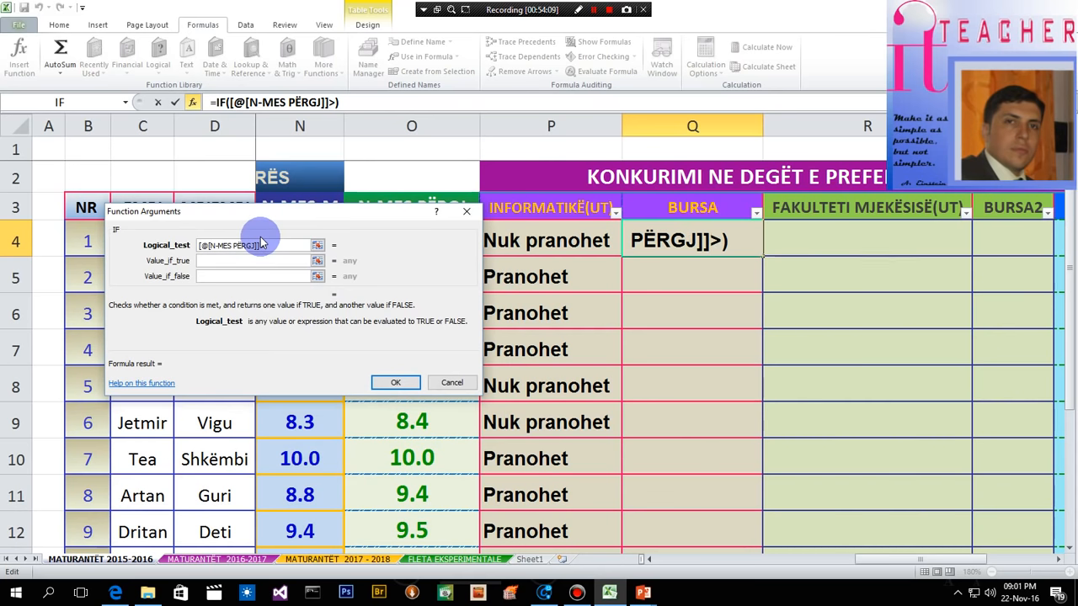
click(268, 245)
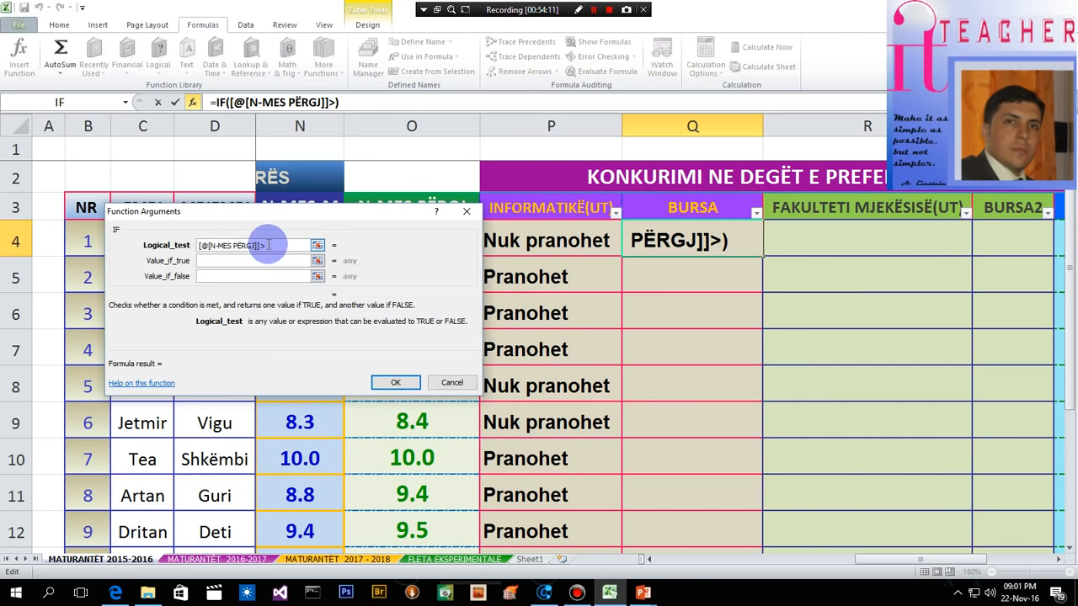
key(BackSpace)
text(=10)
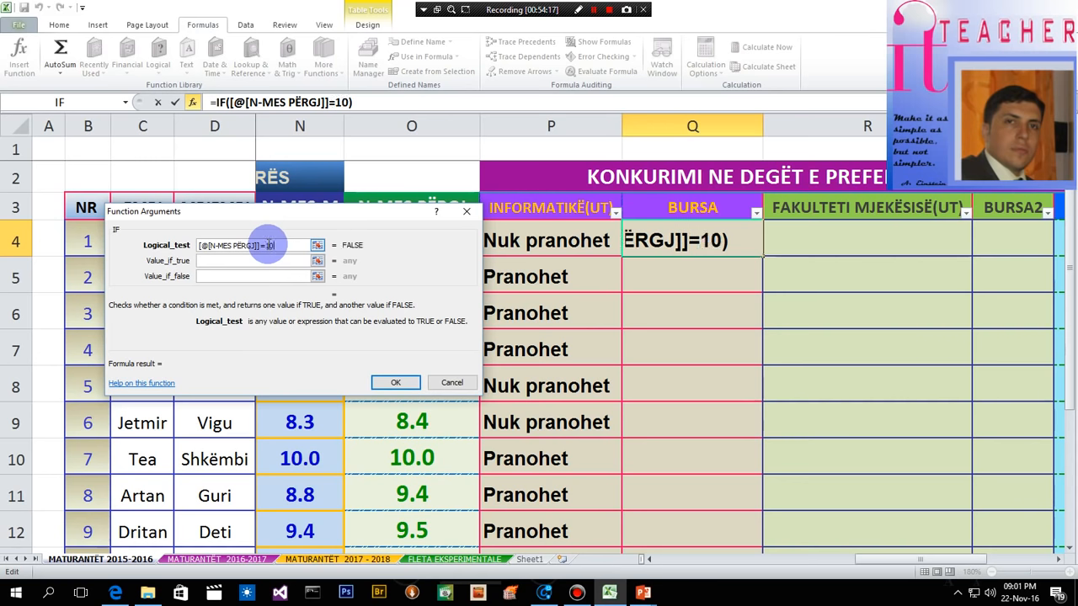
- Set the value if true of the Q4 IF function to "Fiton burtse"
click(225, 261)
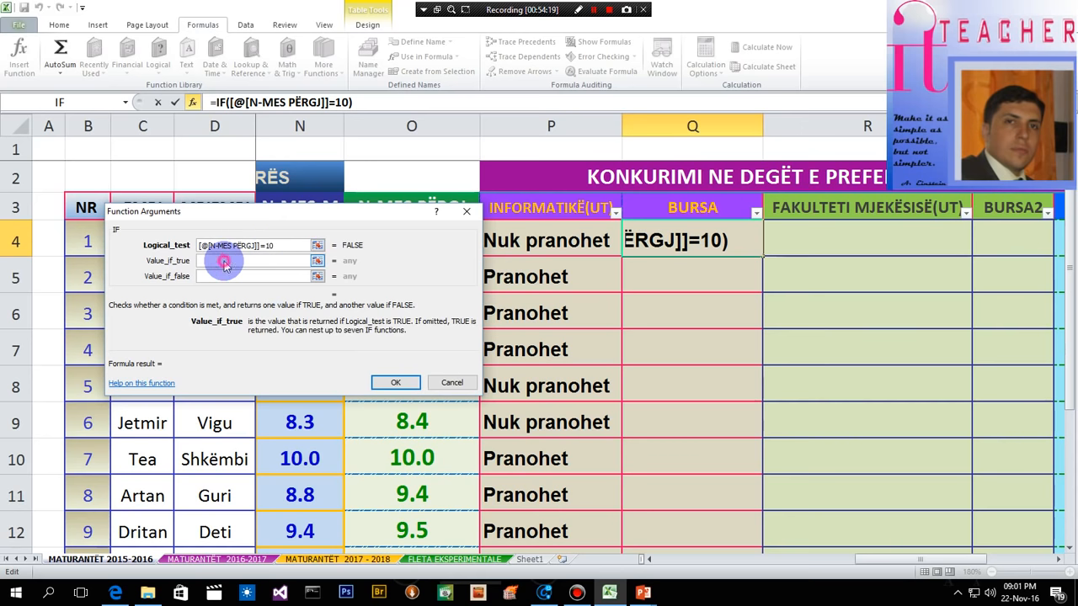
text(Fiton)
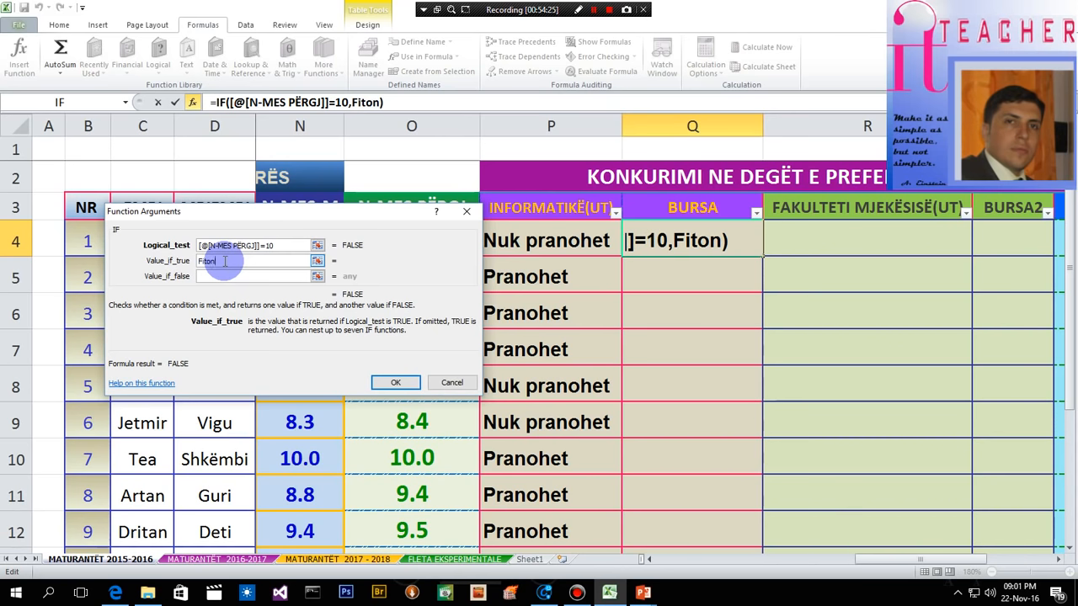
text(burtse)
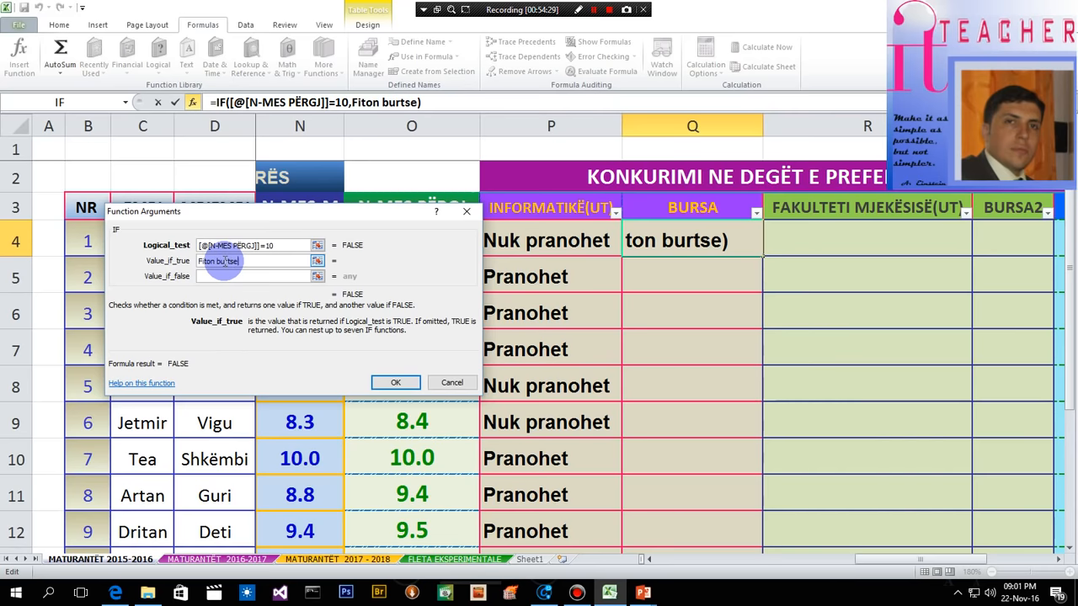
- Set the value if false of the Q4 IF function to "Nuk fiton" and confirm the formula for the BURSA column
click(212, 277)
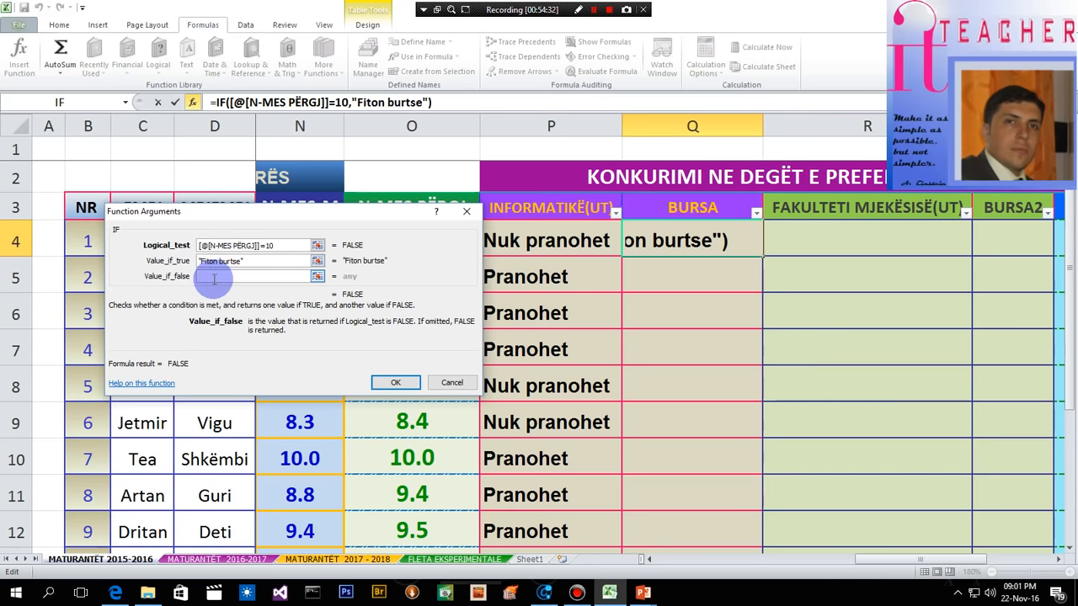
text(F)
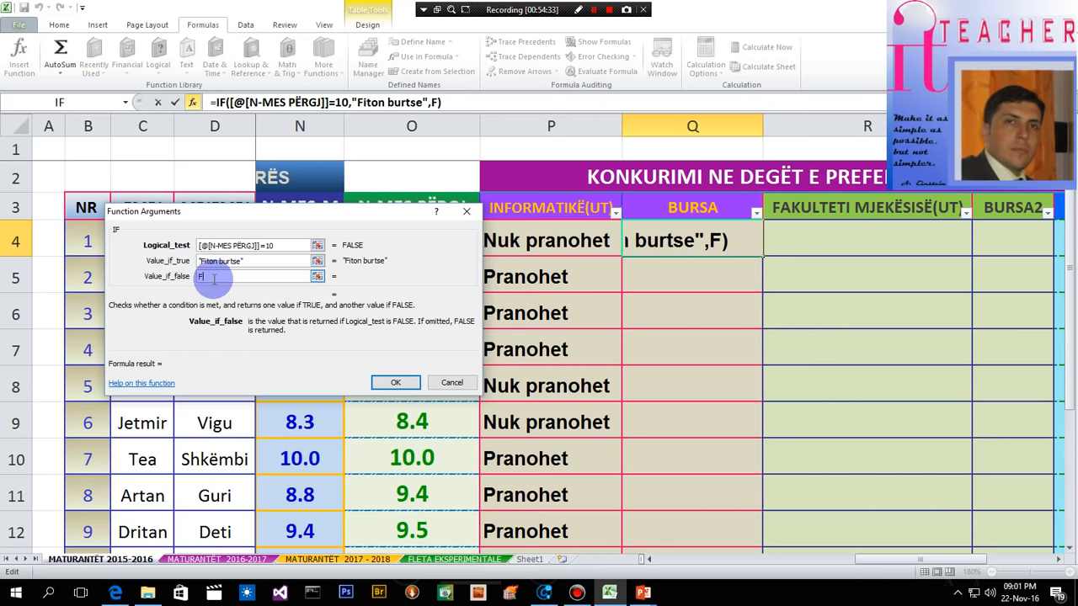
text(it)
key(BackSpace)
key(BackSpace)
key(BackSpace)
text(Nuk)
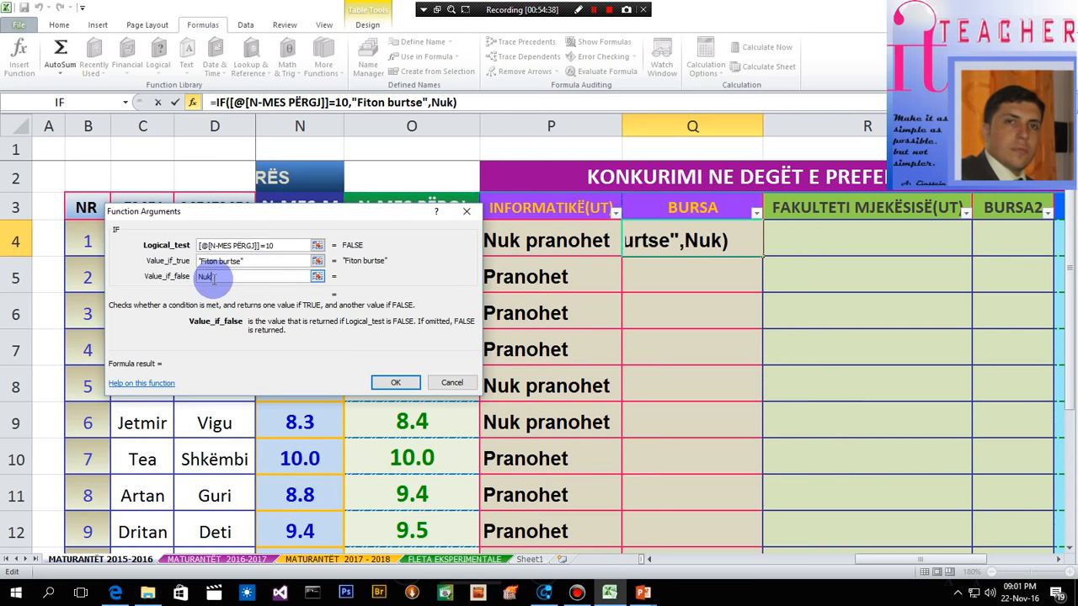
text( fiton)
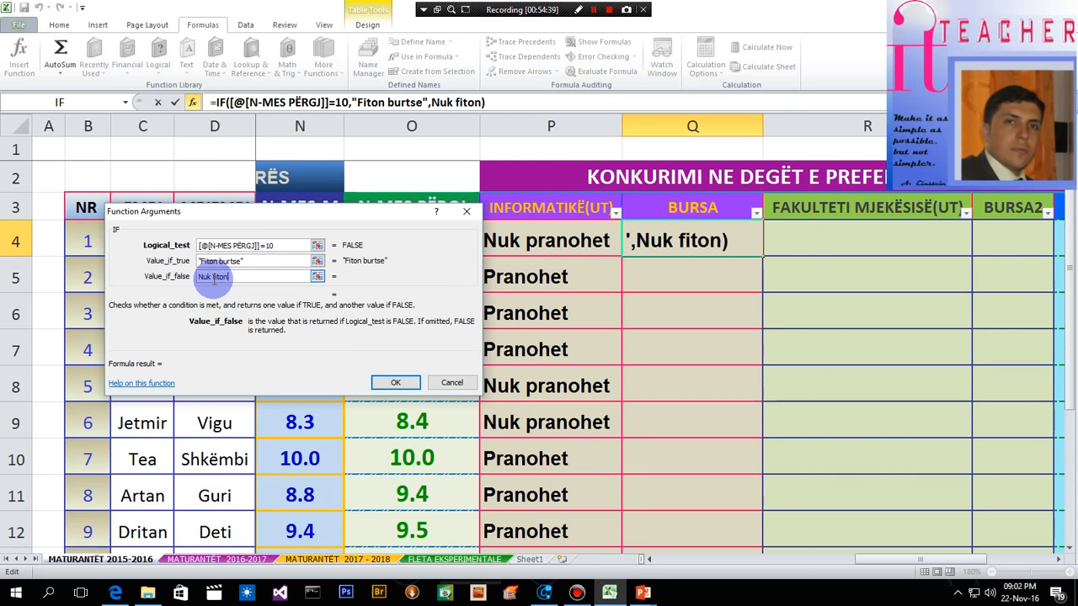
click(397, 383)
- Check the BURSA results against the N-MES PËRGJ averages and inspect the ROUND formula in O10
scroll(670, 320, down, 2)
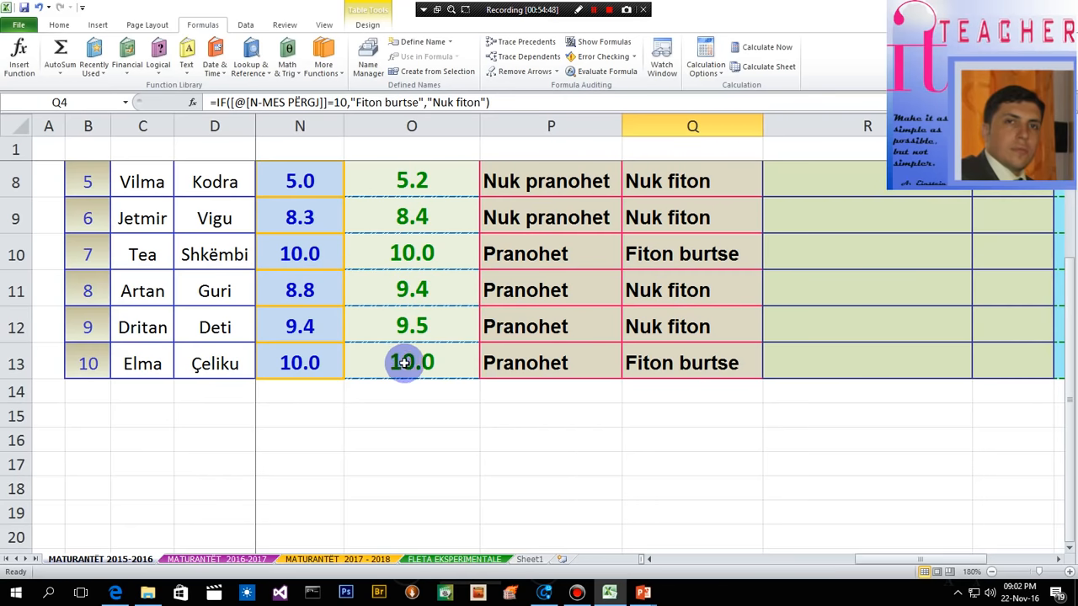
click(394, 253)
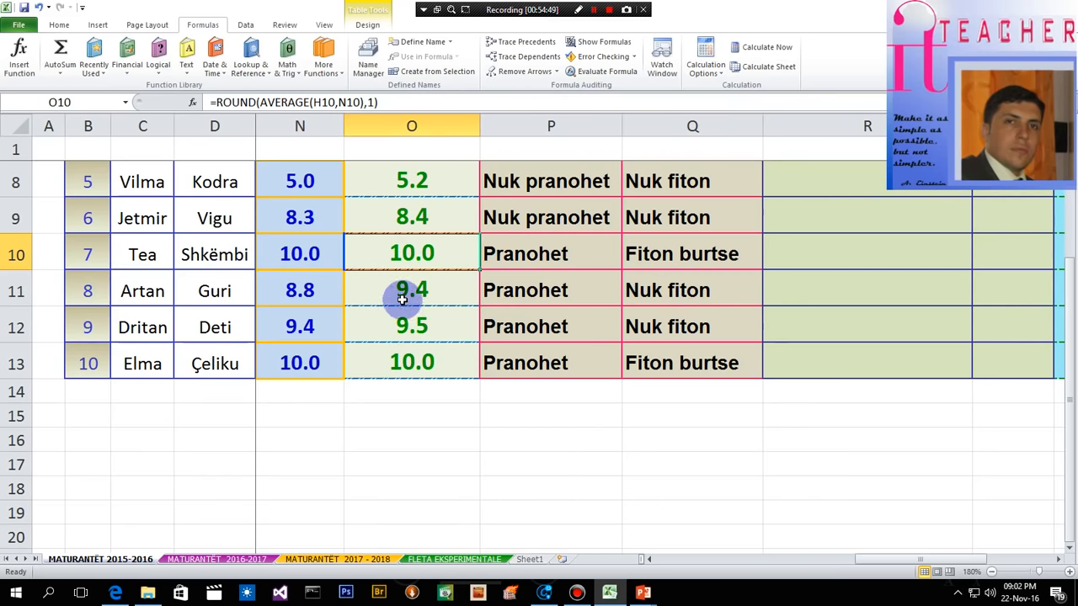
scroll(404, 302, up, 1)
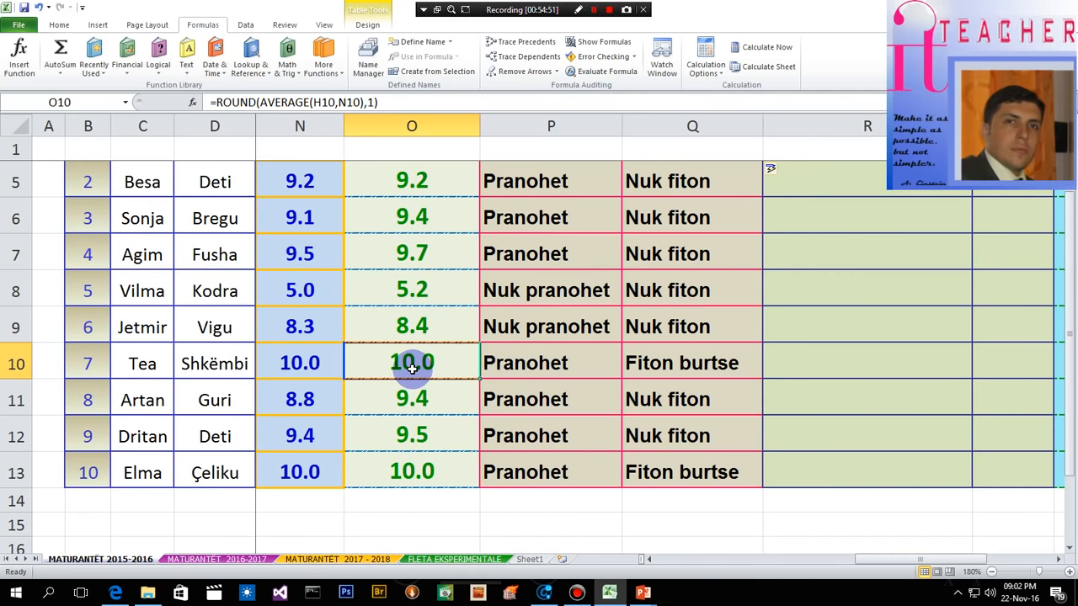
double_click(411, 364)
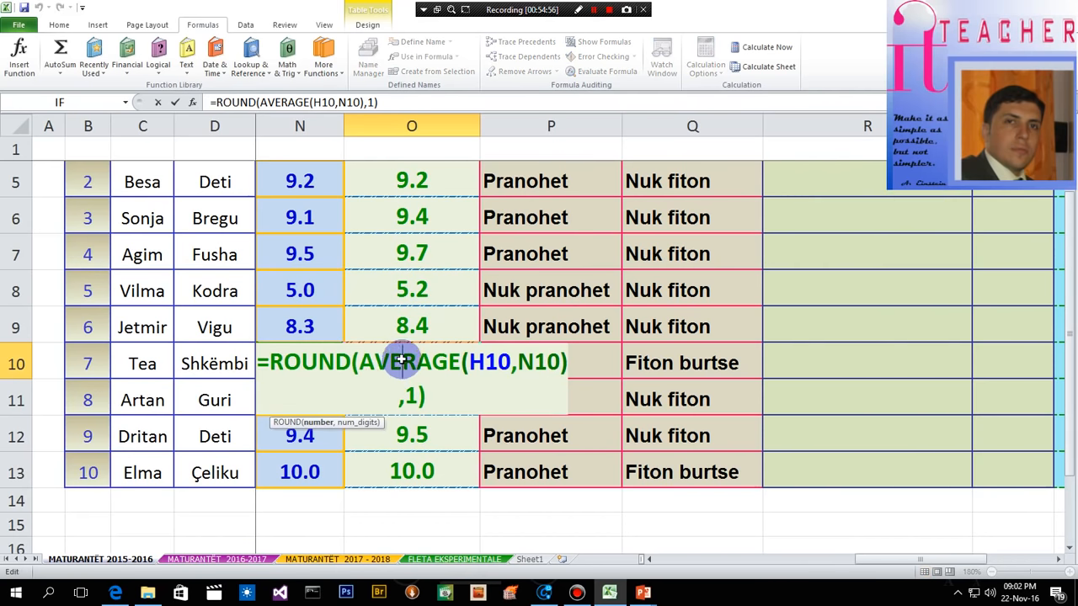
key(Return)
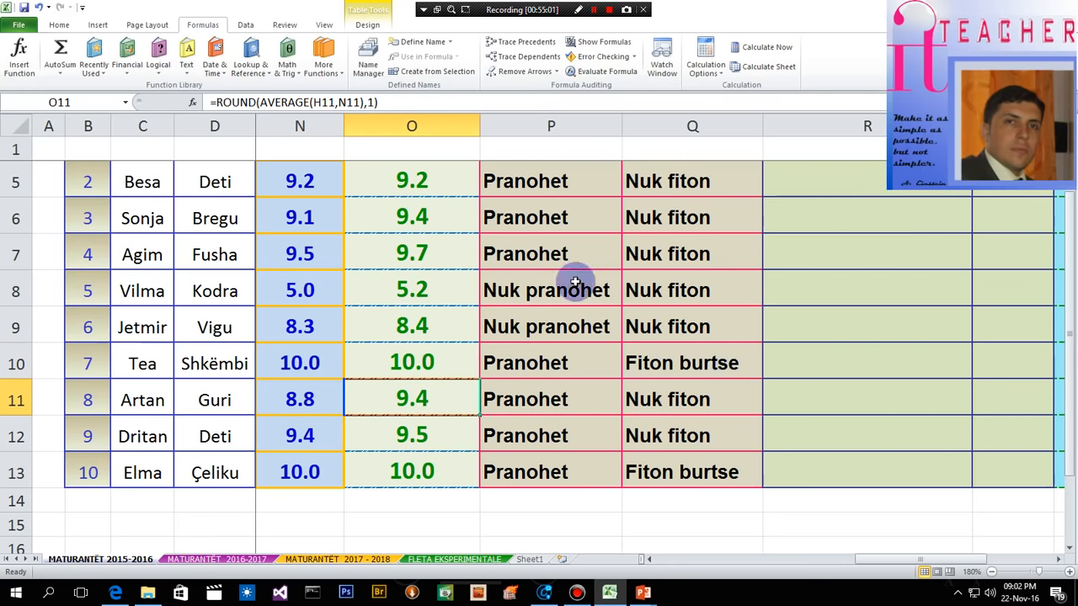
- Correct the value if true in the Q10 BURSA formula to "Fiton burse"
double_click(694, 364)
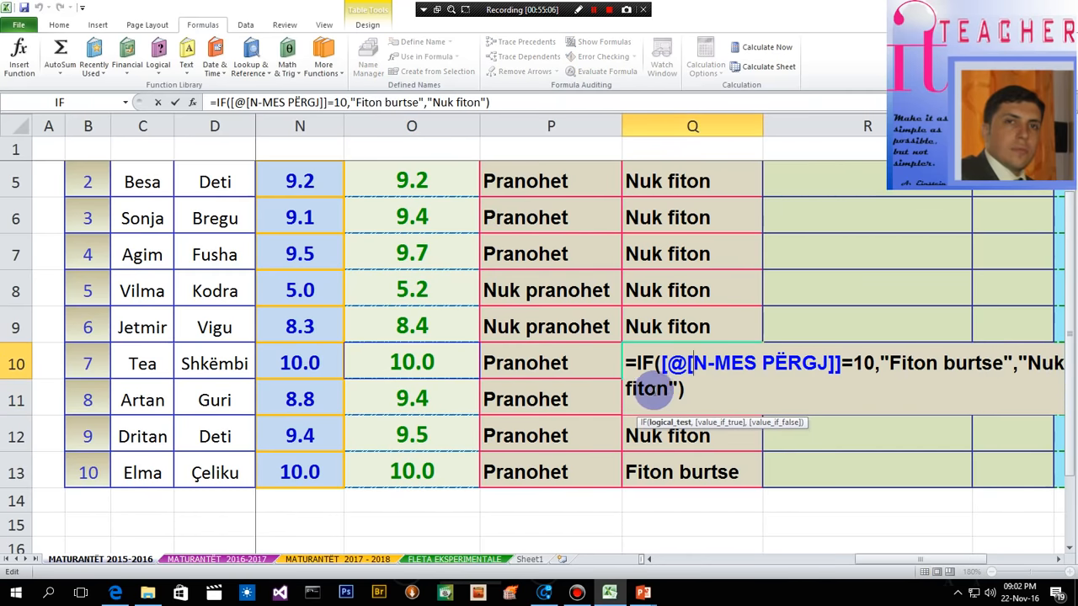
click(982, 371)
key(BackSpace)
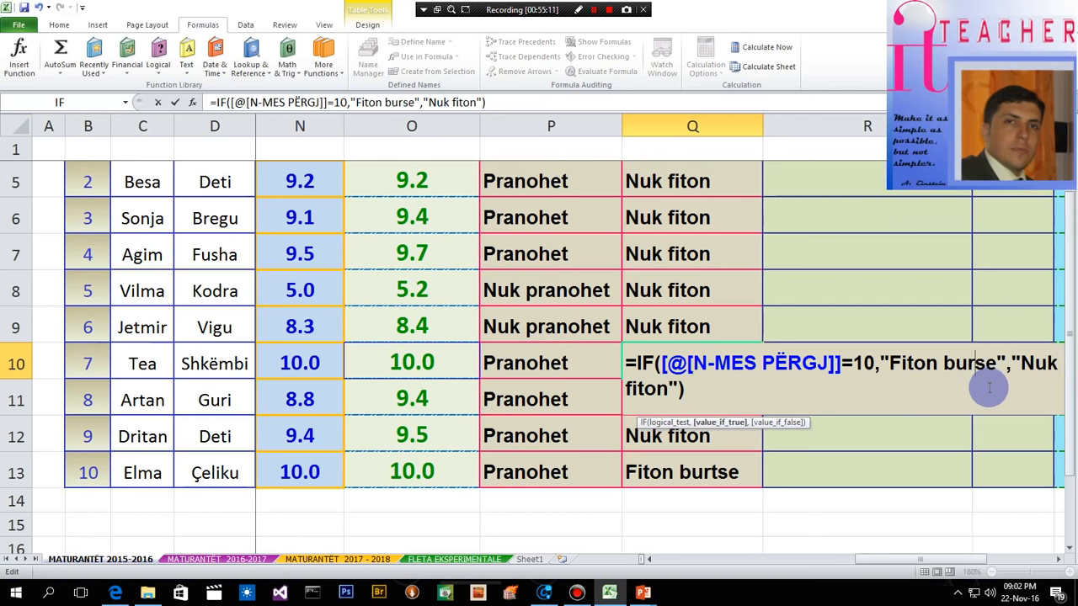
key(Return)
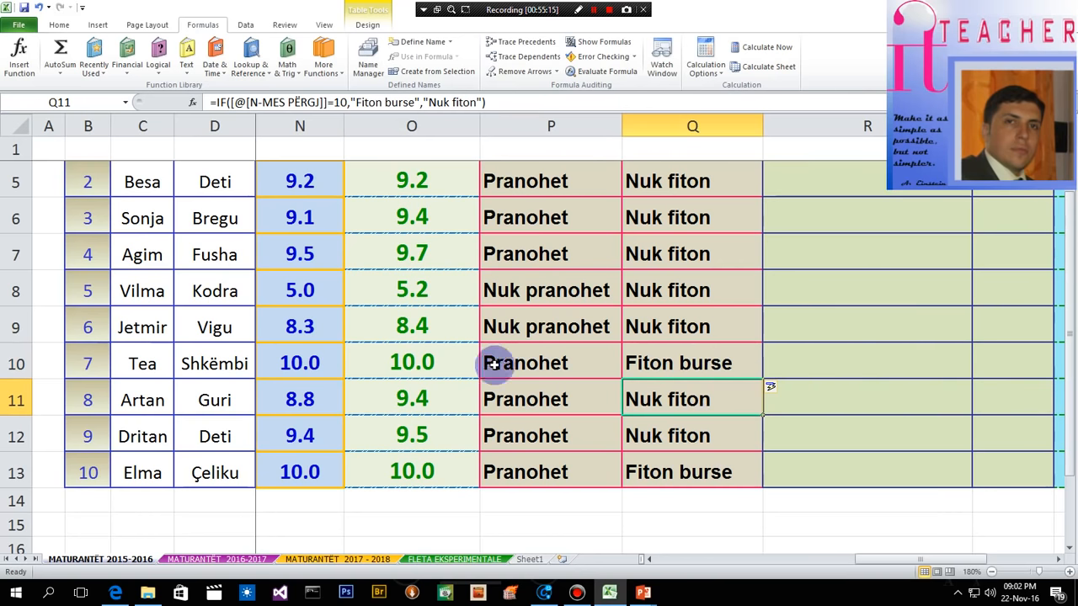
- Compare the BURSA result in Q10 with the N-MES PËRGJ formula behind it in O10
click(642, 364)
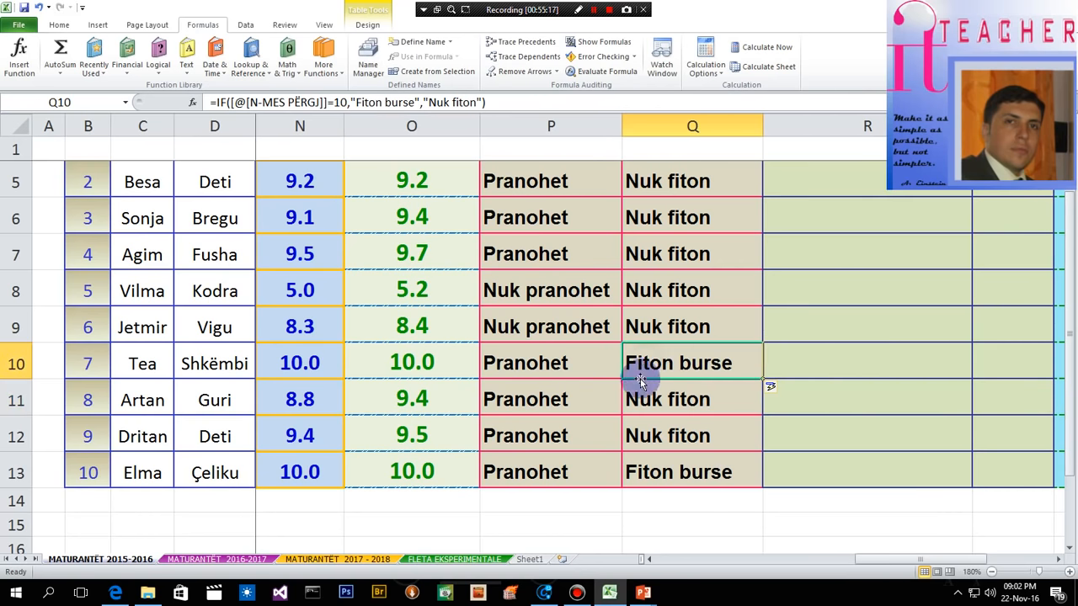
double_click(421, 361)
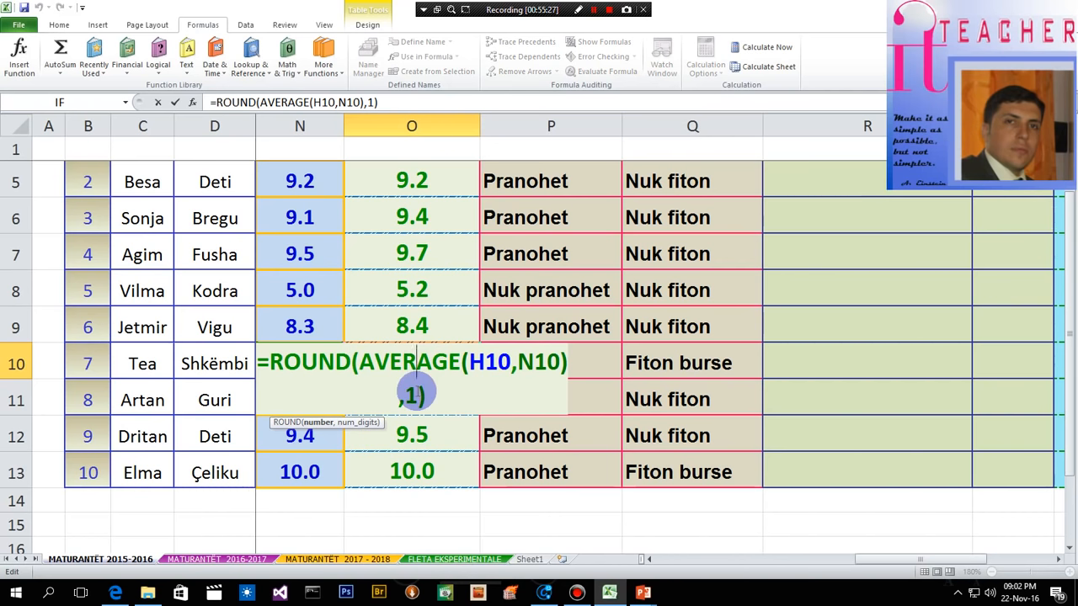
key(Return)
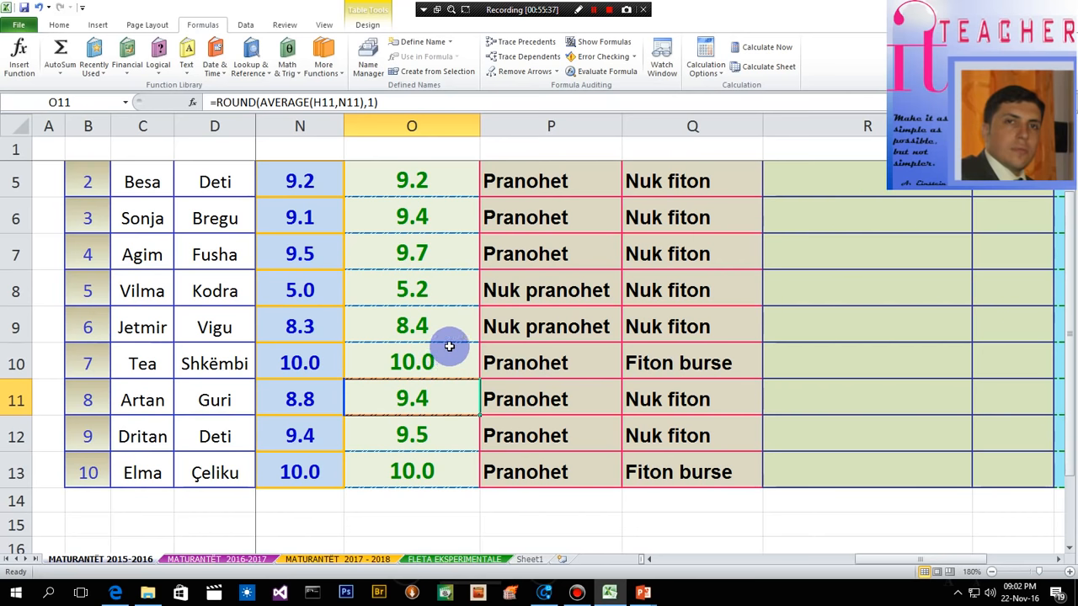
click(665, 366)
- Widen column W beside Bursë jashtë shtetit and enter the header Talente in W3 to extend the table
scroll(670, 387, up, 1)
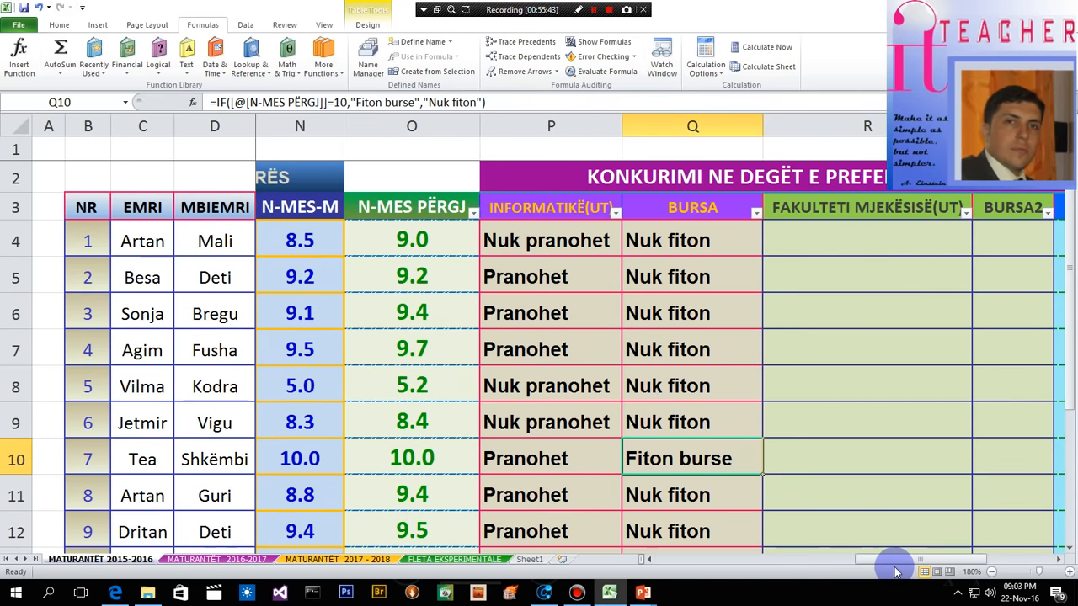
drag(890, 559, 988, 571)
click(1059, 560)
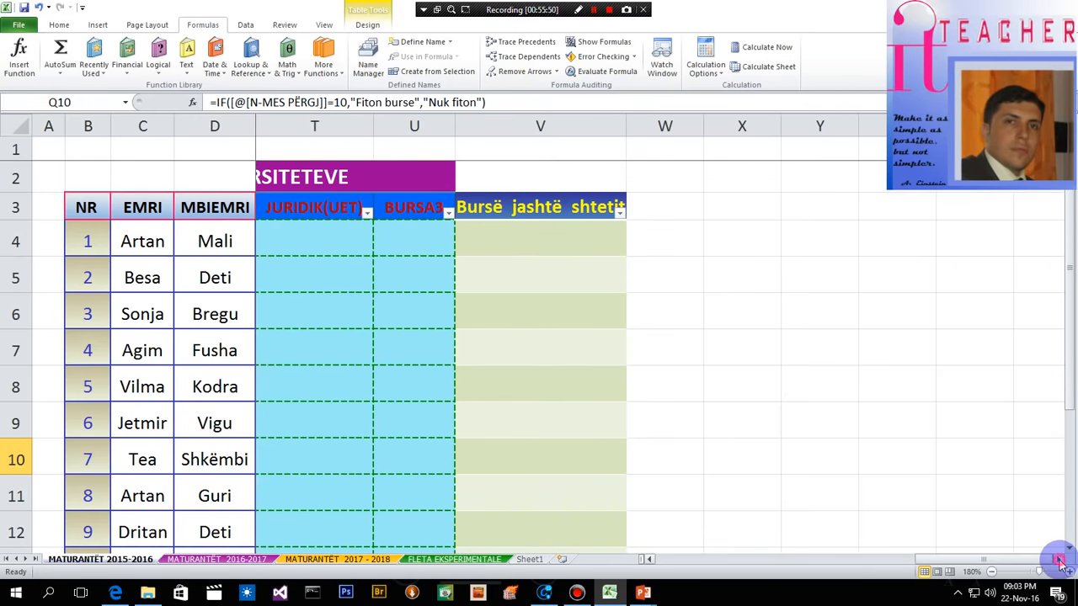
click(641, 207)
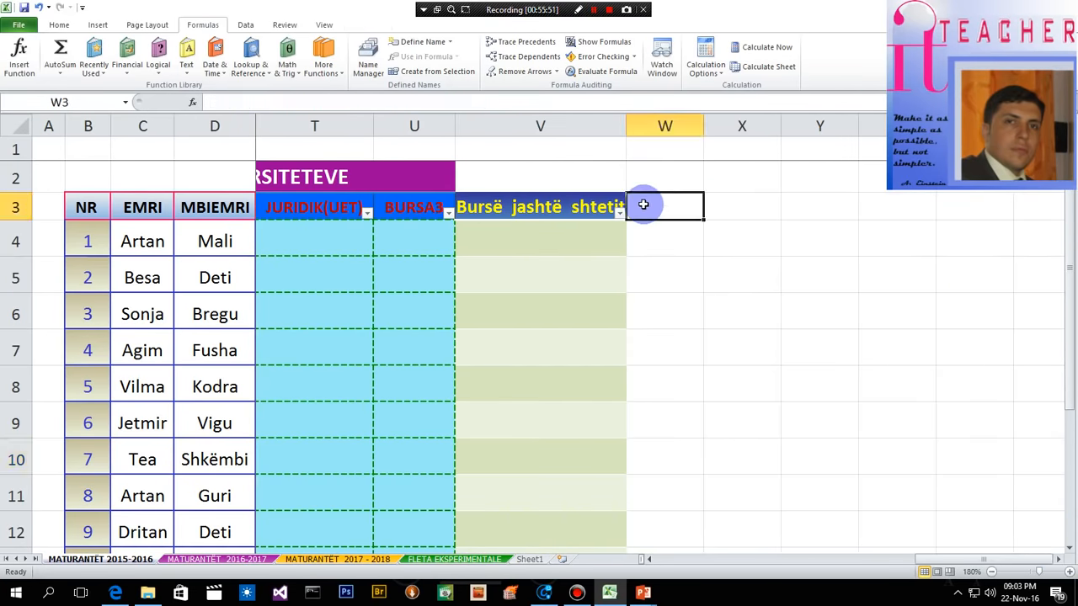
drag(704, 125, 824, 126)
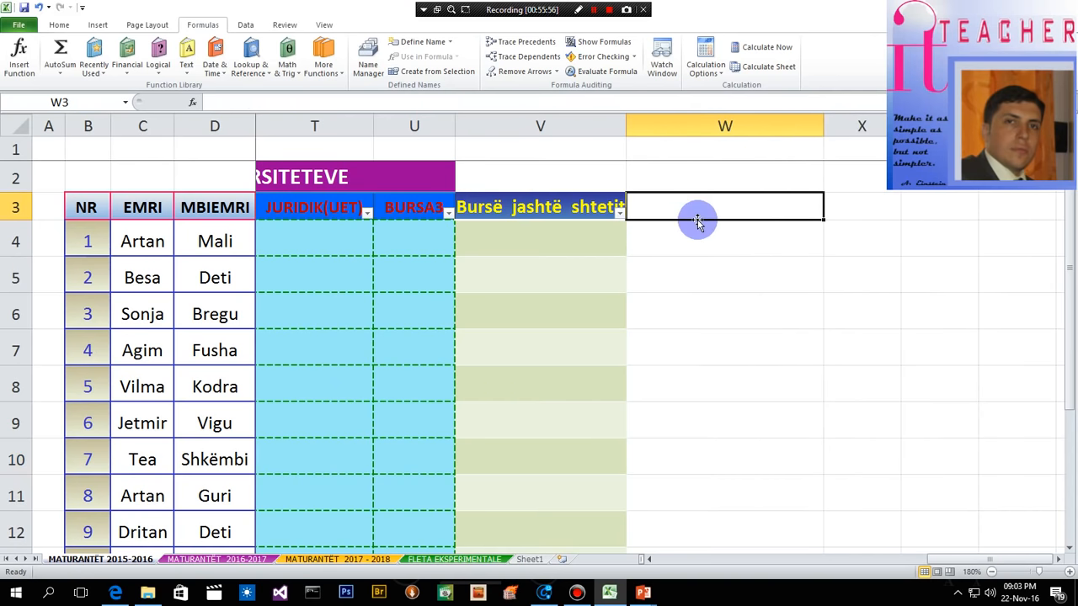
text(Talent)
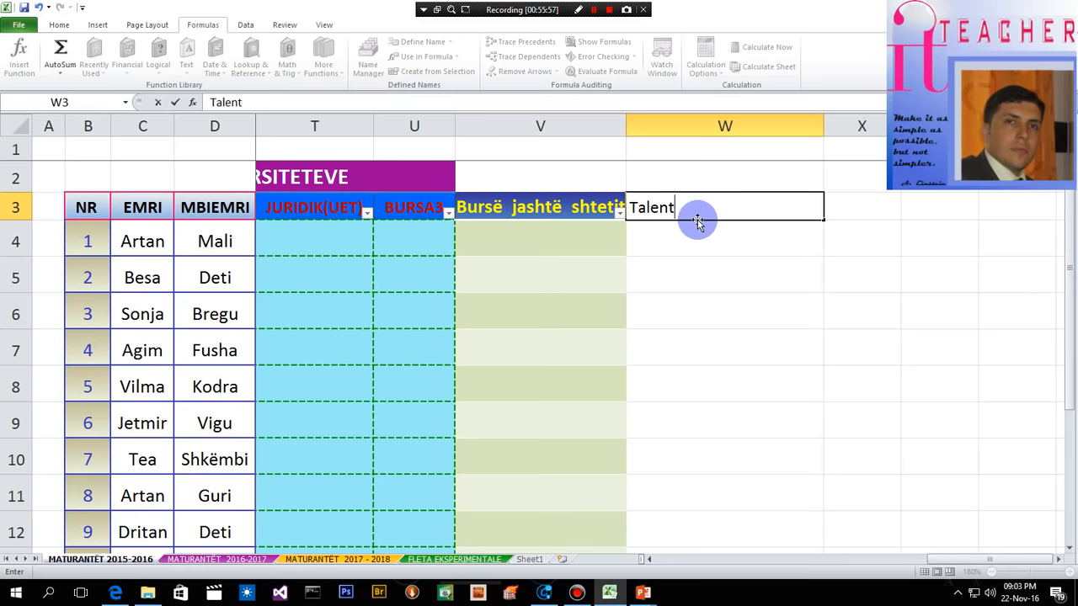
text(e)
key(Return)
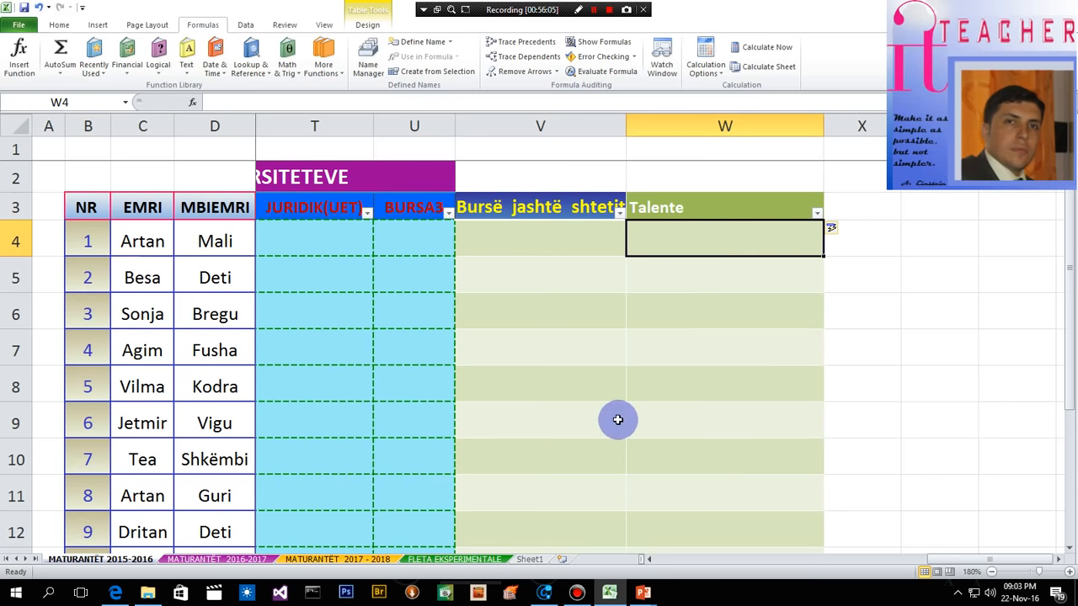
- Examine the three-year averages, exam grades and N-MES-M values of the students down to row 13
drag(953, 559, 643, 575)
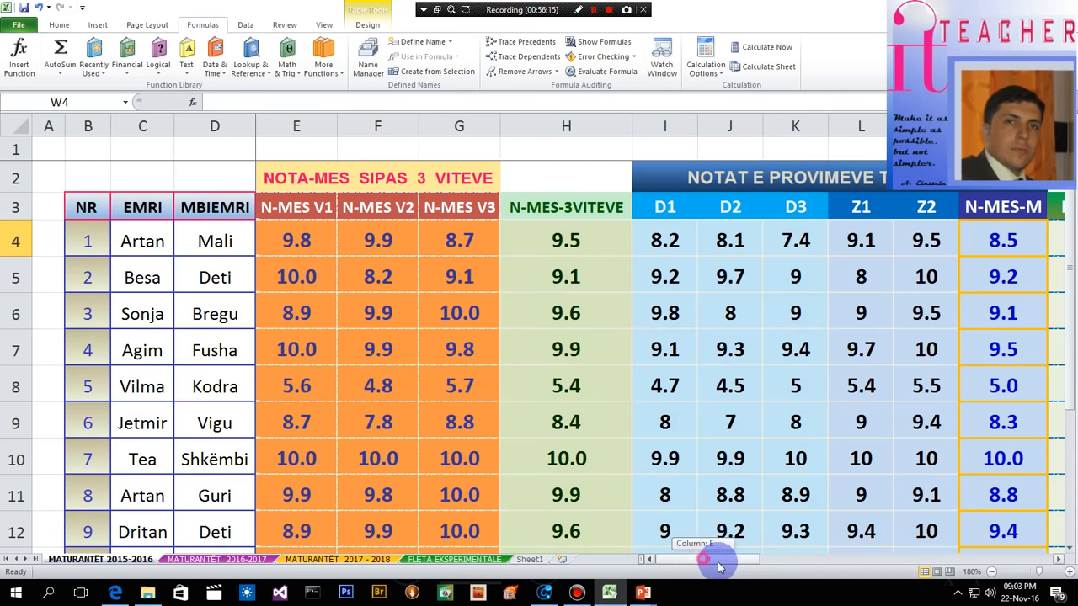
drag(700, 558, 797, 559)
scroll(730, 491, down, 2)
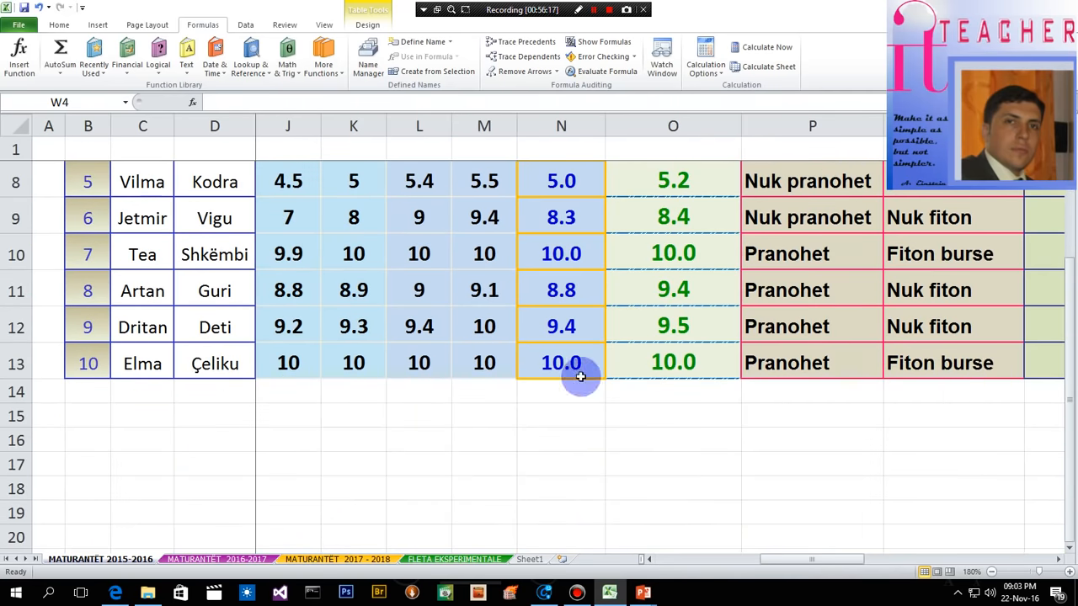
drag(808, 559, 693, 559)
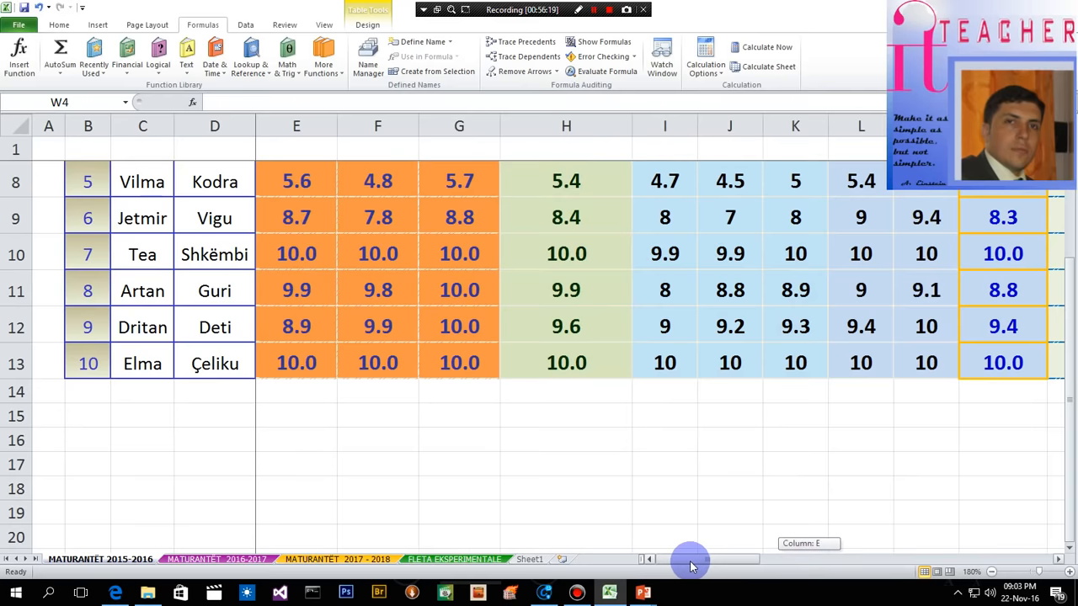
scroll(775, 493, up, 2)
drag(735, 561, 1025, 571)
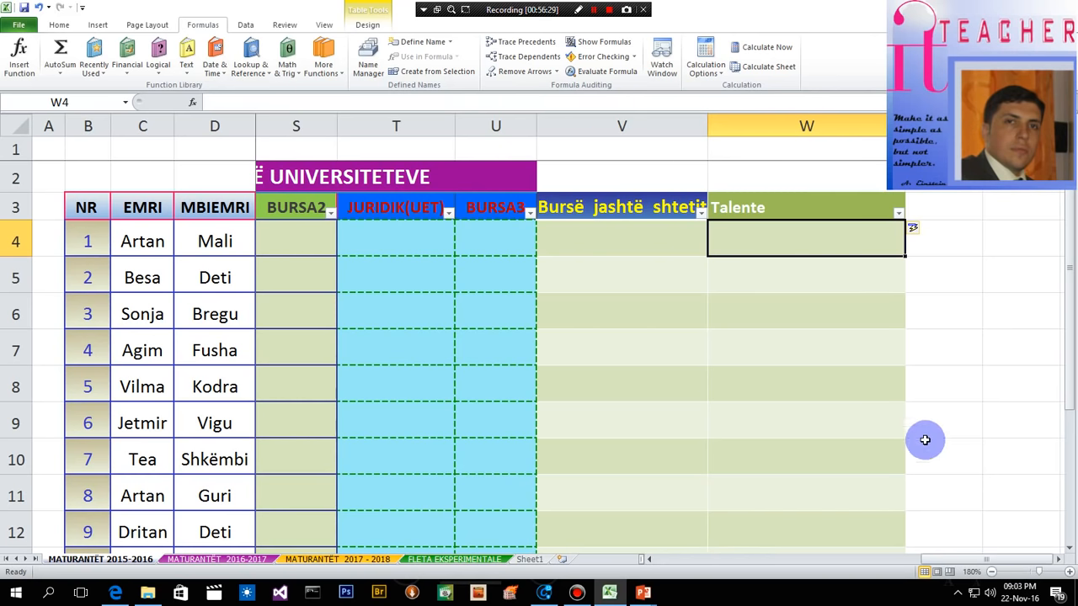
click(769, 241)
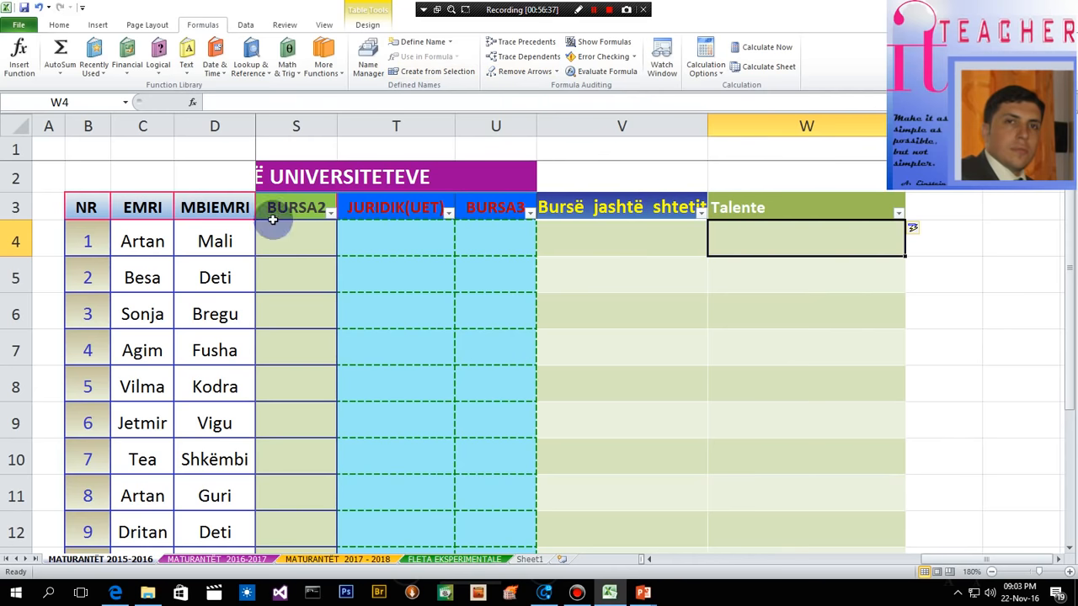
click(158, 74)
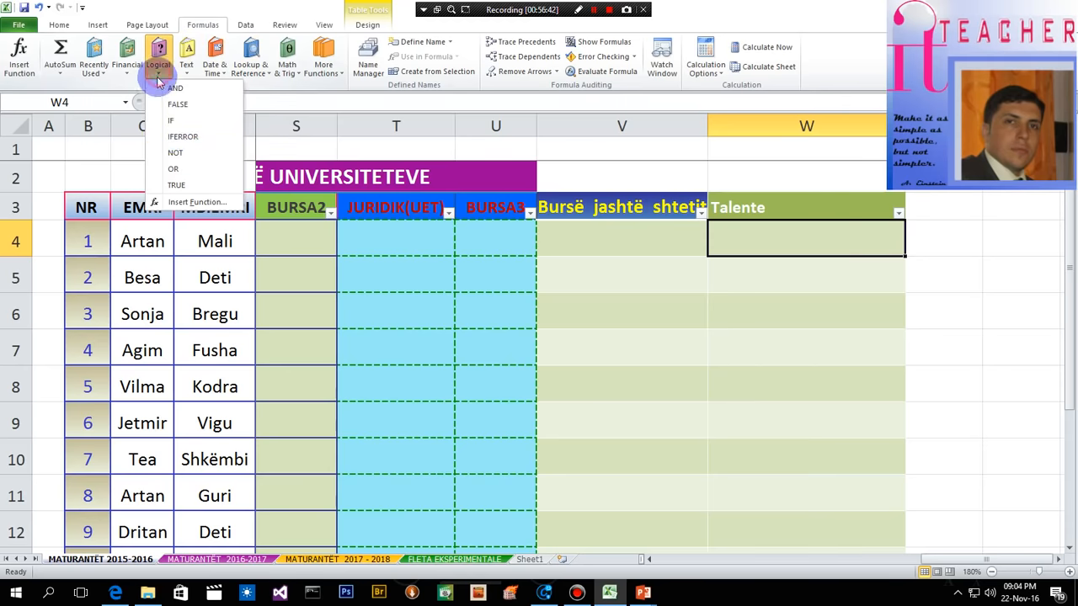
click(168, 120)
drag(357, 212, 373, 78)
drag(375, 149, 781, 280)
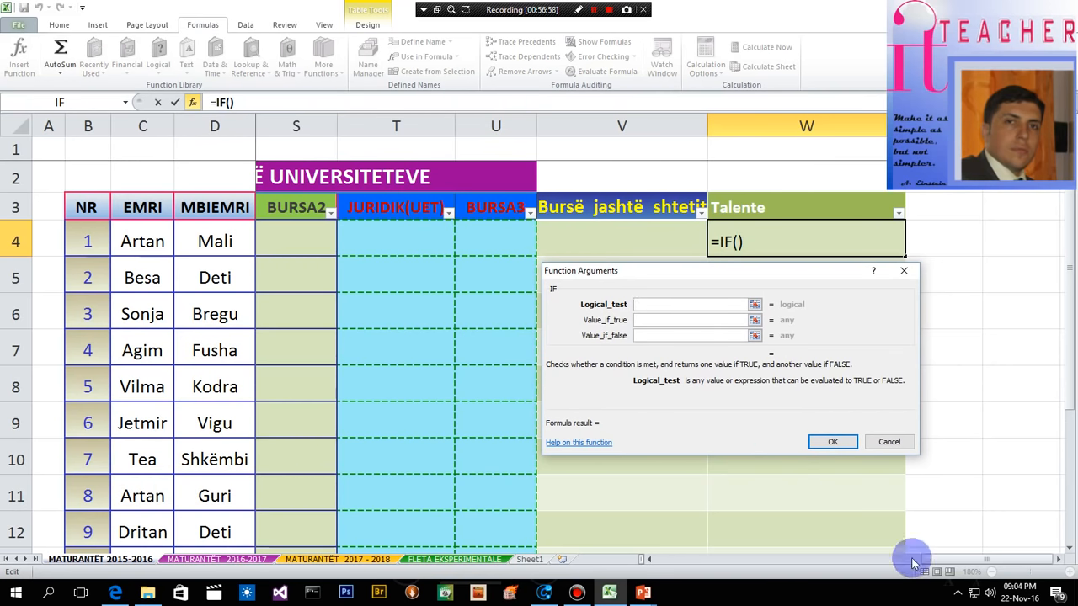
drag(946, 561, 715, 561)
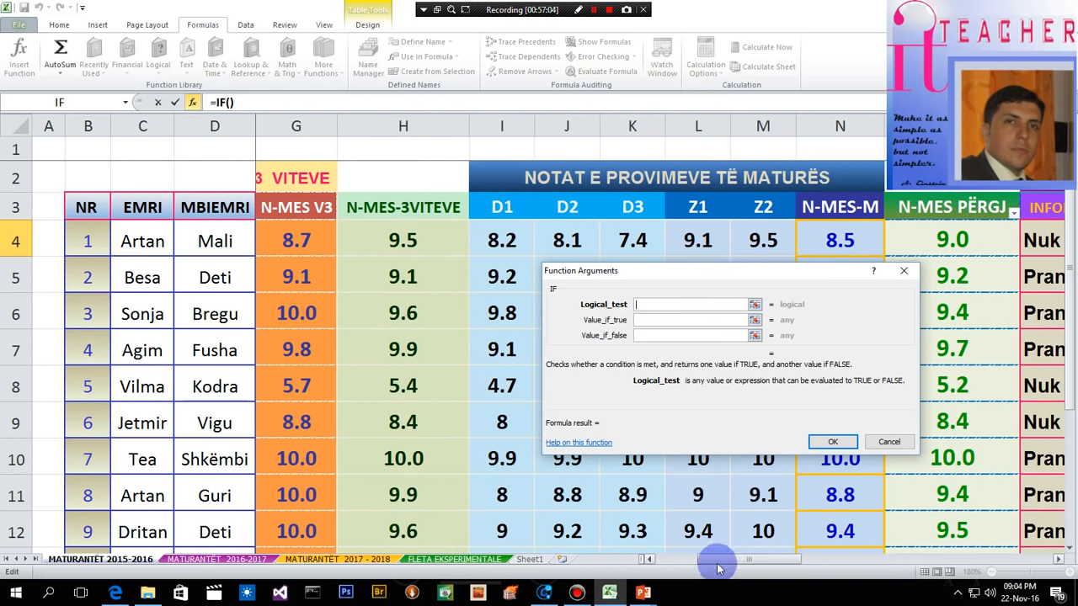
click(394, 239)
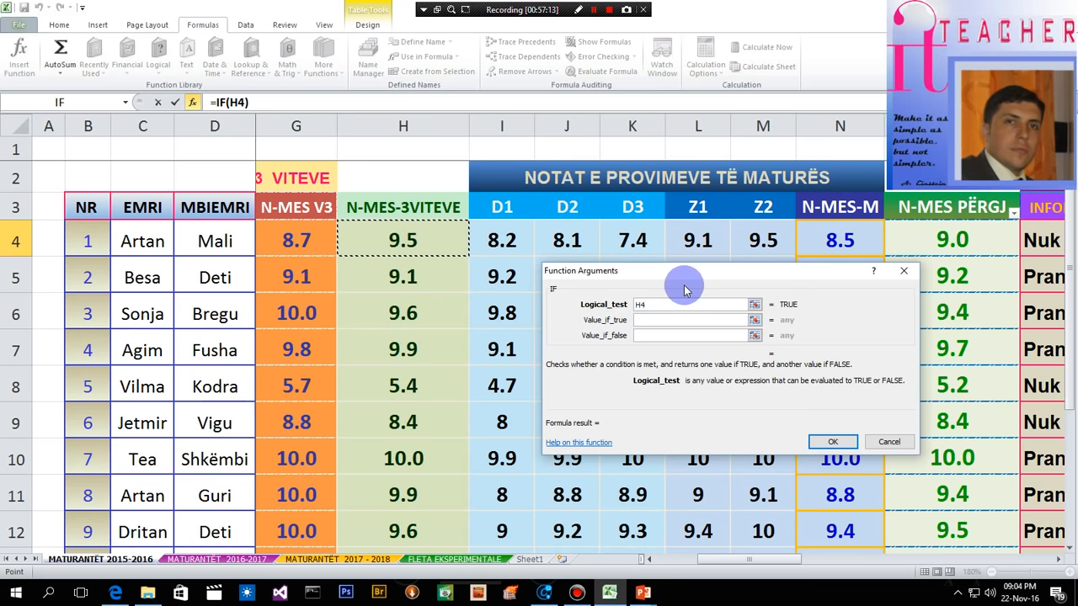
key(Left)
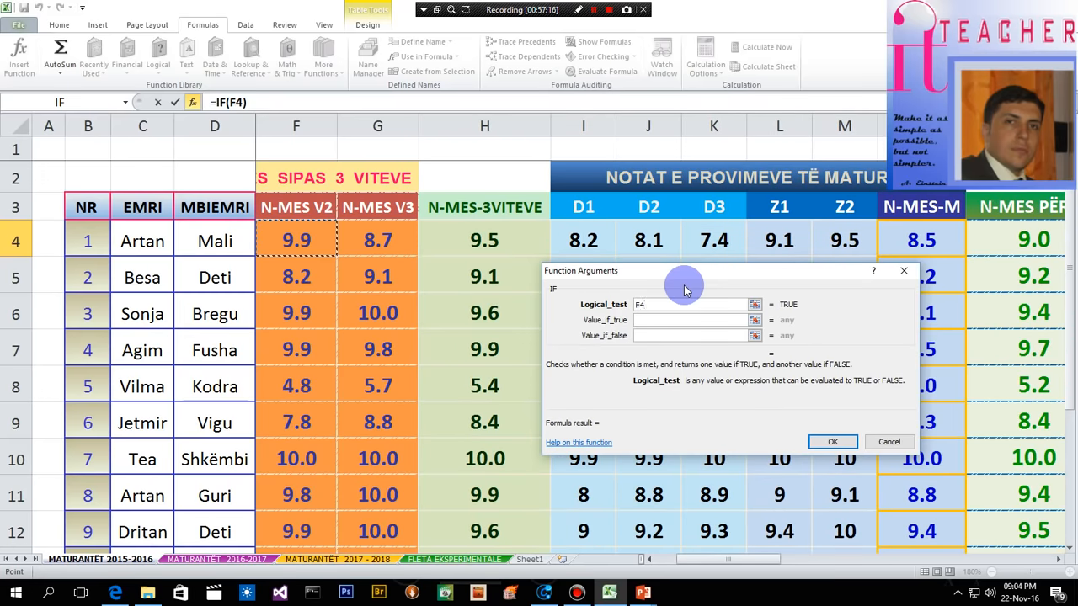
click(889, 441)
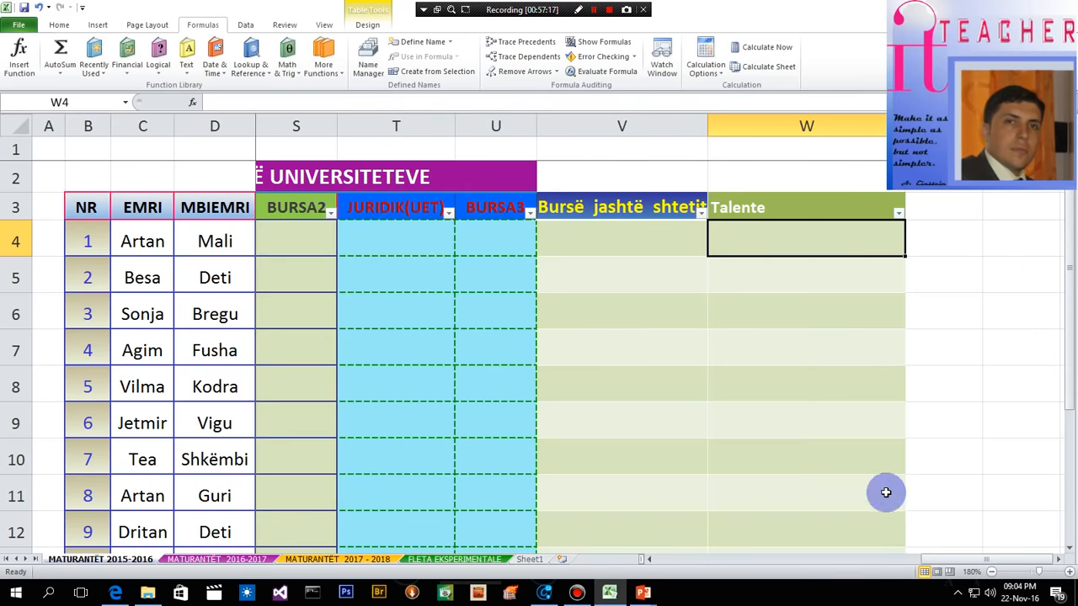
- Start an IF formula in W4 under Talente with an AND function nested as its logical test
click(749, 245)
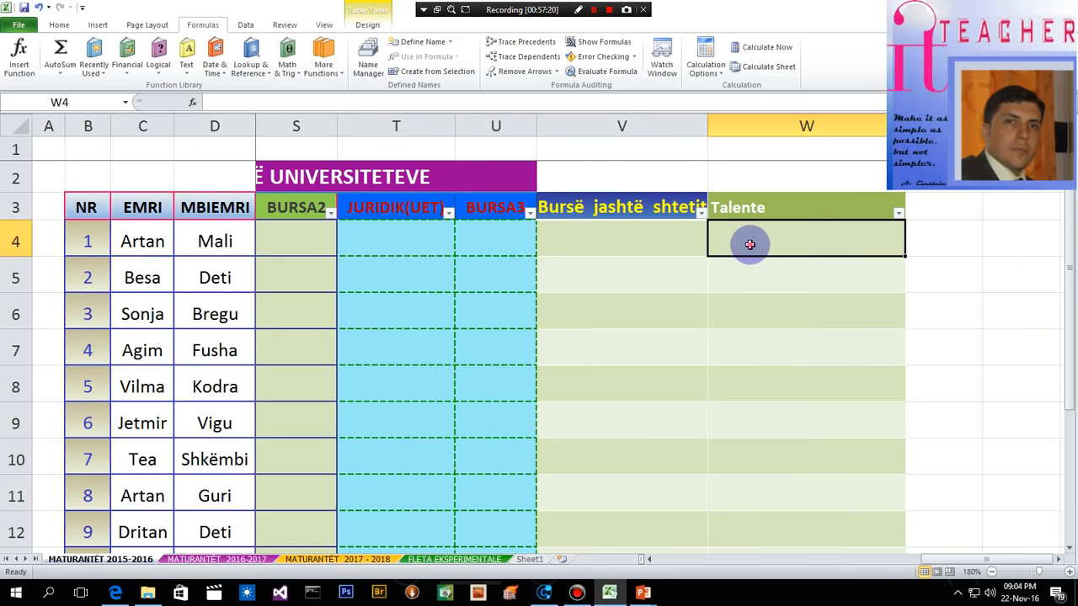
text(=)
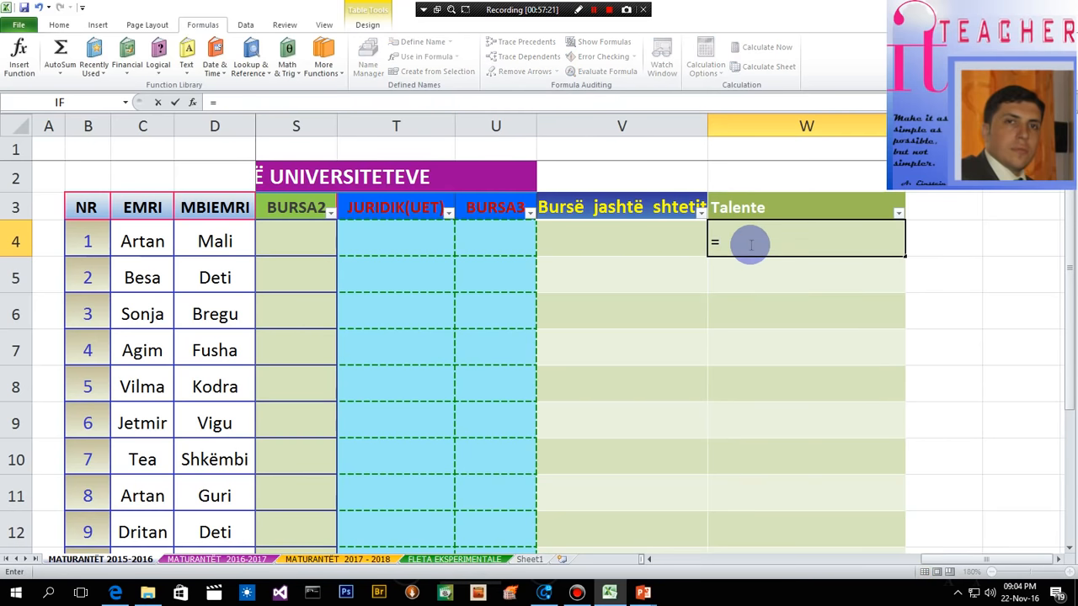
text(IF)
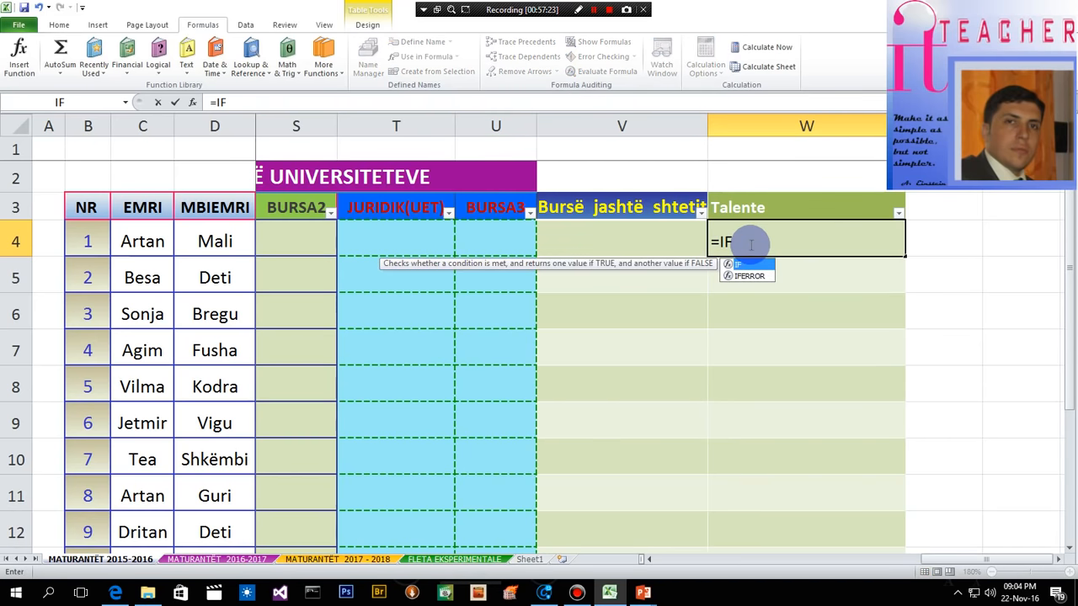
double_click(745, 265)
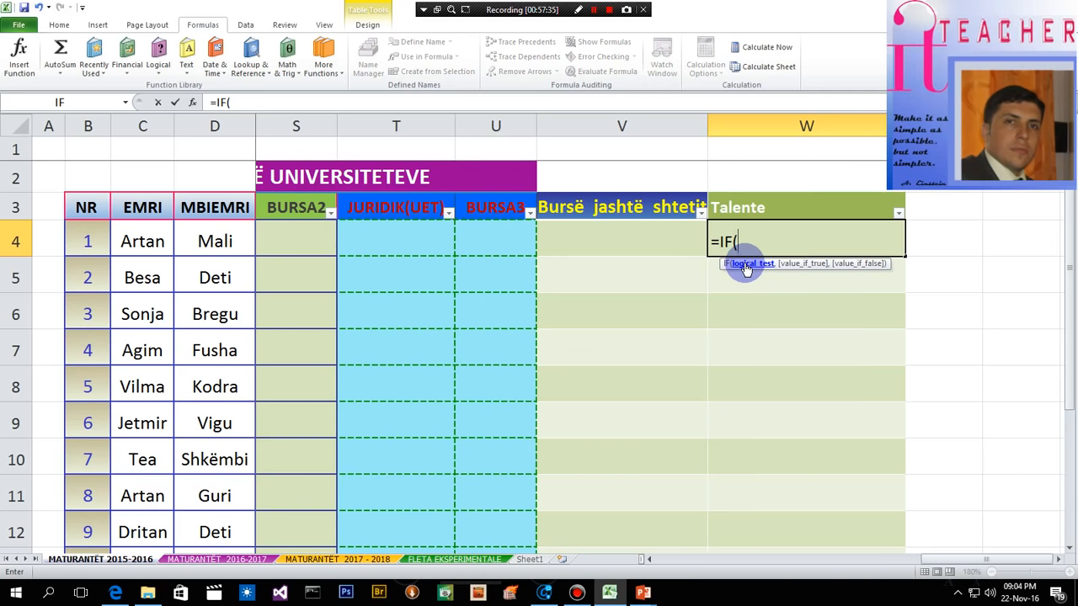
text(And)
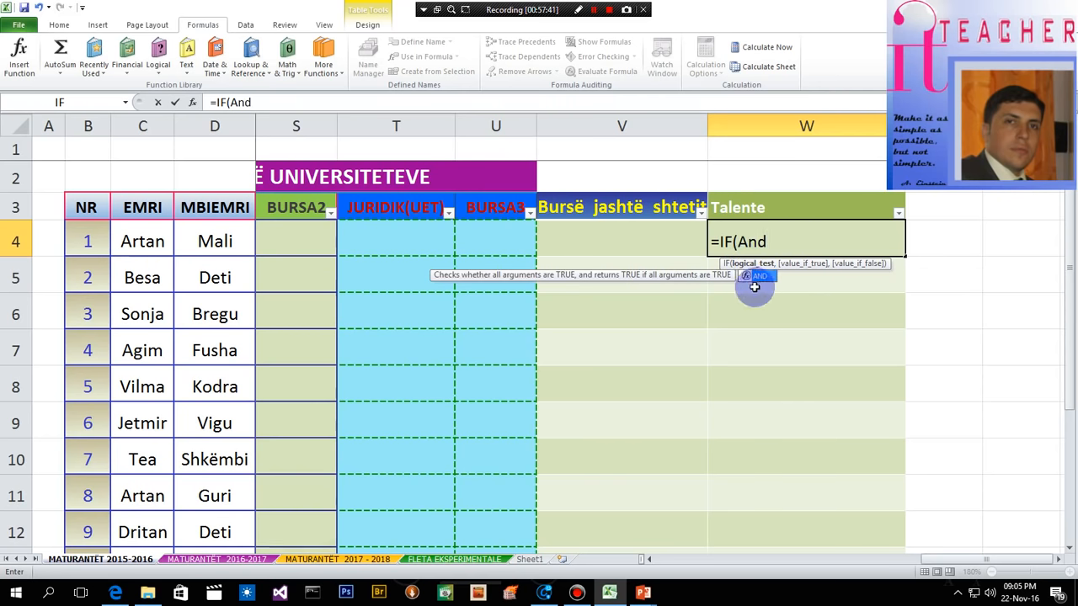
double_click(758, 276)
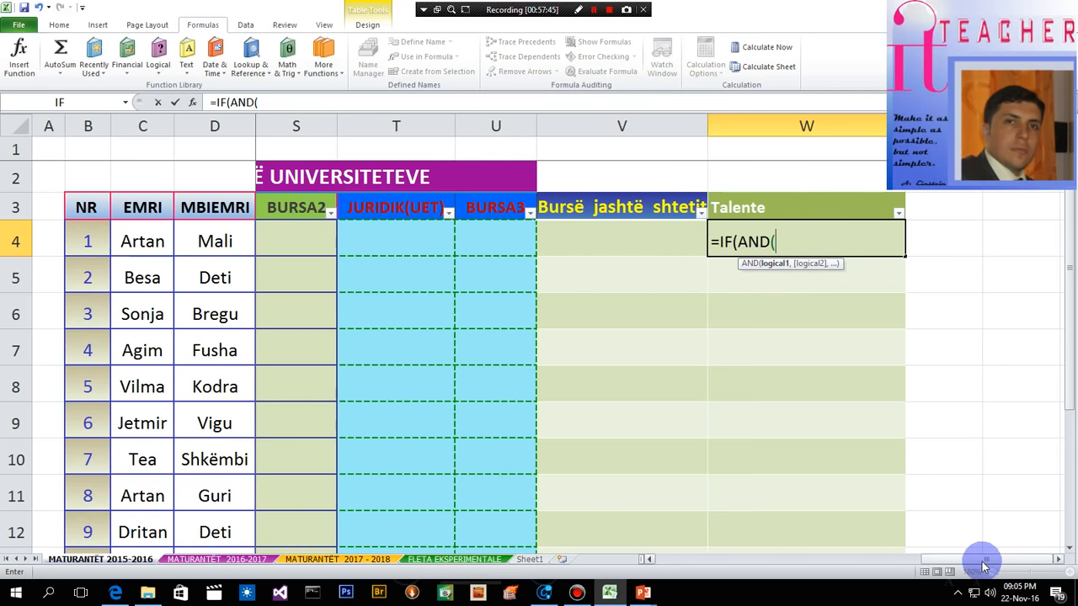
- Add H4=10, the student's N-MES-3VITEVE average, as the first condition of the AND test in W4
drag(984, 560, 742, 581)
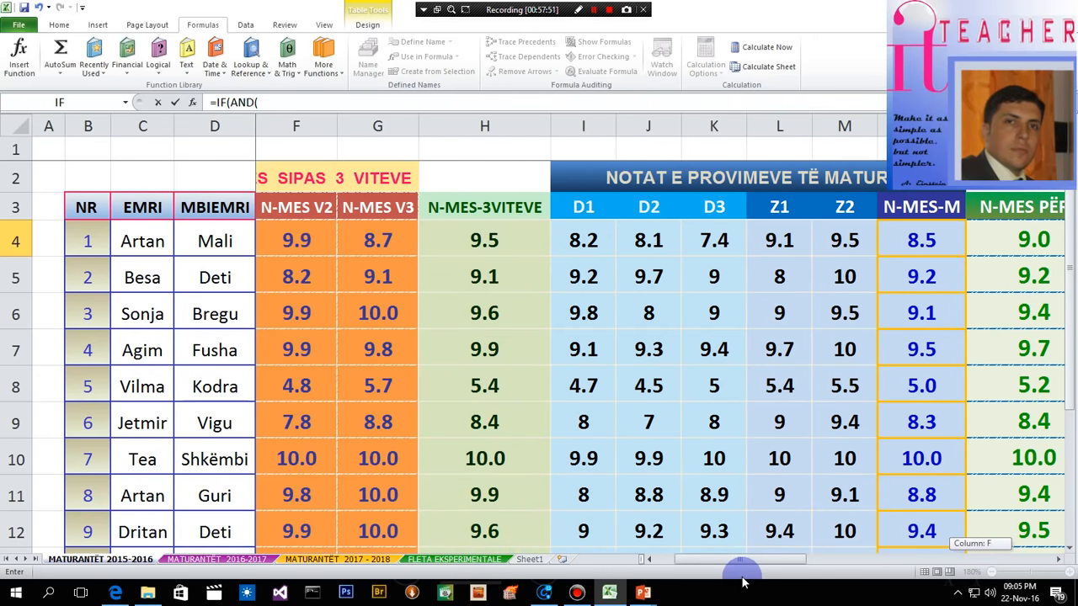
drag(743, 581, 745, 581)
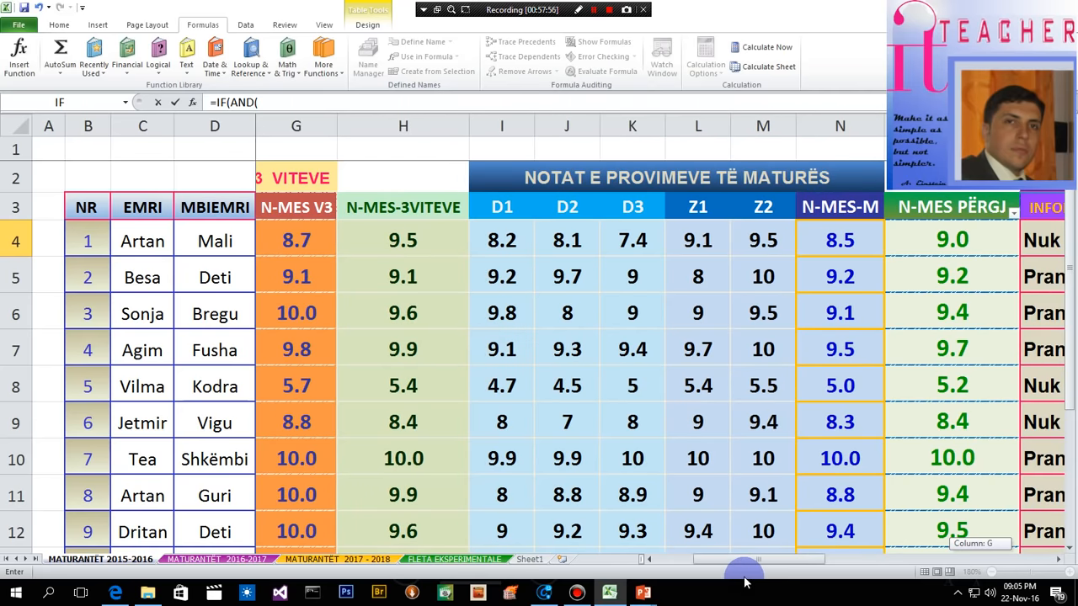
drag(744, 581, 733, 575)
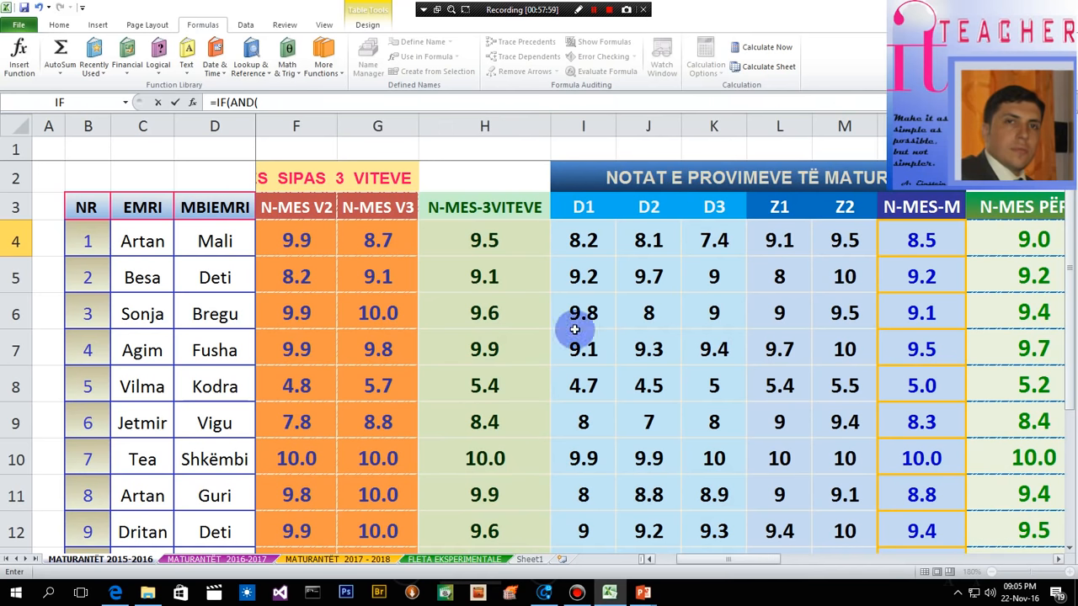
click(484, 241)
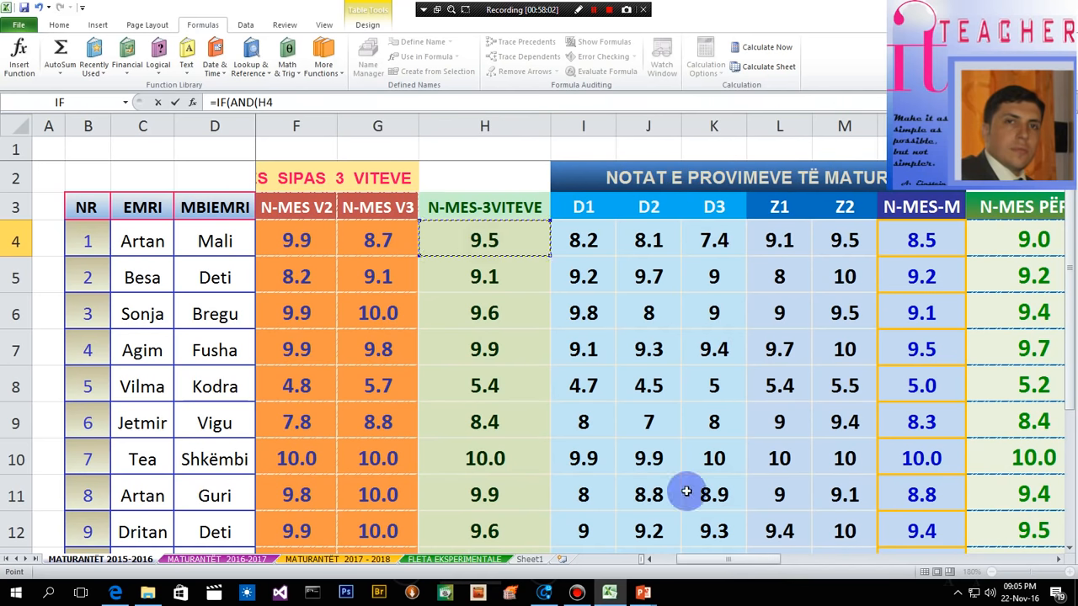
drag(741, 553, 1019, 563)
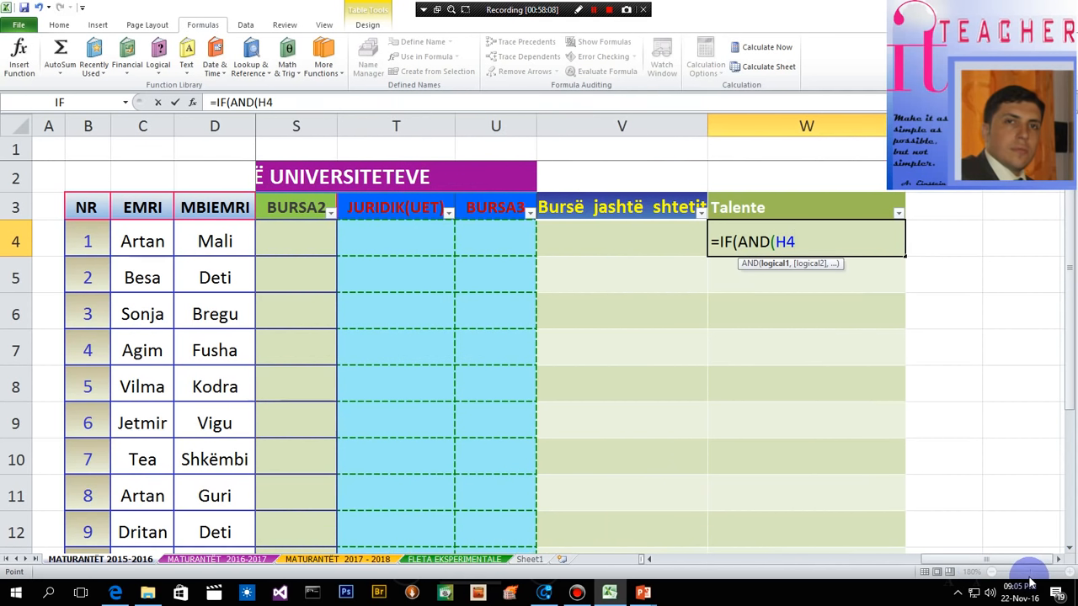
text(=10,)
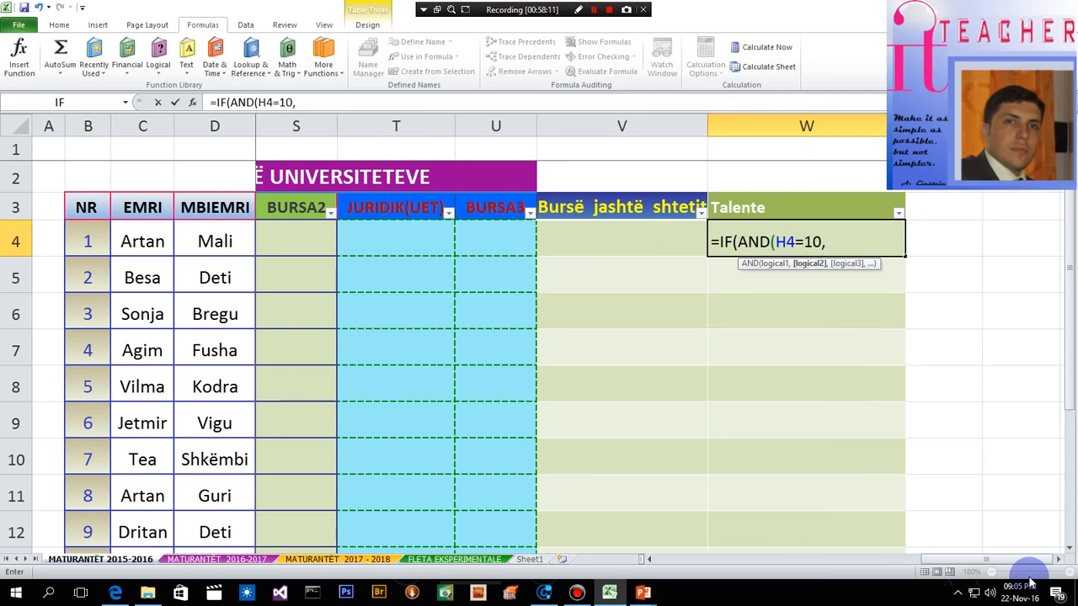
- Add N4=10, the student's N-MES-M exam average, as the second AND condition in W4 and close the logical test
drag(980, 558, 775, 560)
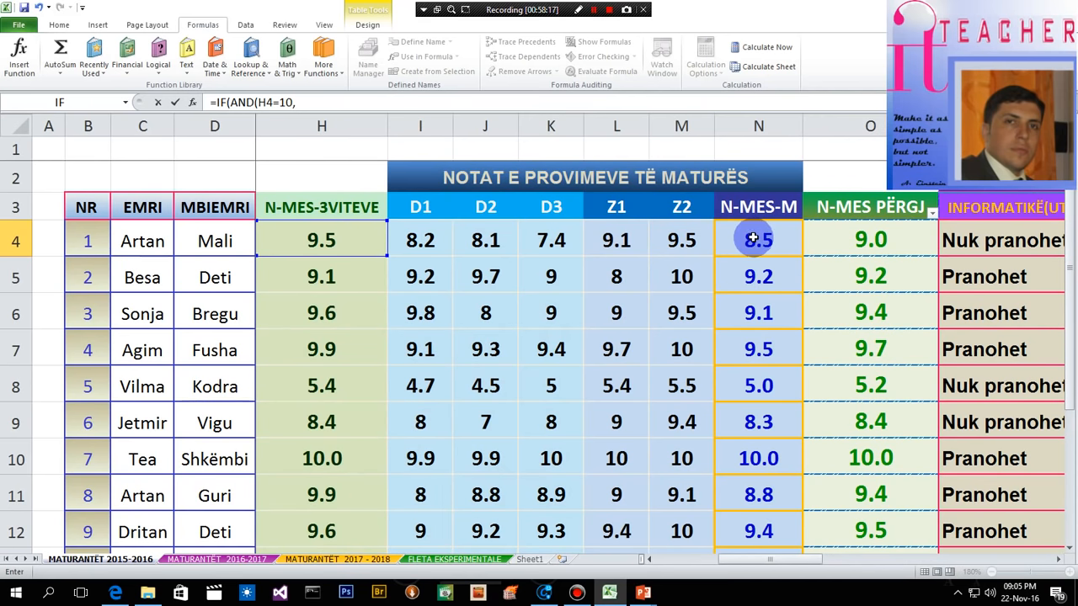
click(753, 238)
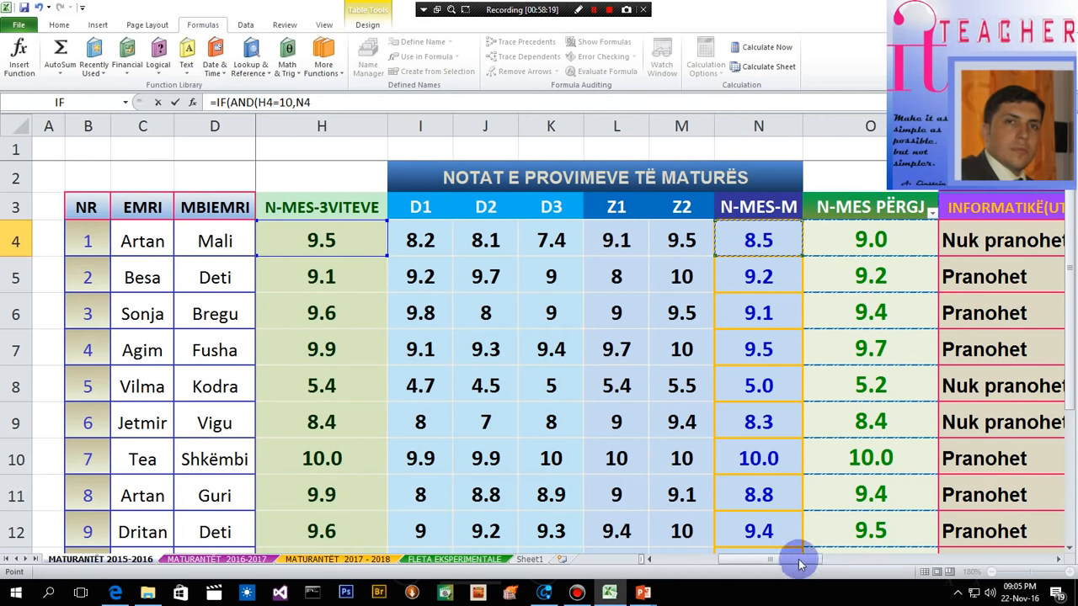
drag(793, 559, 1044, 549)
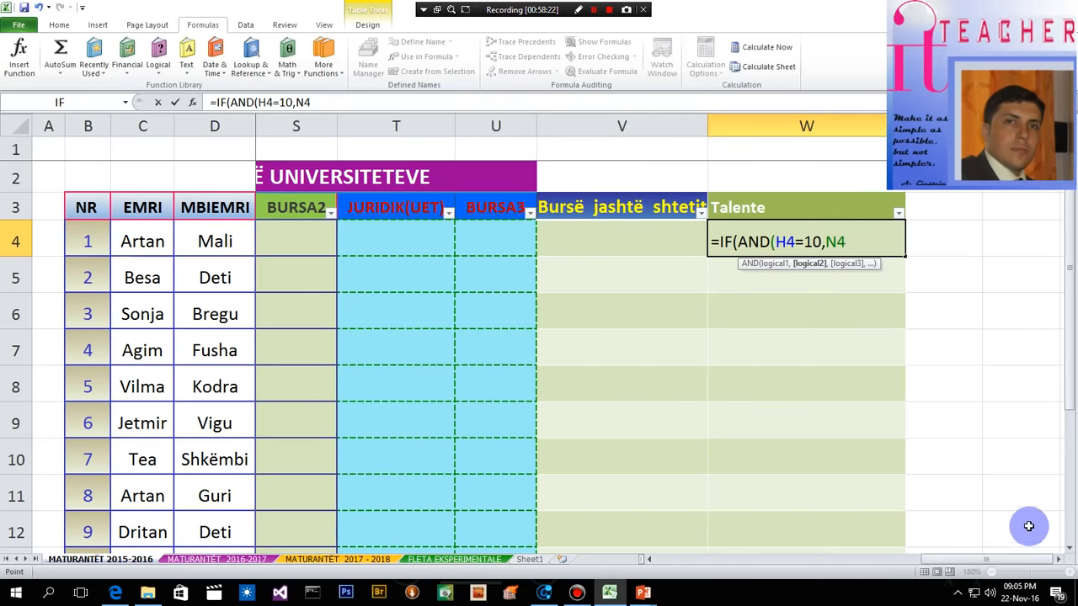
text(=10)
text())
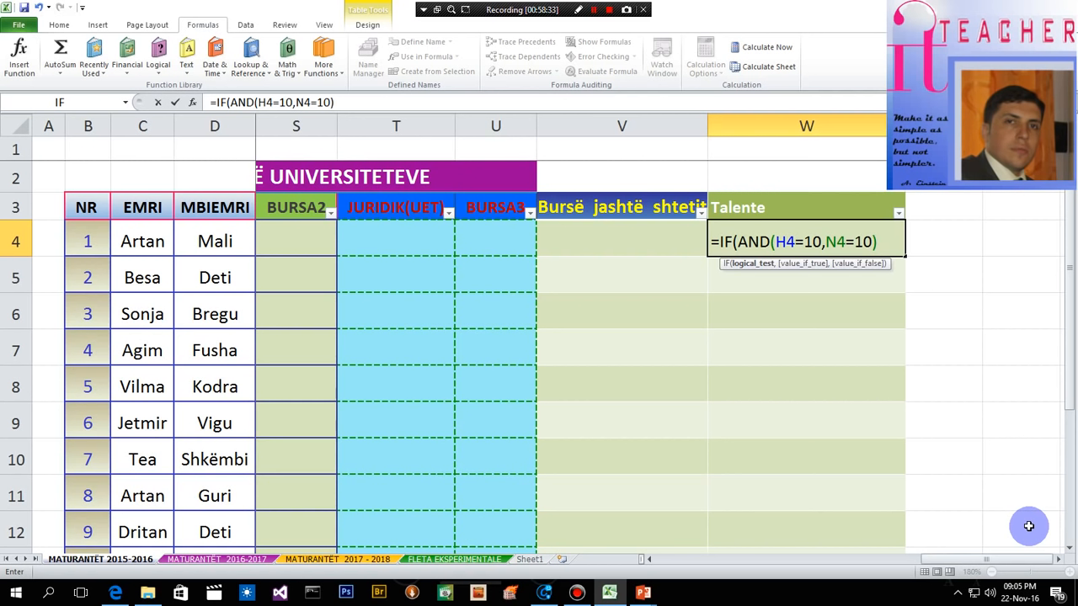
text(,)
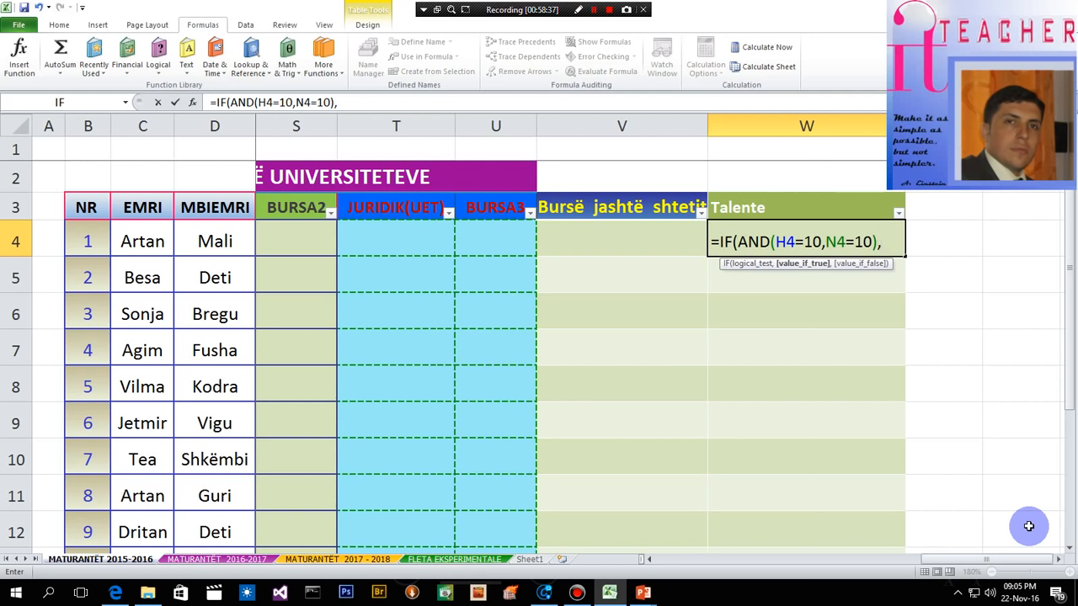
text(")
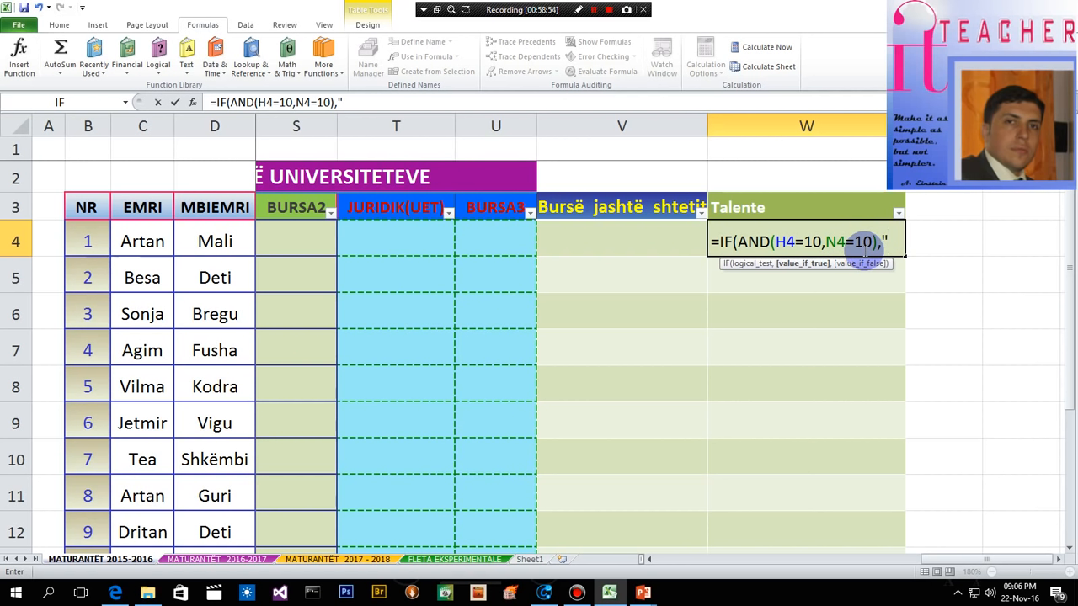
- Complete the W4 formula with "talent" as the value if true and "jo talent" as the value if false, filling the Talente column
text(f)
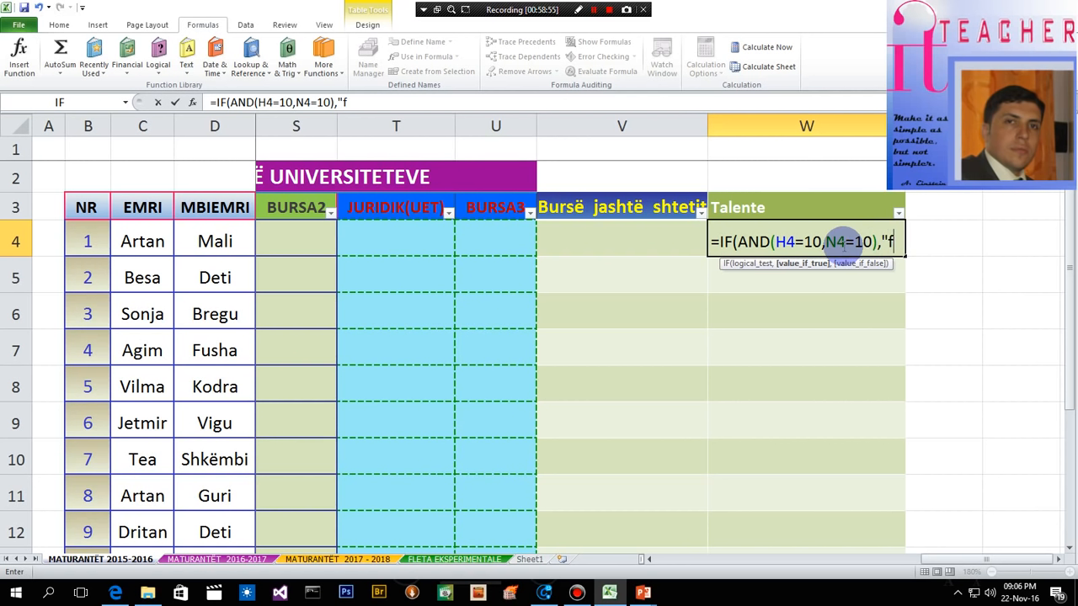
key(BackSpace)
text(talent)
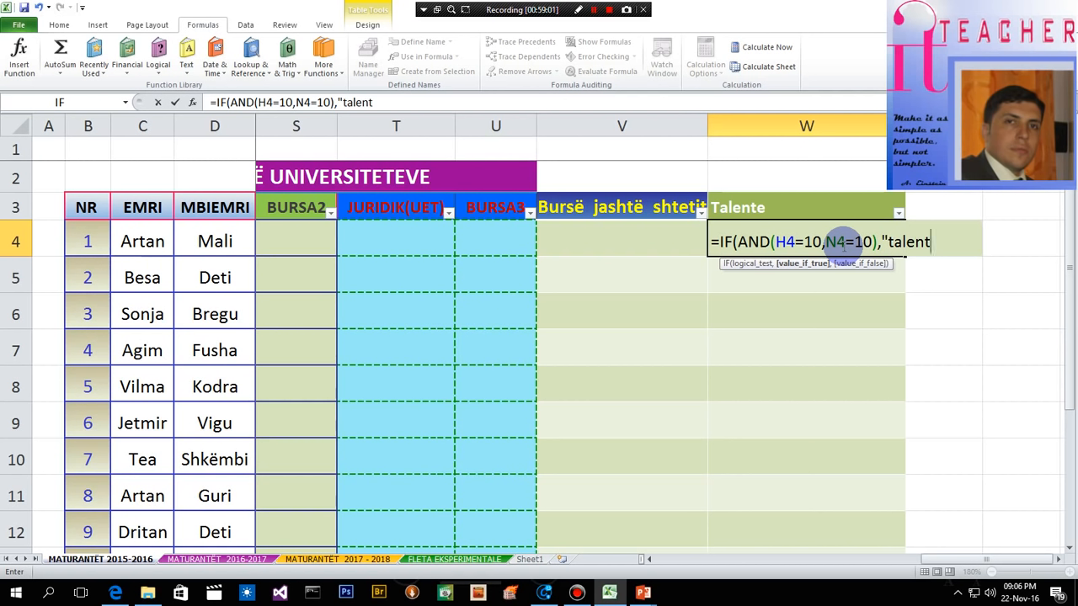
text(",)
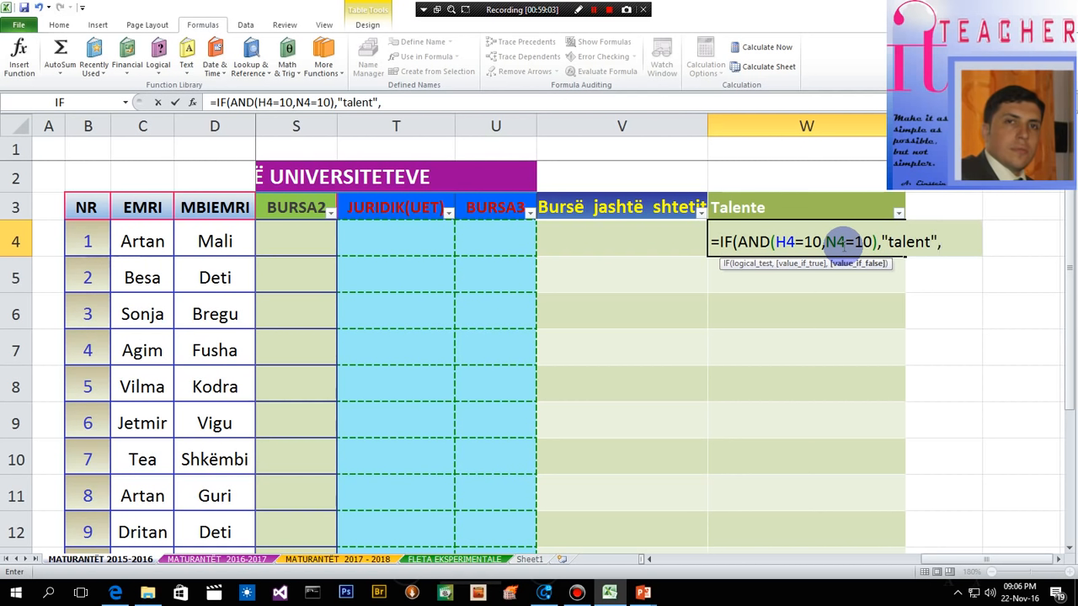
text("jo talent)
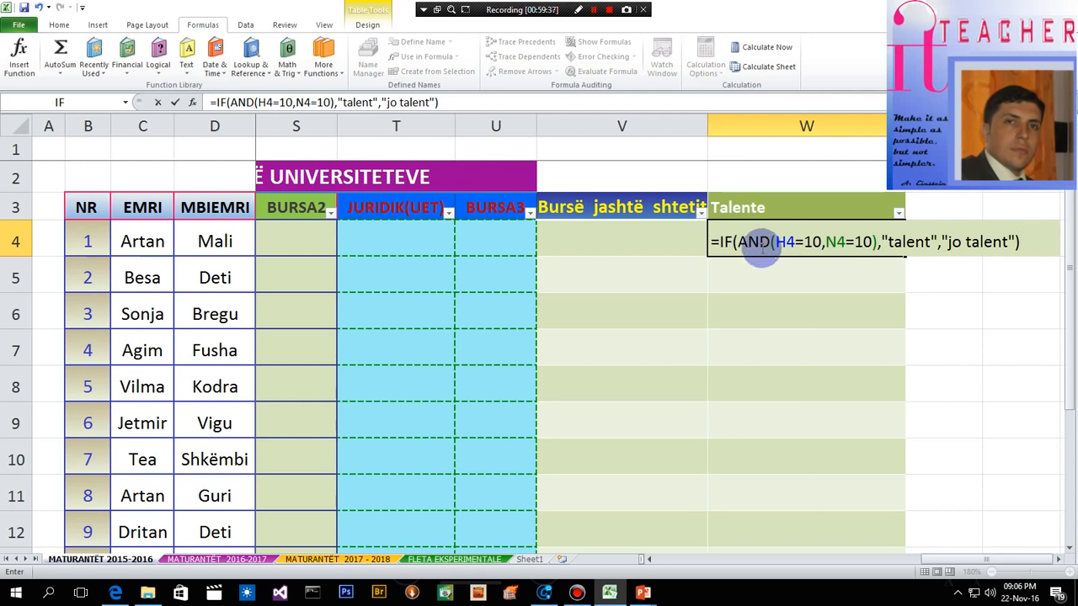
key(Return)
- Review the Talente results down to row 13 and compare the W13 formula with that row's N-MES-3VITEVE and N-MES-M averages
click(800, 305)
scroll(782, 337, down, 1)
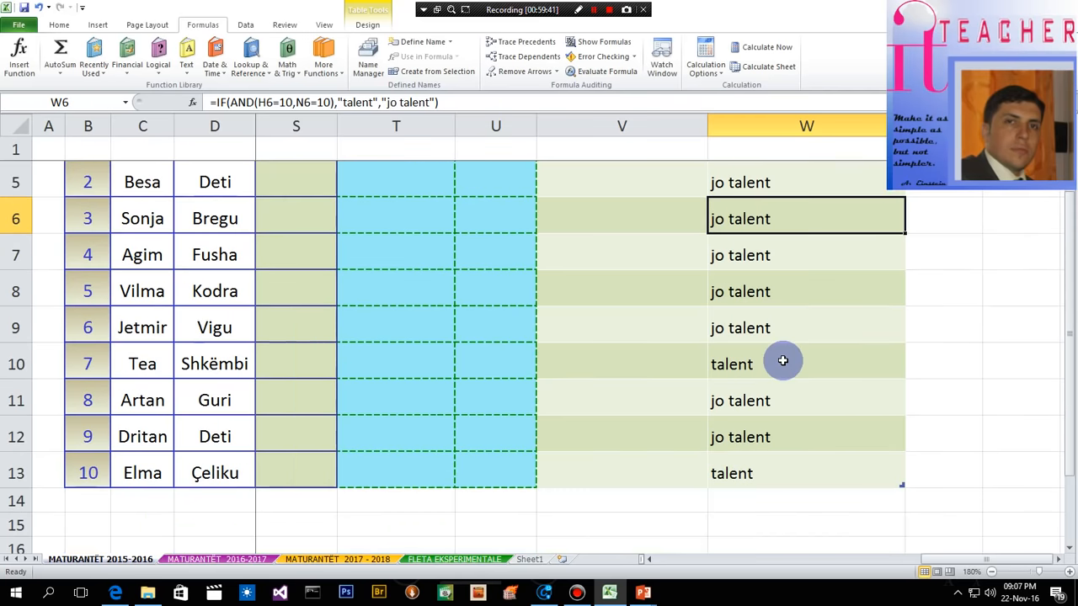
scroll(782, 361, up, 1)
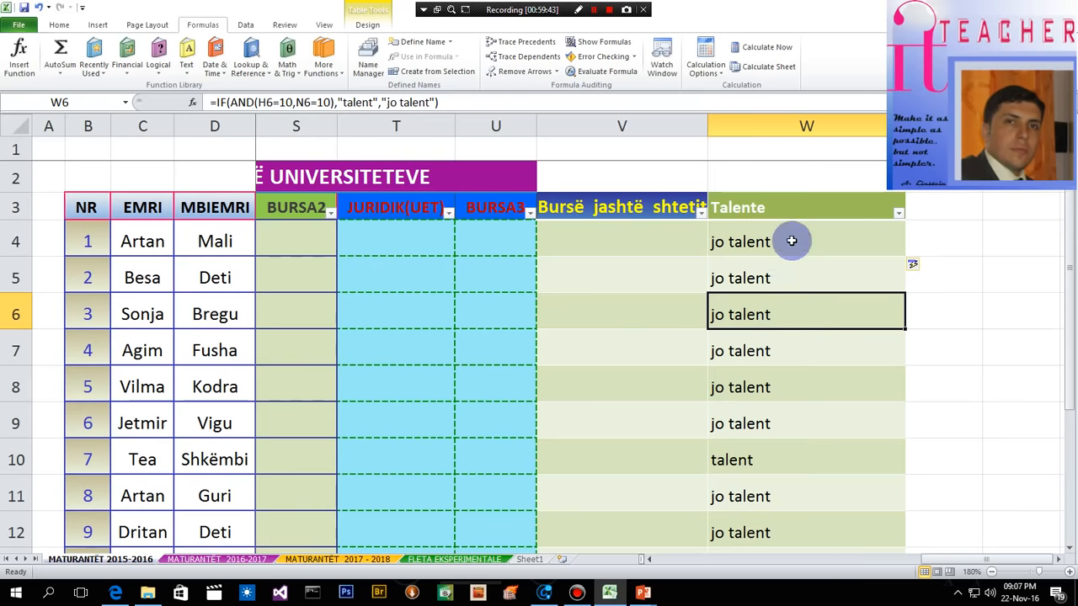
drag(789, 238, 811, 510)
click(952, 320)
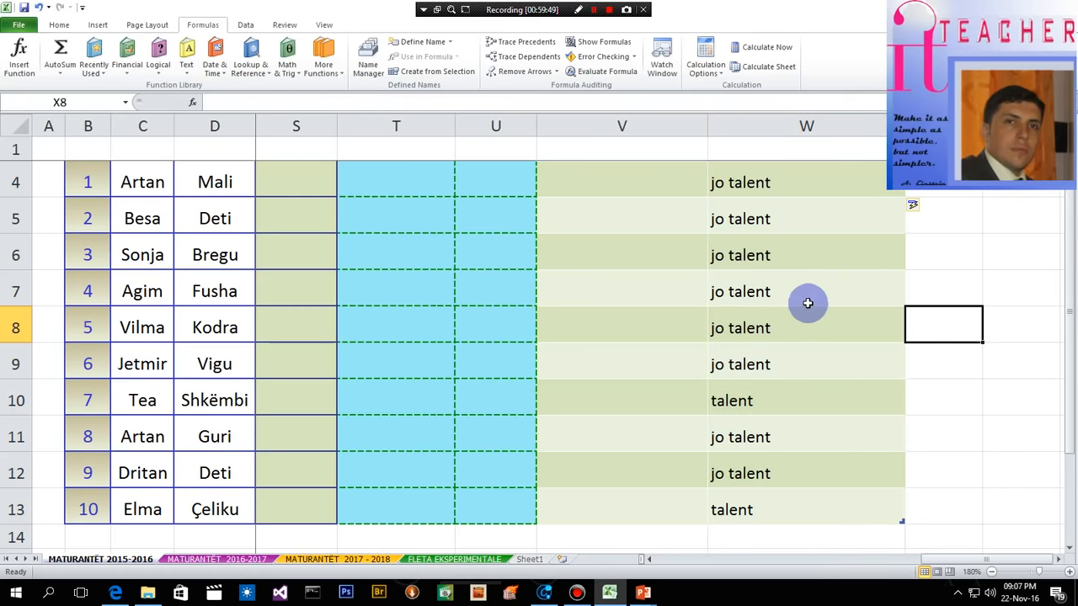
scroll(794, 308, up, 1)
scroll(790, 329, down, 1)
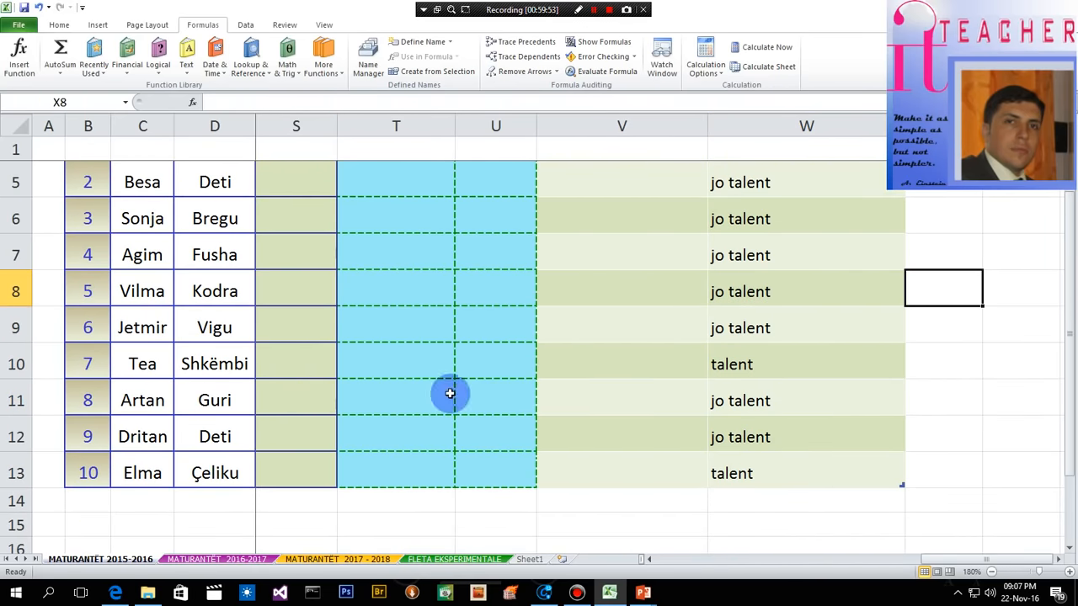
click(1058, 559)
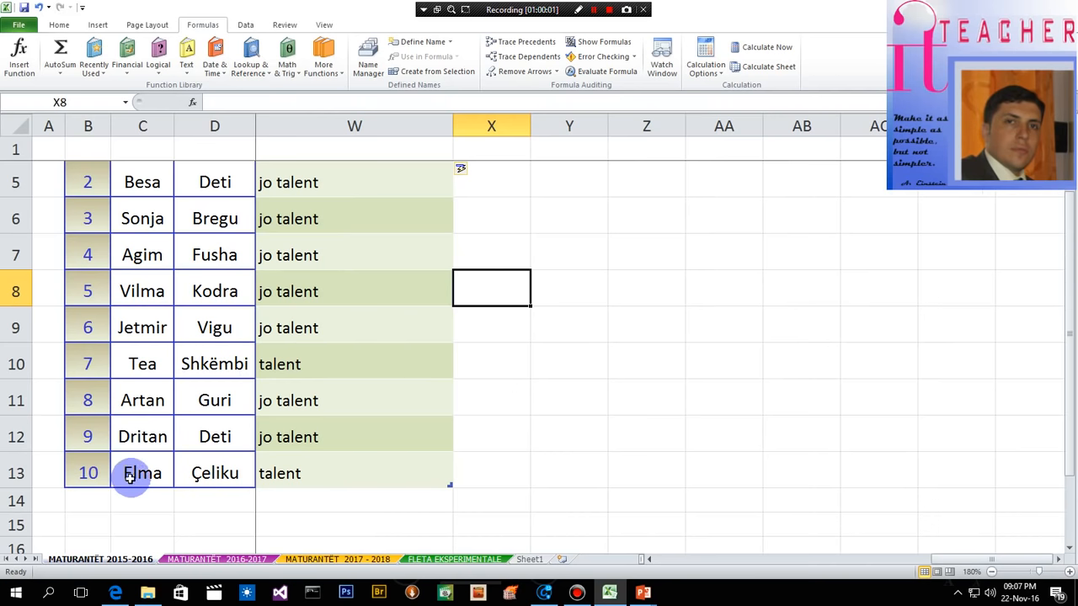
click(281, 476)
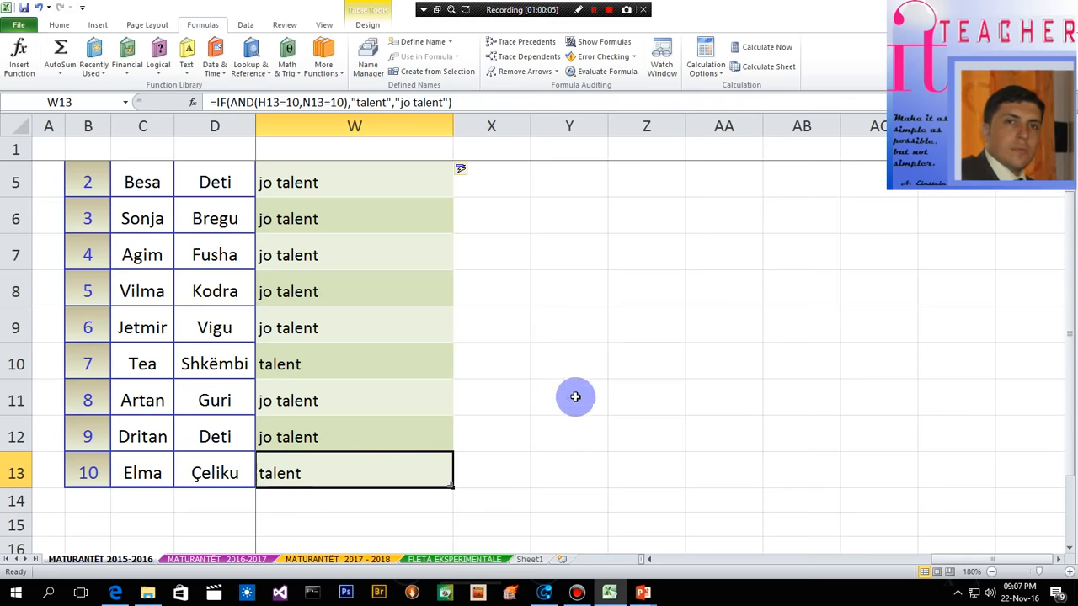
drag(973, 563, 721, 558)
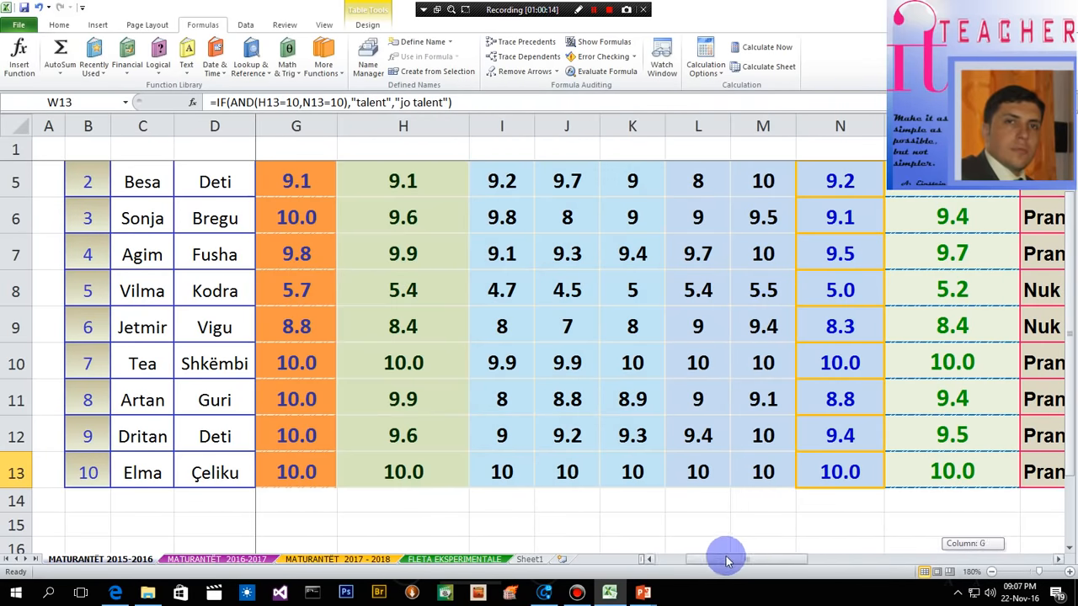
click(612, 10)
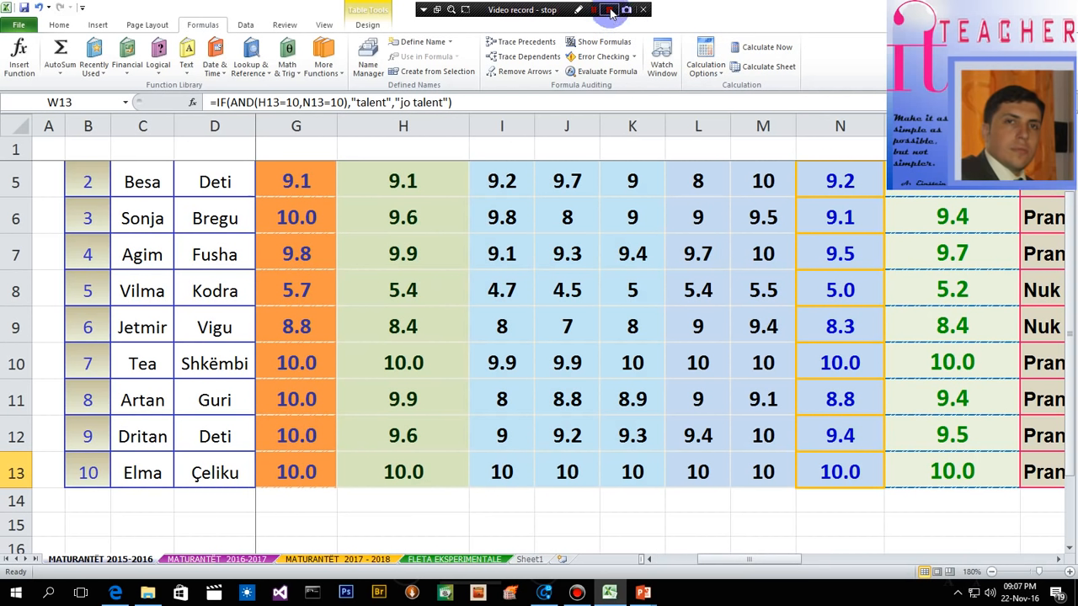